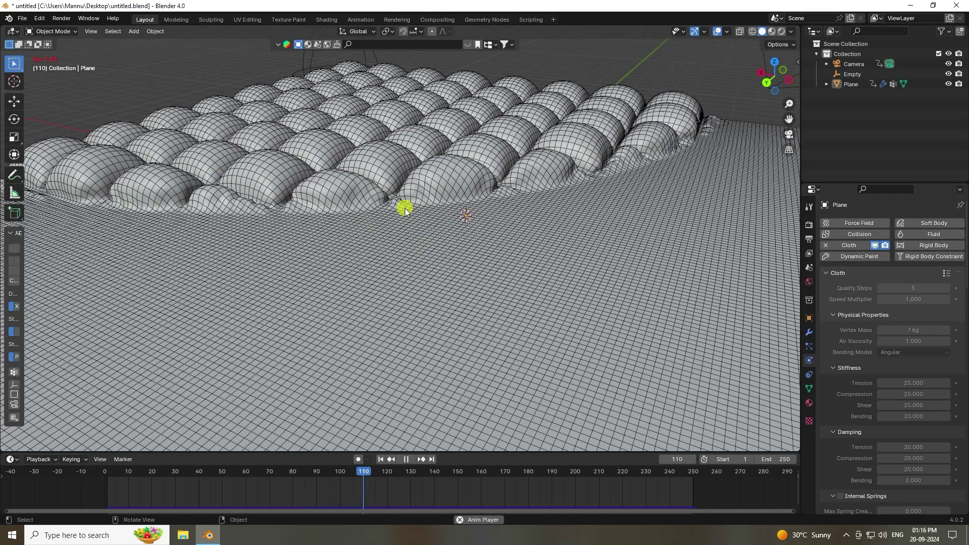
- Stop the quilted cloth playback at frame 199 and view the scene through the camera
{"action": "scroll", "coordinate": [398, 211], "scroll_direction": "down", "scroll_amount": 3}
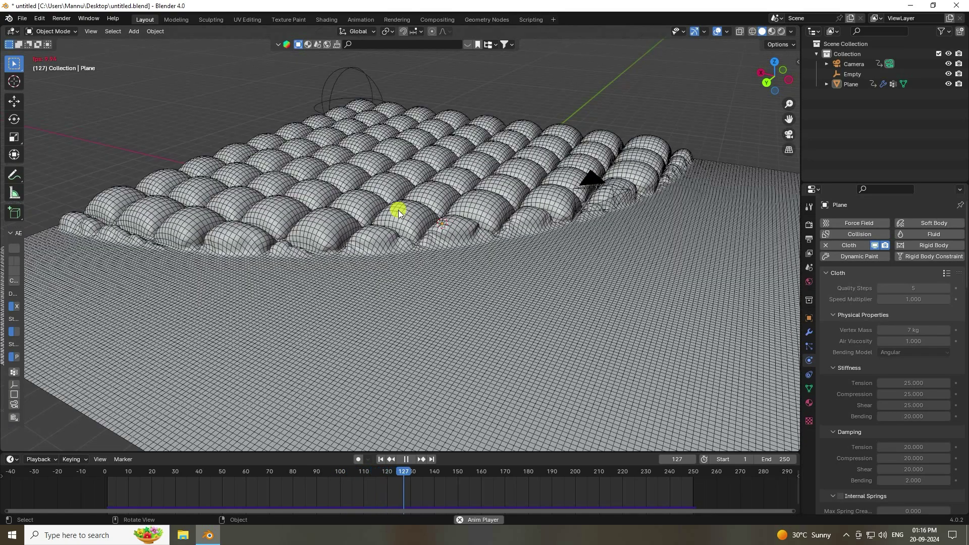
{"action": "scroll", "coordinate": [398, 207], "scroll_direction": "down", "scroll_amount": 3}
{"action": "scroll", "coordinate": [481, 311], "scroll_direction": "up", "scroll_amount": 6}
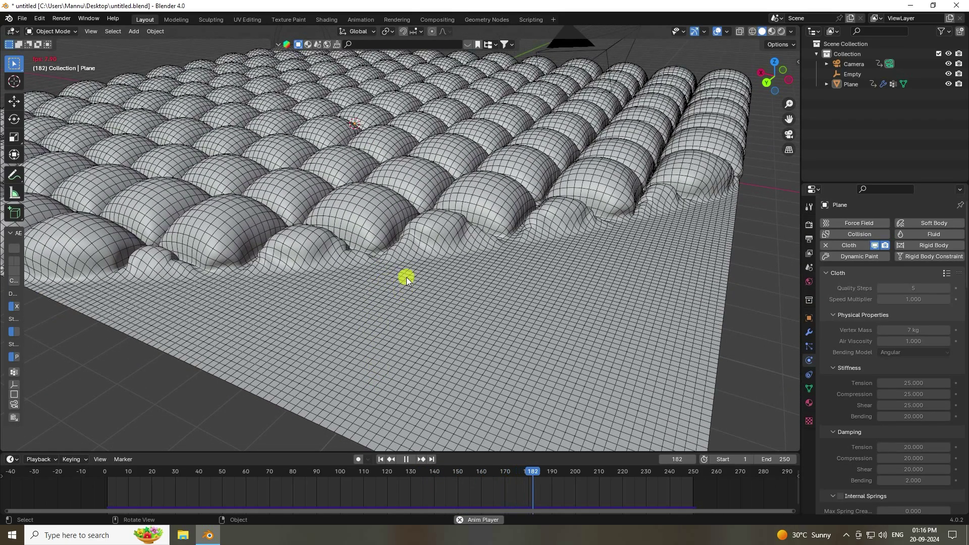
{"action": "left_click", "coordinate": [406, 459]}
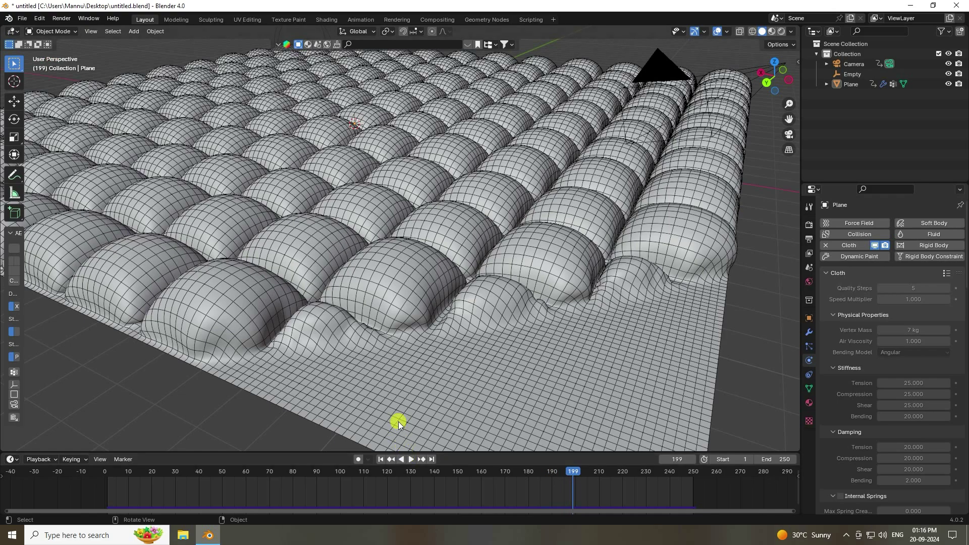
{"action": "key", "text": "KP_0"}
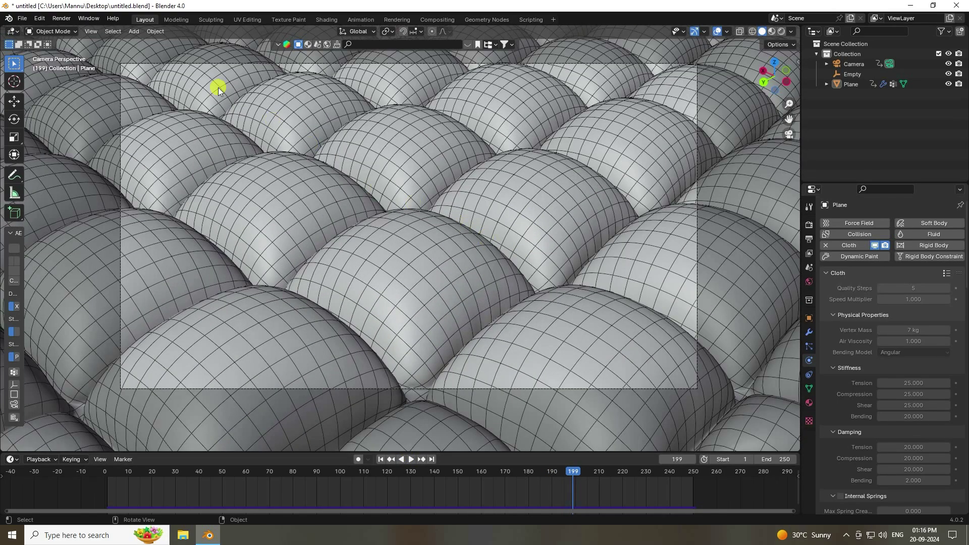
{"action": "left_click", "coordinate": [61, 18]}
{"action": "left_click", "coordinate": [71, 29]}
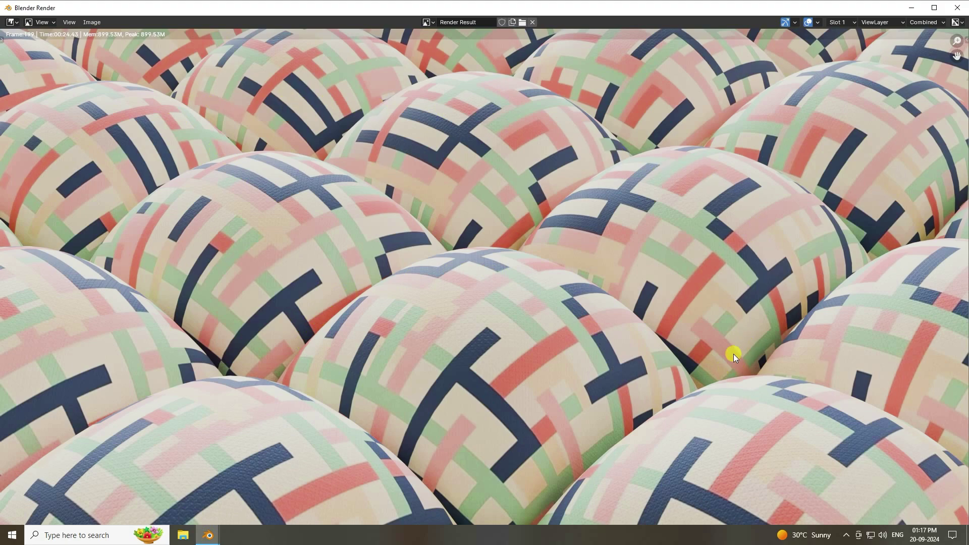
{"action": "left_click", "coordinate": [964, 4]}
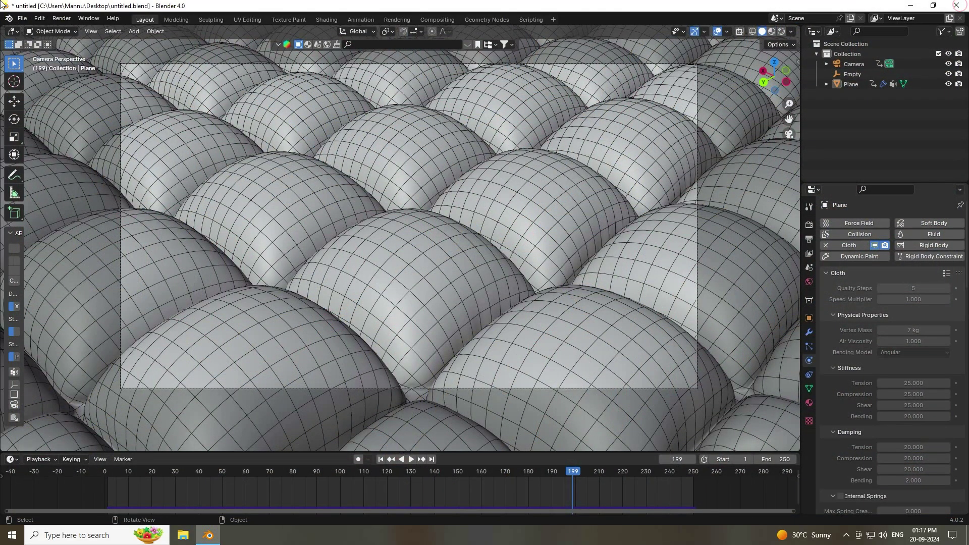
- Start a new General file without saving, and delete the default camera, cube and light
{"action": "left_click", "coordinate": [28, 23]}
{"action": "mouse_move", "coordinate": [38, 27]}
{"action": "left_click", "coordinate": [144, 29]}
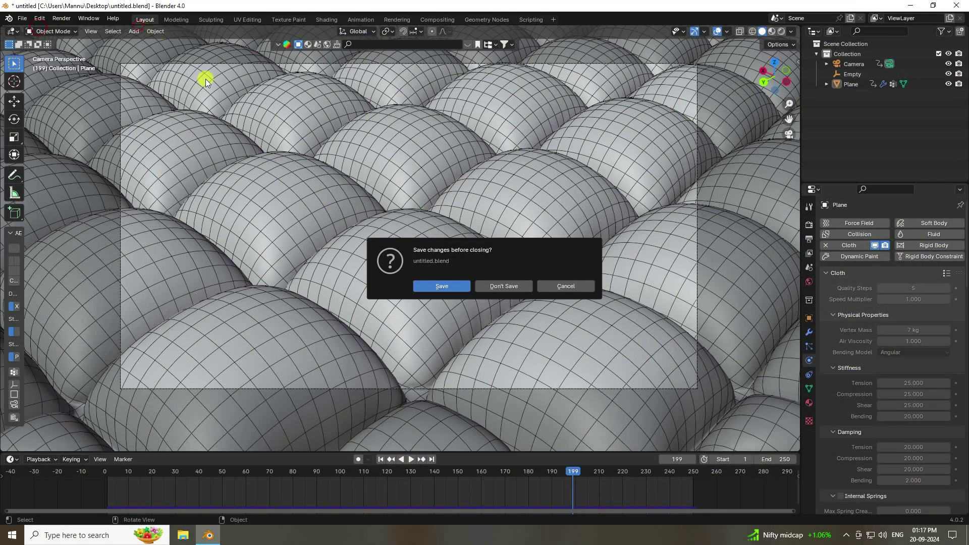
{"action": "left_click", "coordinate": [505, 286]}
{"action": "left_click_drag", "start_coordinate": [167, 164], "coordinate": [627, 398]}
{"action": "key", "text": "Delete"}
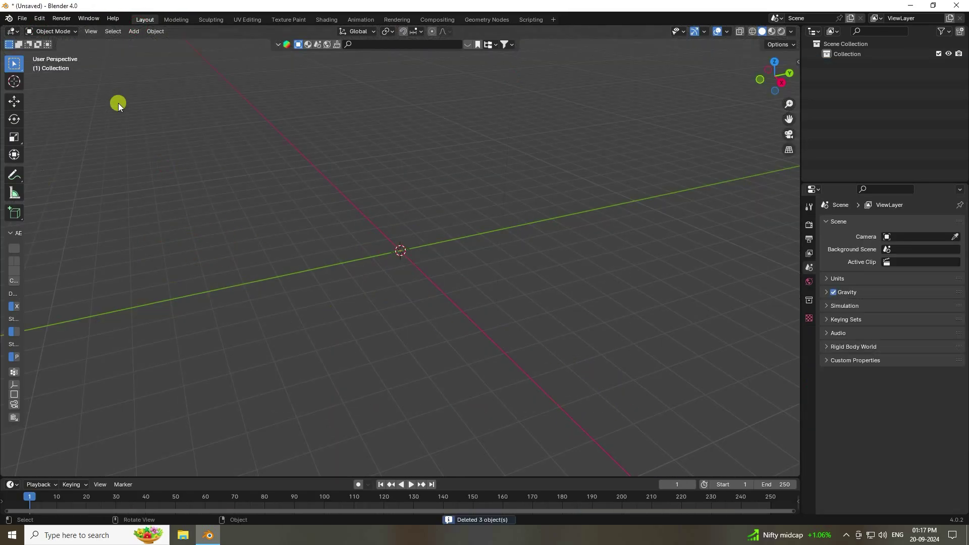
- Add a plane at the origin and scale it to 15 on X, Y and Z
{"action": "left_click", "coordinate": [132, 35]}
{"action": "mouse_move", "coordinate": [147, 43]}
{"action": "left_click", "coordinate": [273, 40]}
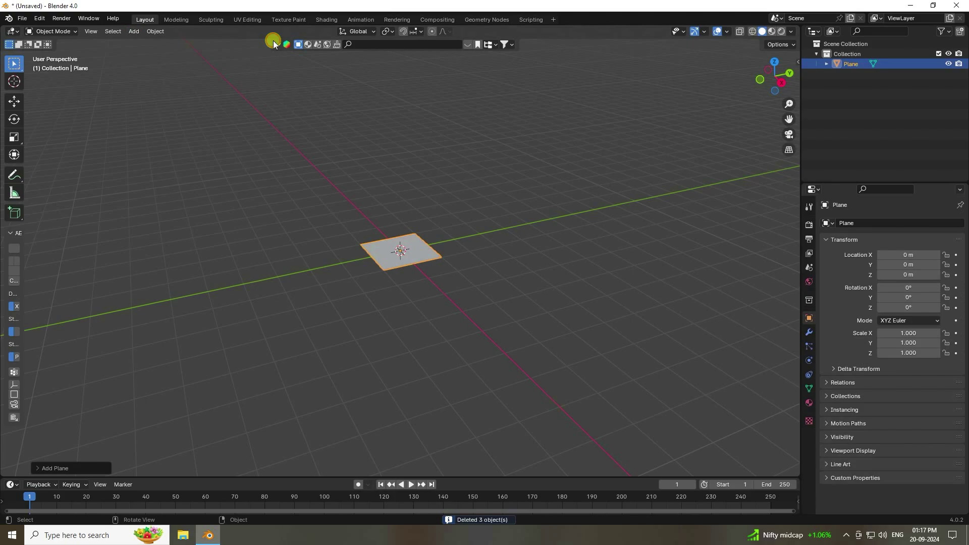
{"action": "type", "text": "15"}
{"action": "key", "text": "Return"}
{"action": "double_click", "coordinate": [909, 343]}
{"action": "type", "text": "1"}
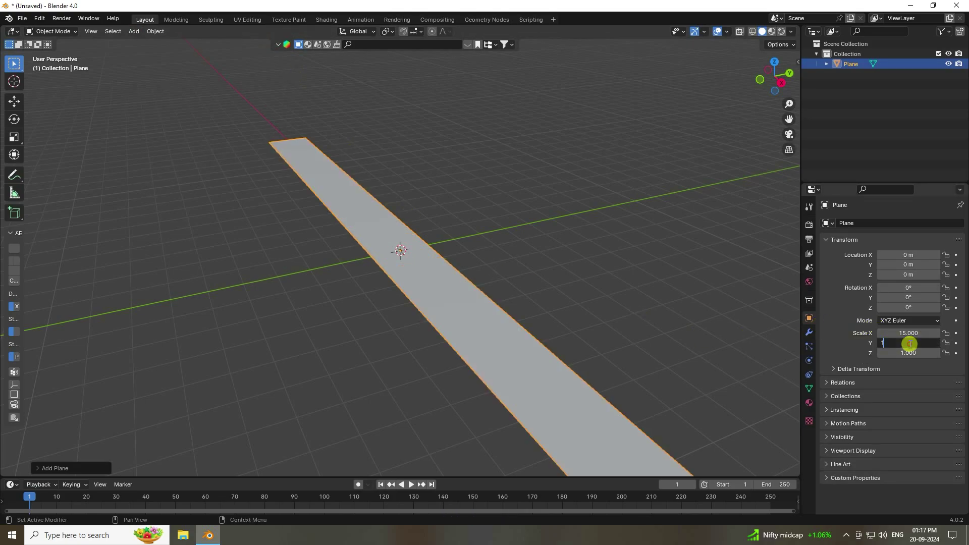
{"action": "type", "text": "5"}
{"action": "key", "text": "Return"}
{"action": "double_click", "coordinate": [908, 352]}
{"action": "type", "text": "15"}
{"action": "key", "text": "Return"}
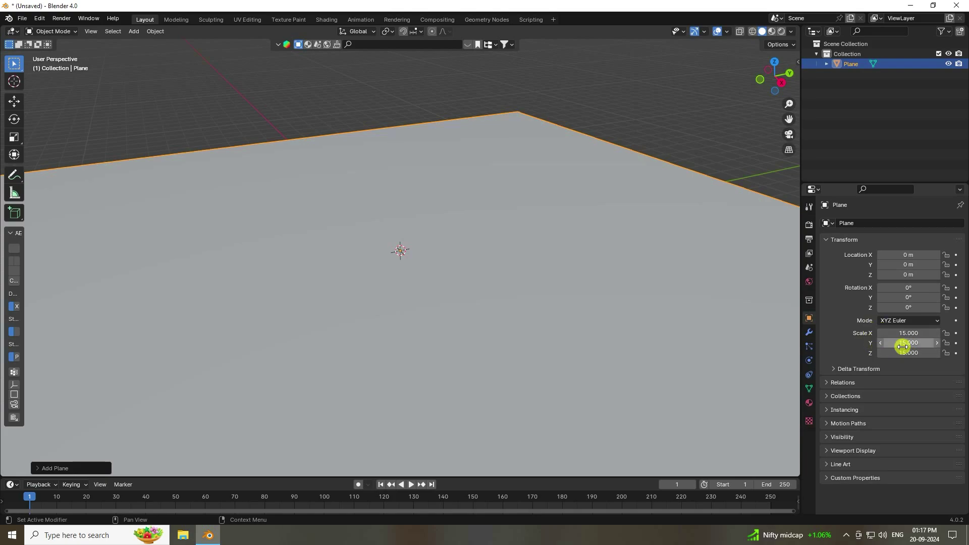
- In Edit Mode, subdivide the plane's mesh with 100 cuts
{"action": "left_click", "coordinate": [53, 31]}
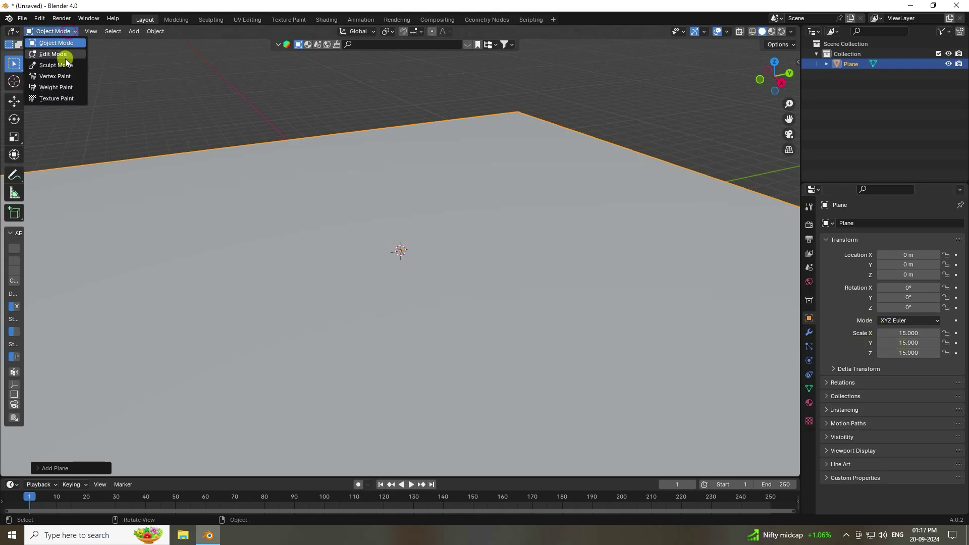
{"action": "left_click", "coordinate": [59, 54]}
{"action": "scroll", "coordinate": [424, 199], "scroll_direction": "down", "scroll_amount": 4}
{"action": "scroll", "coordinate": [417, 223], "scroll_direction": "up", "scroll_amount": 6}
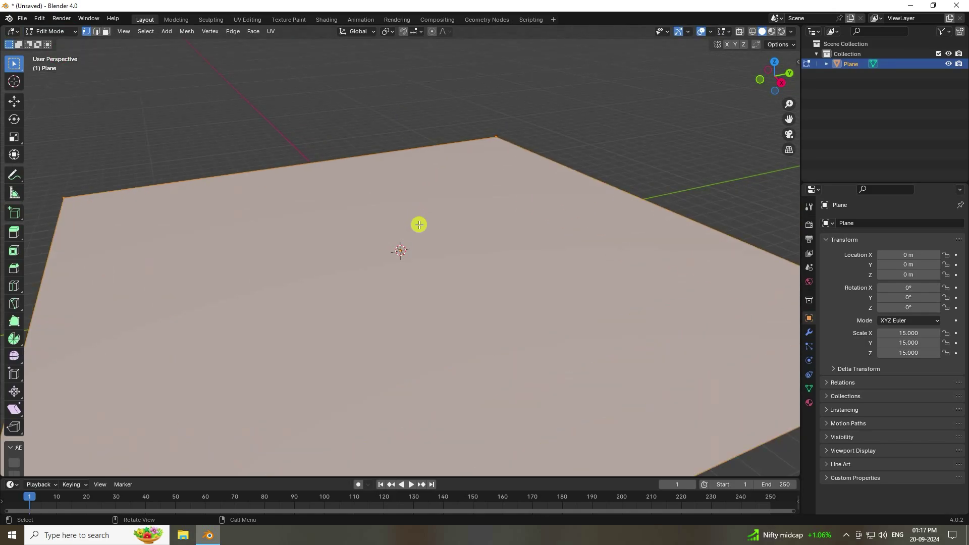
{"action": "right_click", "coordinate": [323, 237]}
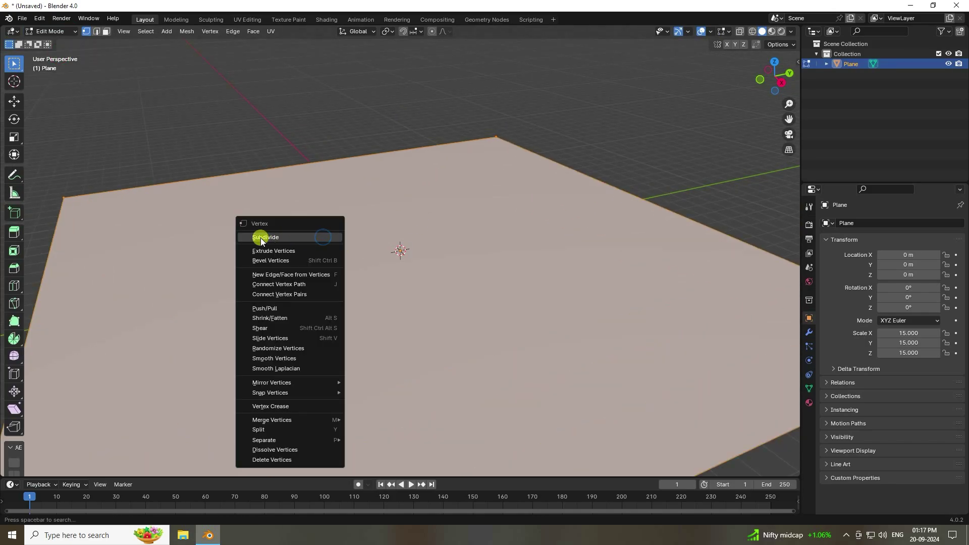
{"action": "left_click", "coordinate": [277, 238]}
{"action": "left_click", "coordinate": [48, 471]}
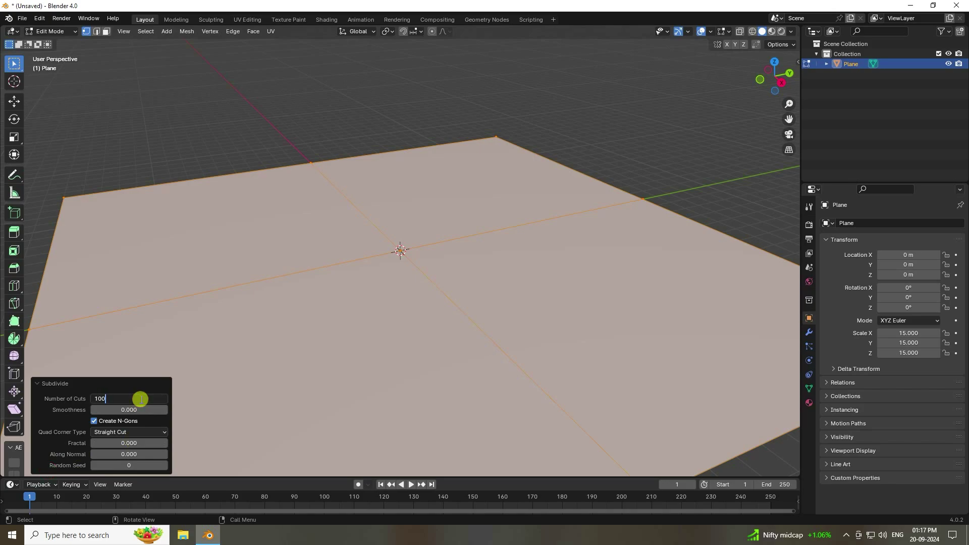
{"action": "key", "text": "Return"}
- Add a new vertex group named Group and assign the plane's vertices to it
{"action": "scroll", "coordinate": [406, 238], "scroll_direction": "down", "scroll_amount": 3}
{"action": "middle_click_drag", "start_coordinate": [407, 237], "coordinate": [412, 268]}
{"action": "scroll", "coordinate": [432, 274], "scroll_direction": "up", "scroll_amount": 4}
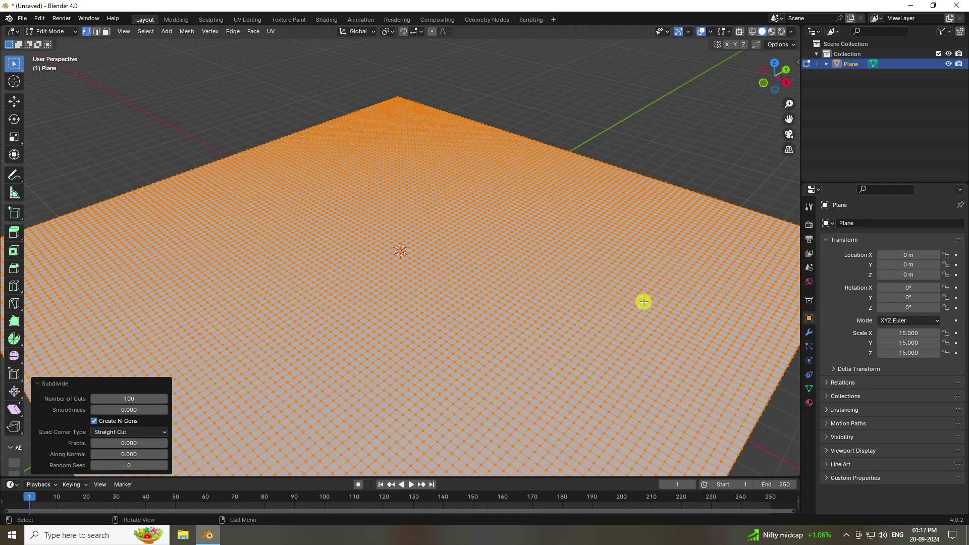
{"action": "left_click", "coordinate": [809, 388]}
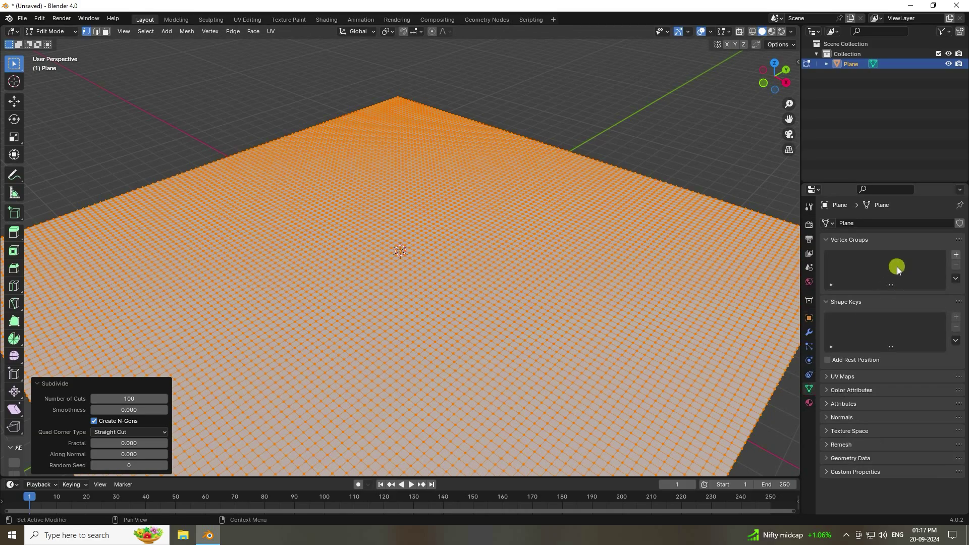
{"action": "left_click", "coordinate": [957, 255]}
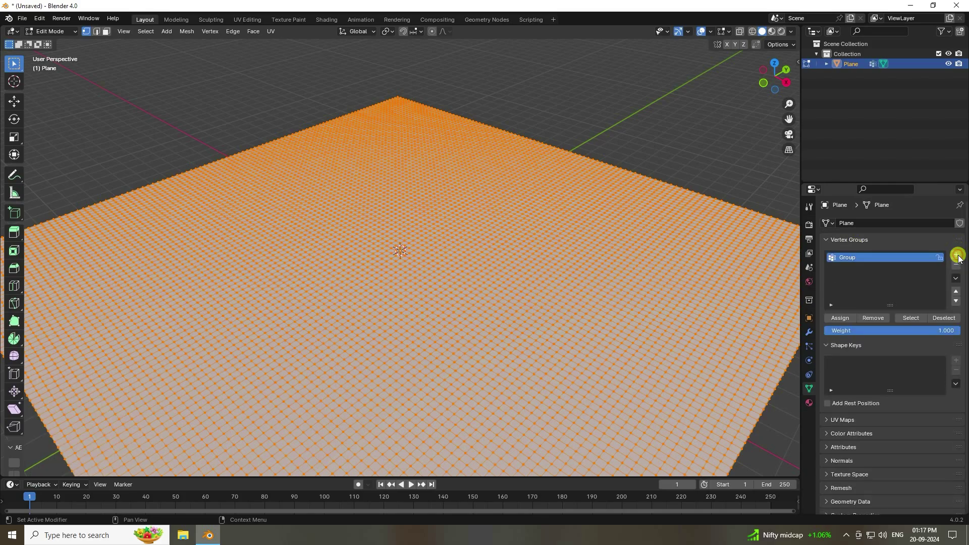
{"action": "left_click", "coordinate": [839, 317]}
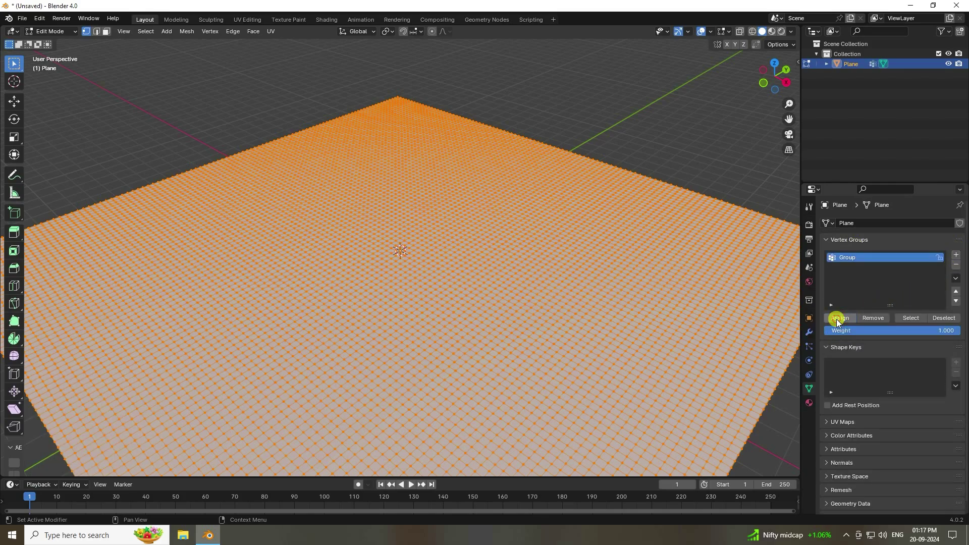
- Back in Object Mode, add a sphere empty with 3 m radius, then reselect the Plane
{"action": "left_click", "coordinate": [53, 32]}
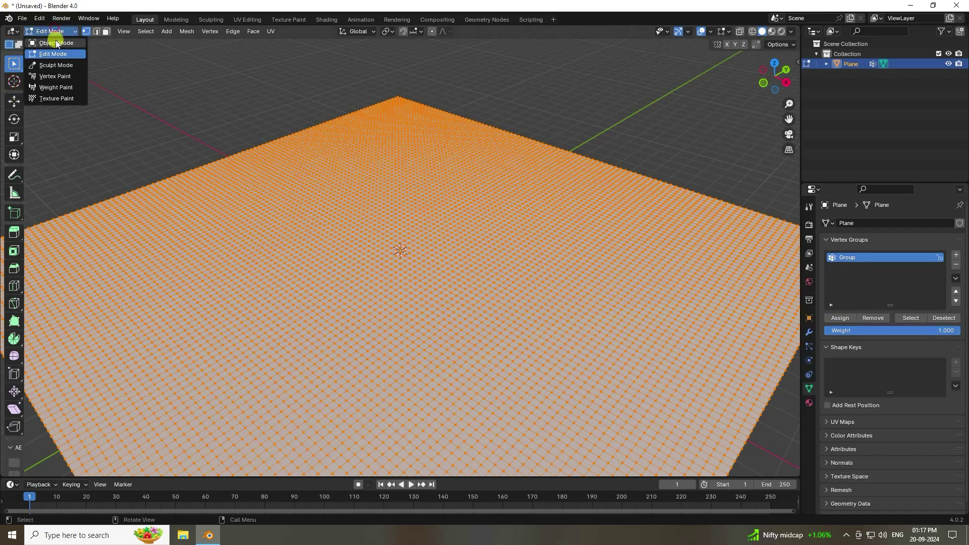
{"action": "left_click", "coordinate": [56, 43]}
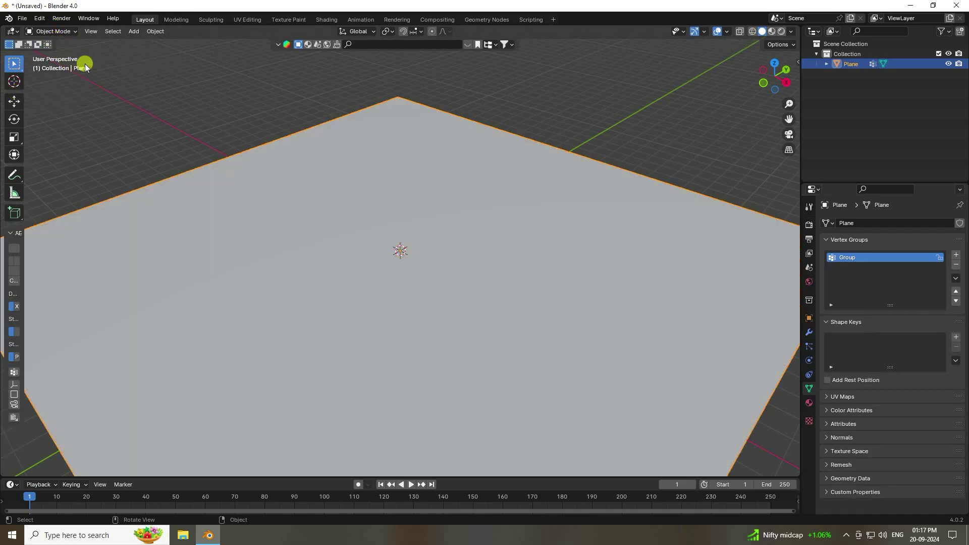
{"action": "left_click", "coordinate": [136, 33]}
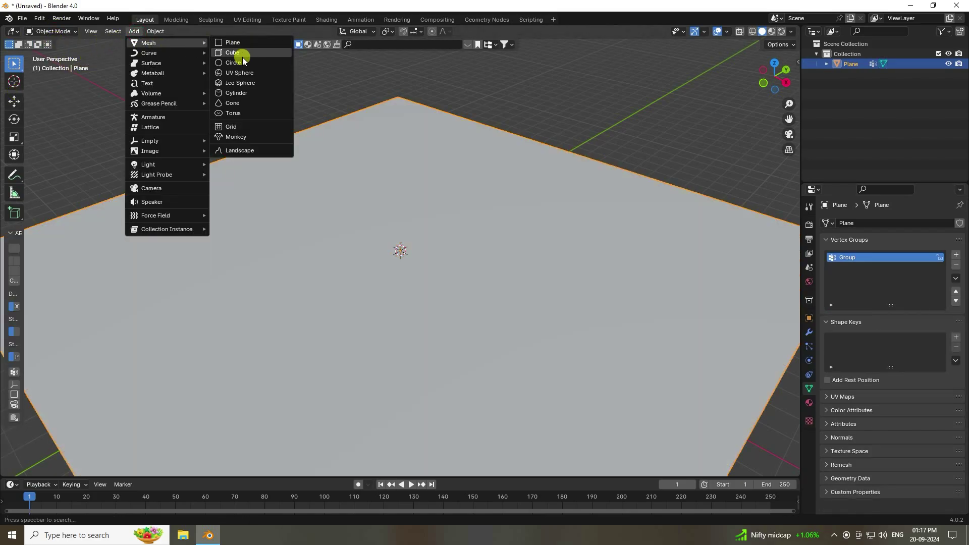
{"action": "mouse_move", "coordinate": [160, 138]}
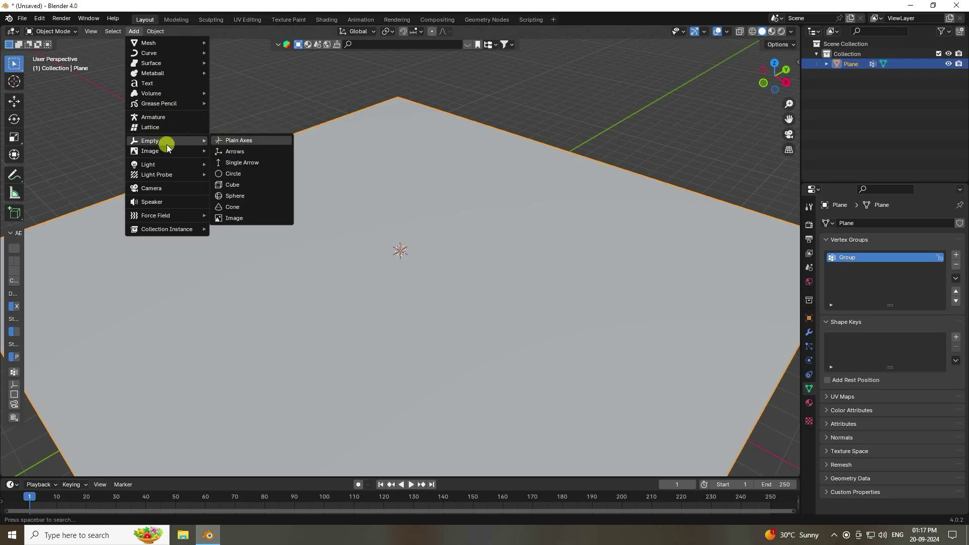
{"action": "left_click", "coordinate": [232, 196]}
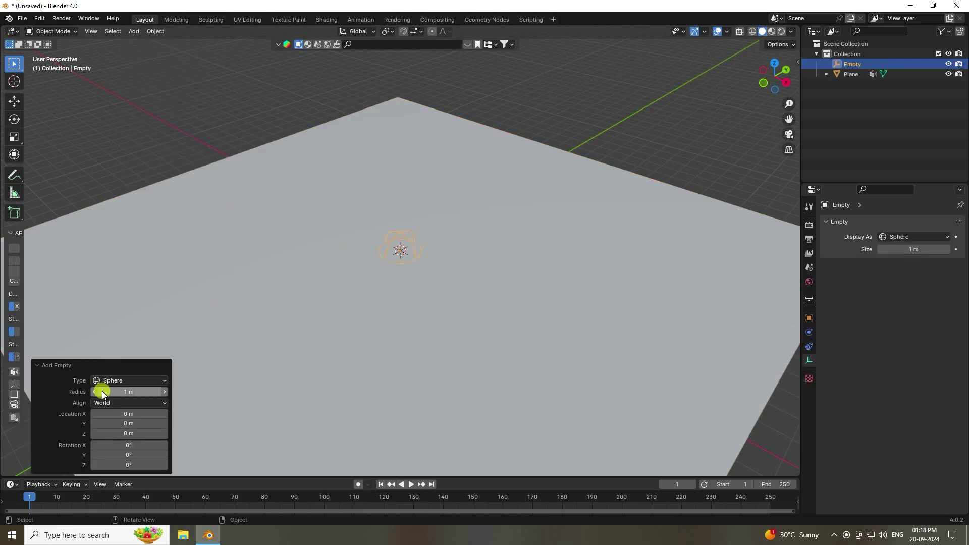
{"action": "left_click", "coordinate": [144, 392]}
{"action": "type", "text": "3"}
{"action": "key", "text": "Return"}
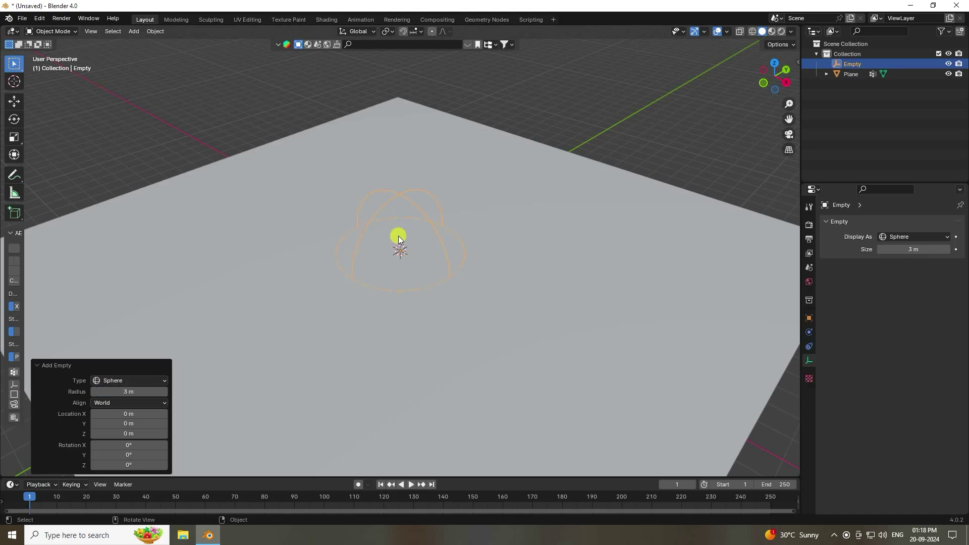
{"action": "mouse_move", "coordinate": [472, 280]}
{"action": "middle_mouse_down"}
{"action": "mouse_move", "coordinate": [465, 247]}
{"action": "mouse_move", "coordinate": [477, 259]}
{"action": "mouse_move", "coordinate": [468, 272]}
{"action": "middle_mouse_up"}
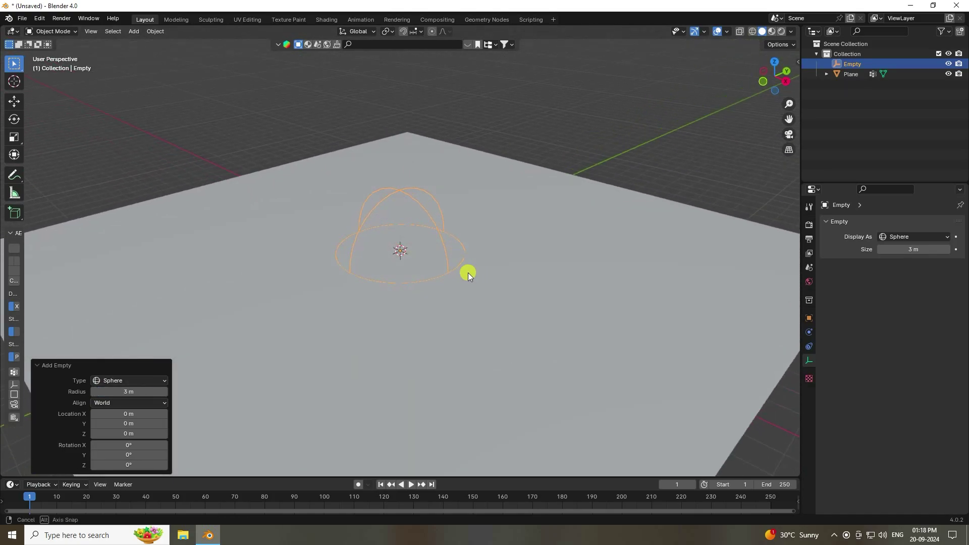
{"action": "left_click", "coordinate": [610, 223]}
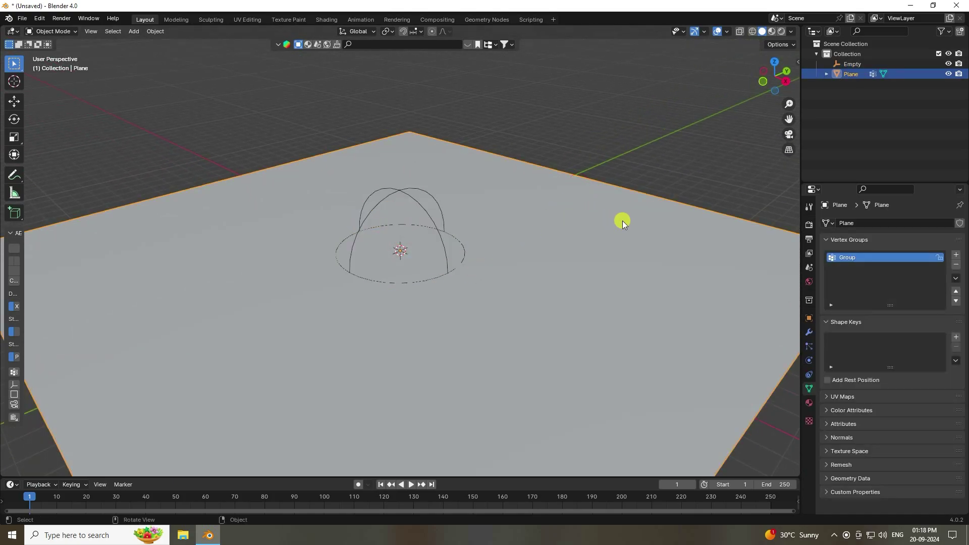
- Add a Subdivision Surface modifier to the plane with render level 1
{"action": "left_click", "coordinate": [809, 332]}
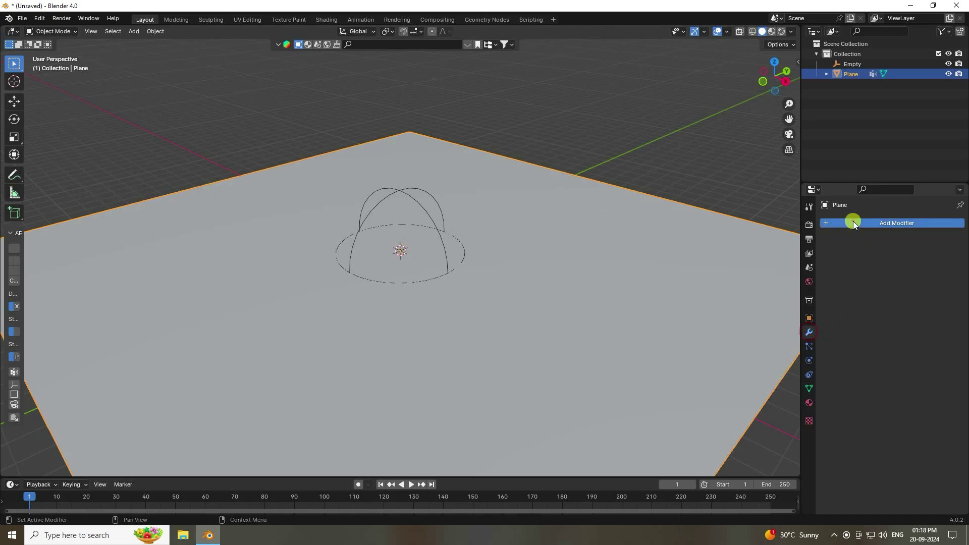
{"action": "left_click", "coordinate": [853, 223]}
{"action": "mouse_move", "coordinate": [828, 256]}
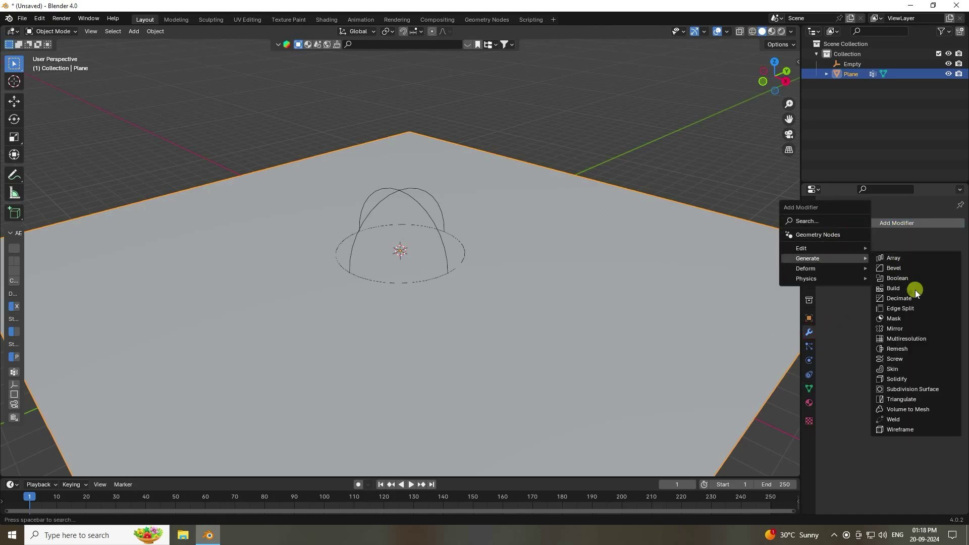
{"action": "left_click", "coordinate": [929, 389]}
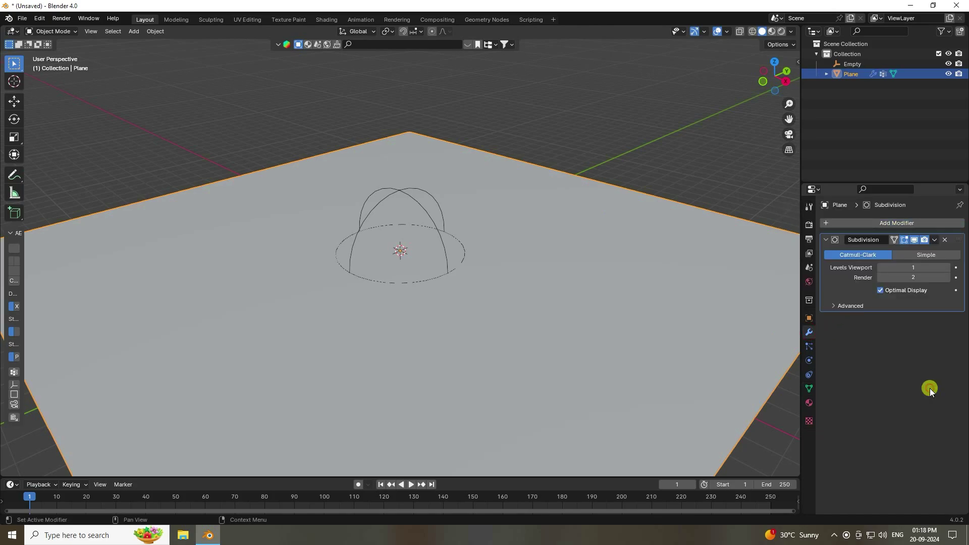
{"action": "left_click", "coordinate": [880, 278]}
- Add a Vertex Weight Proximity modifier using vertex group Group and target Empty
{"action": "left_click", "coordinate": [825, 223]}
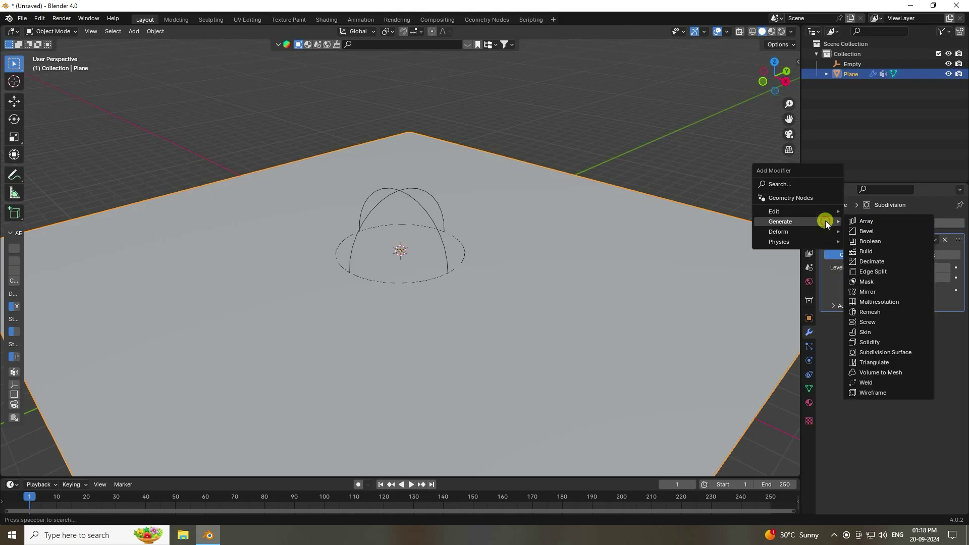
{"action": "mouse_move", "coordinate": [813, 212]}
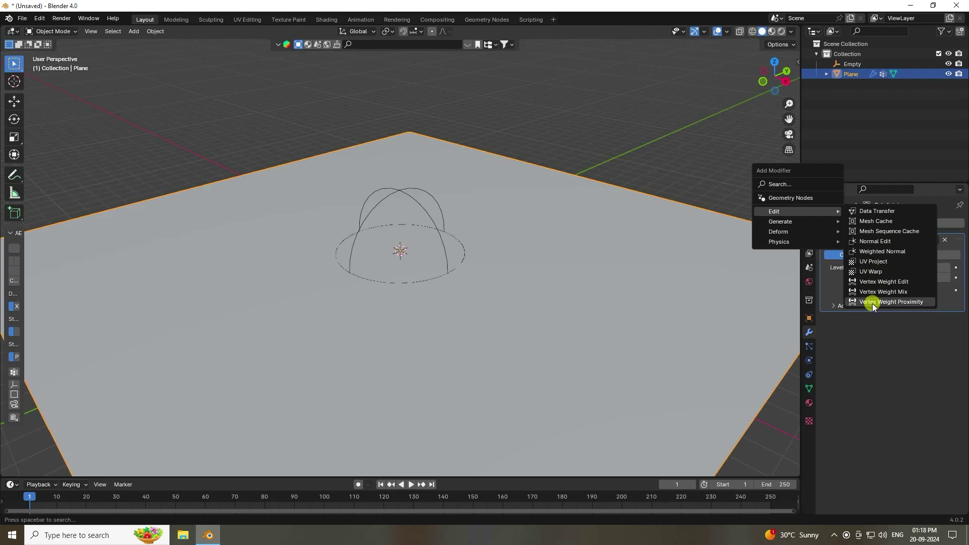
{"action": "left_click", "coordinate": [907, 301]}
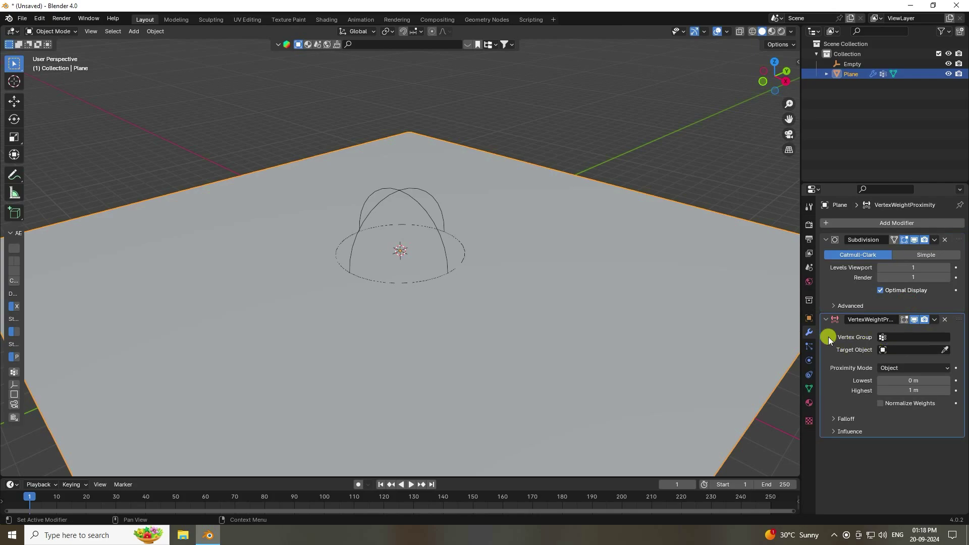
{"action": "left_click", "coordinate": [886, 337]}
{"action": "left_click", "coordinate": [862, 354]}
{"action": "left_click", "coordinate": [841, 355]}
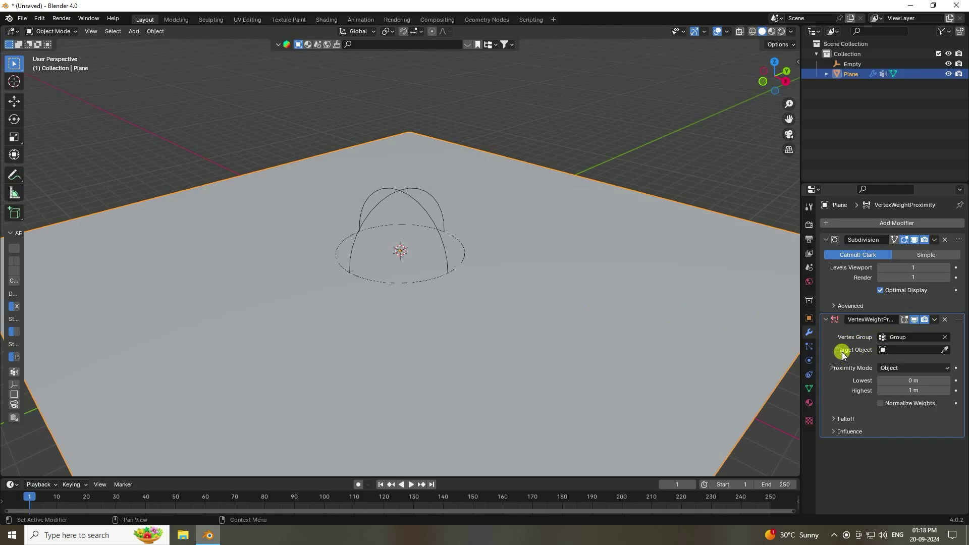
{"action": "left_click", "coordinate": [869, 353]}
{"action": "left_click", "coordinate": [865, 366]}
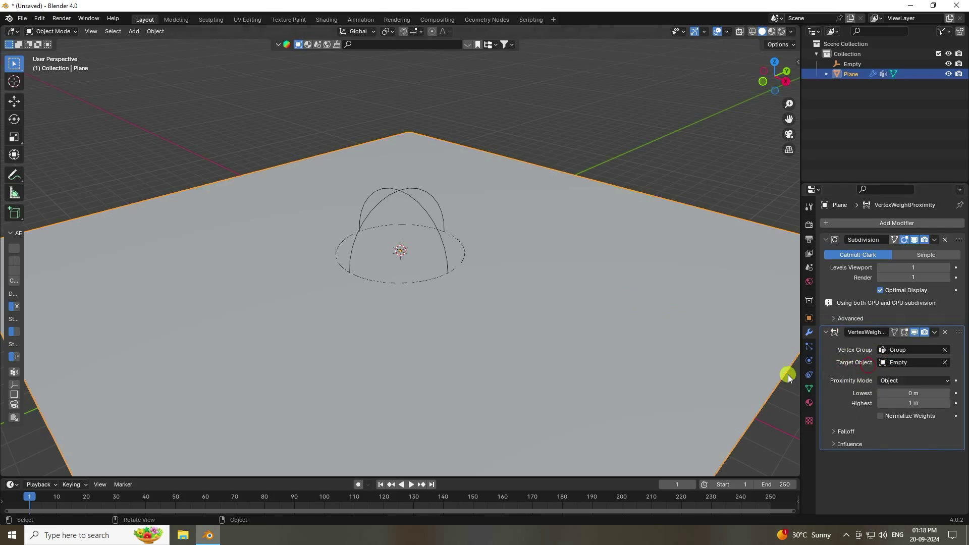
{"action": "scroll", "coordinate": [547, 283], "scroll_direction": "down", "scroll_amount": 3}
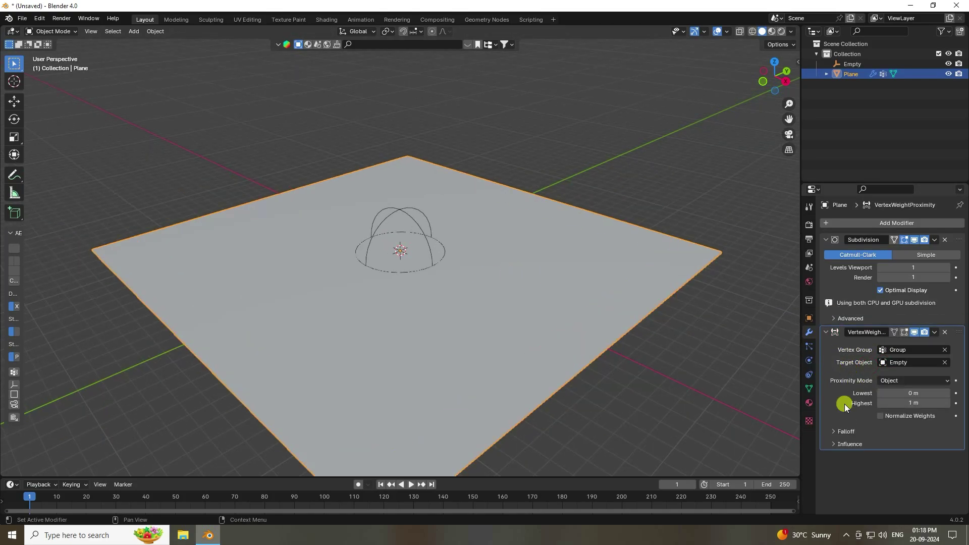
- Give the proximity modifier's influence a new mask texture and show its texture settings
{"action": "left_click", "coordinate": [835, 445]}
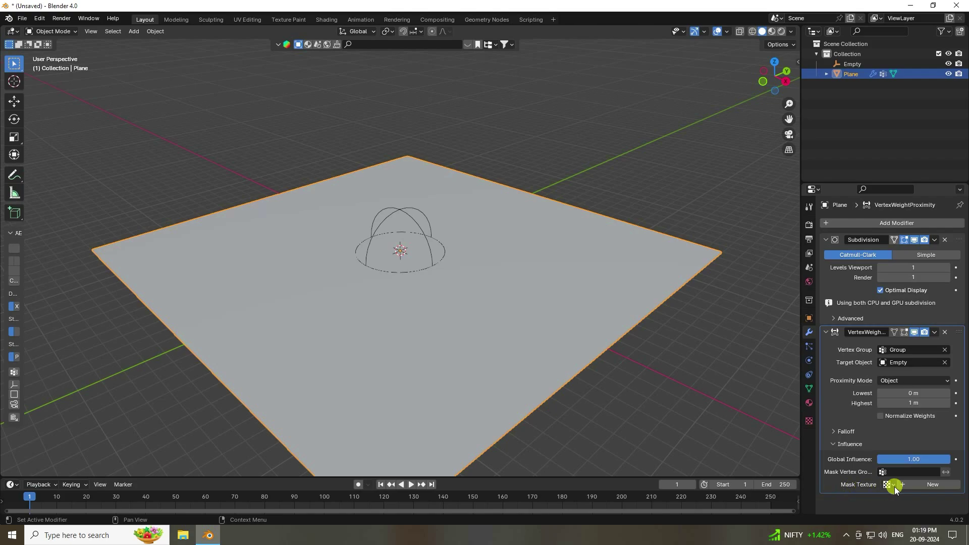
{"action": "left_click", "coordinate": [927, 483]}
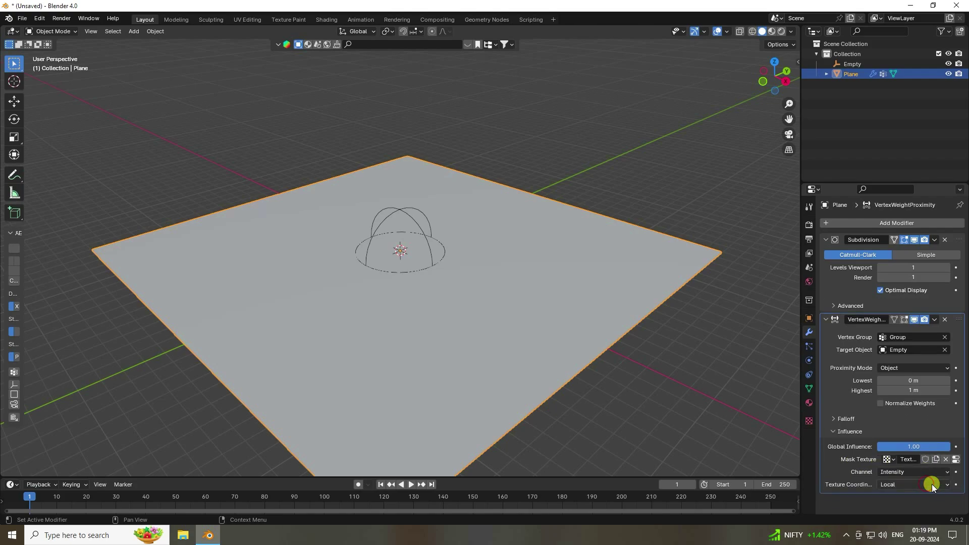
{"action": "left_click", "coordinate": [955, 459]}
- Deselect everything in Blender and launch Photoshop from the Start menu
{"action": "key", "text": "alt+a"}
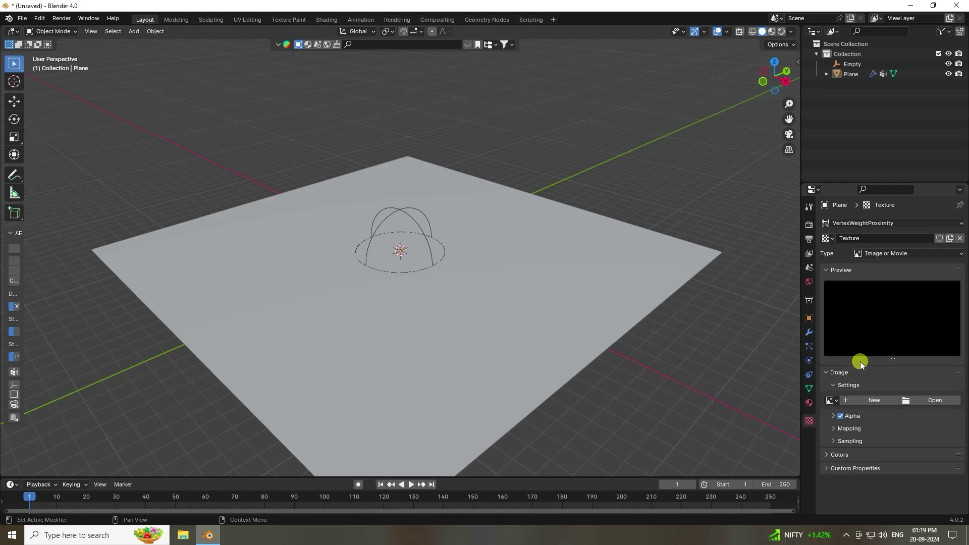
{"action": "left_click", "coordinate": [12, 535]}
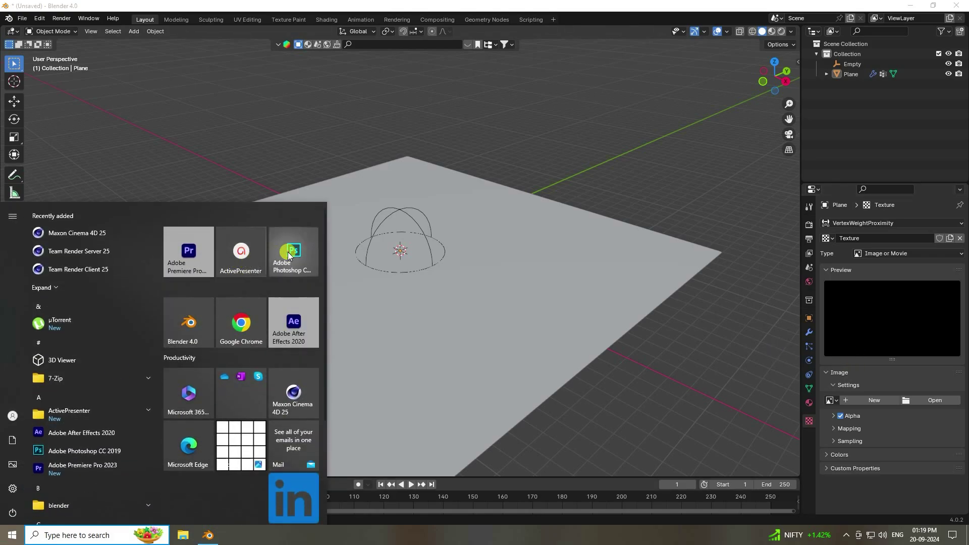
{"action": "left_click", "coordinate": [289, 257]}
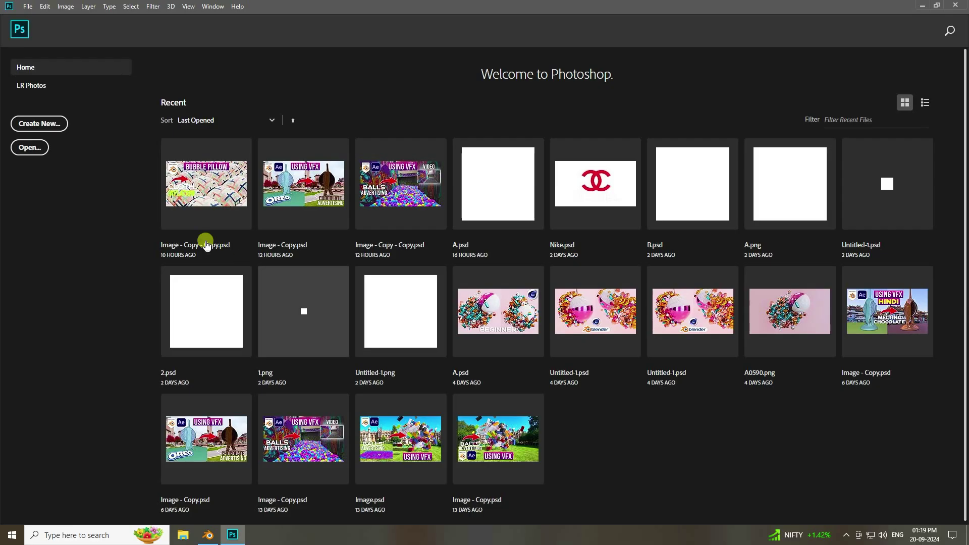
- Create a new Photoshop document 1080 × 1080 px at 300 ppi
{"action": "left_click", "coordinate": [39, 125]}
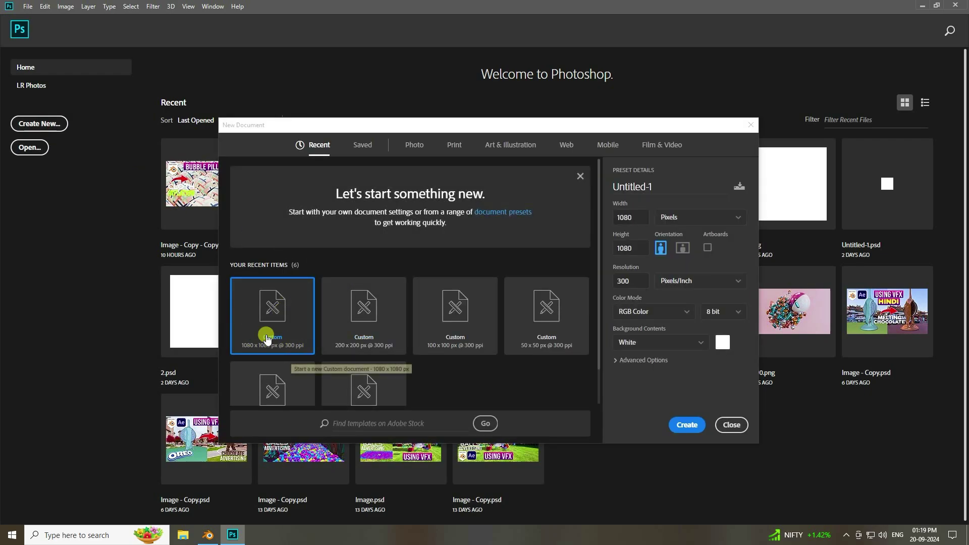
{"action": "left_click", "coordinate": [638, 217]}
{"action": "left_click", "coordinate": [638, 243]}
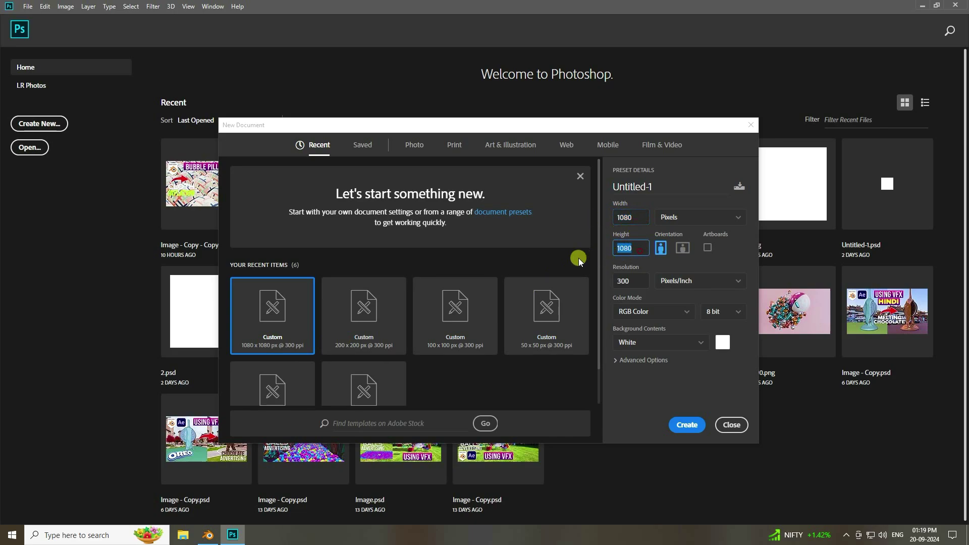
{"action": "left_click", "coordinate": [686, 424]}
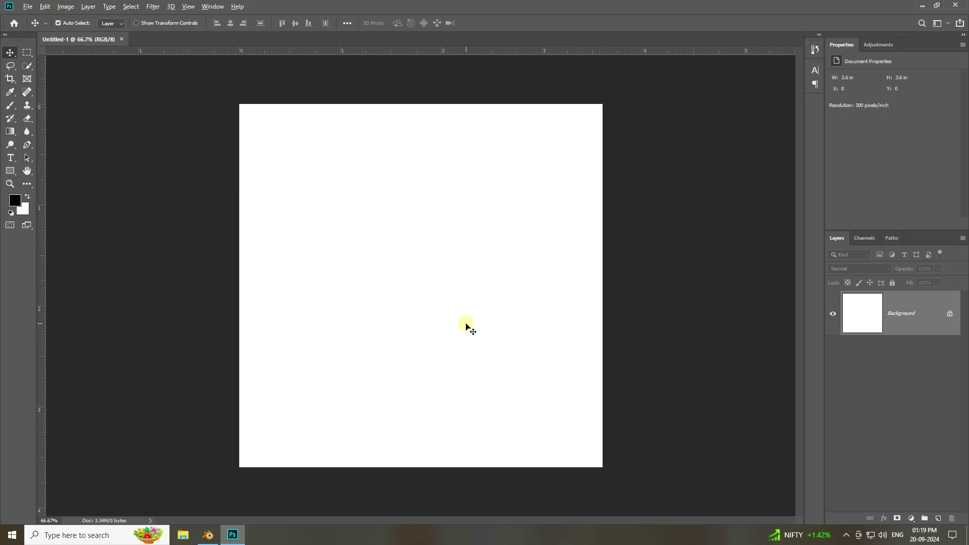
- Fill the canvas black and draw a white square at the top-left on a new layer
{"action": "key", "text": "alt+BackSpace"}
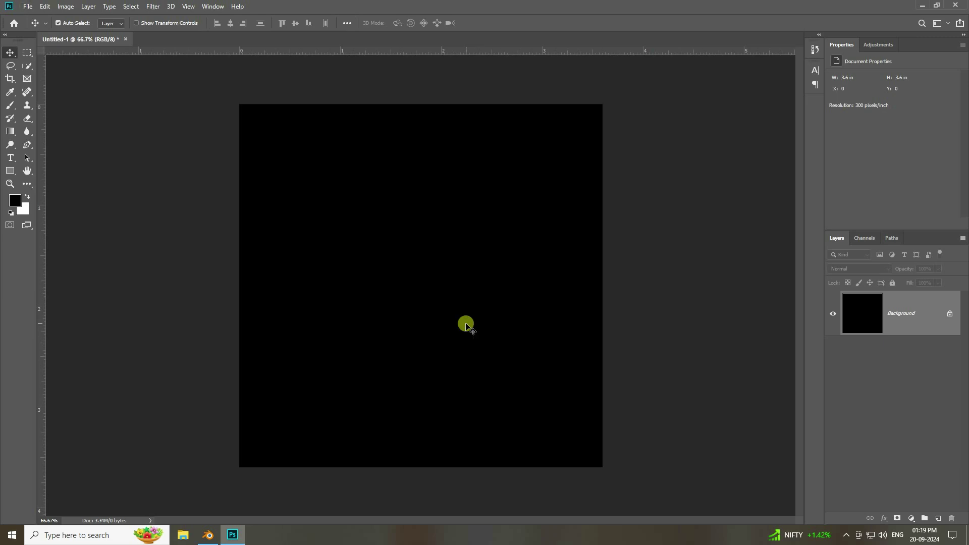
{"action": "left_click", "coordinate": [938, 518]}
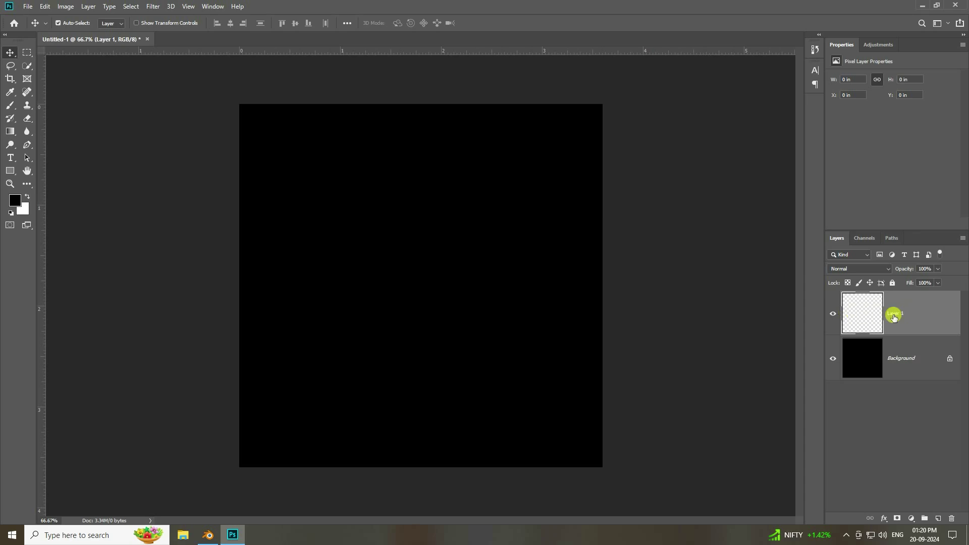
{"action": "left_click", "coordinate": [24, 53]}
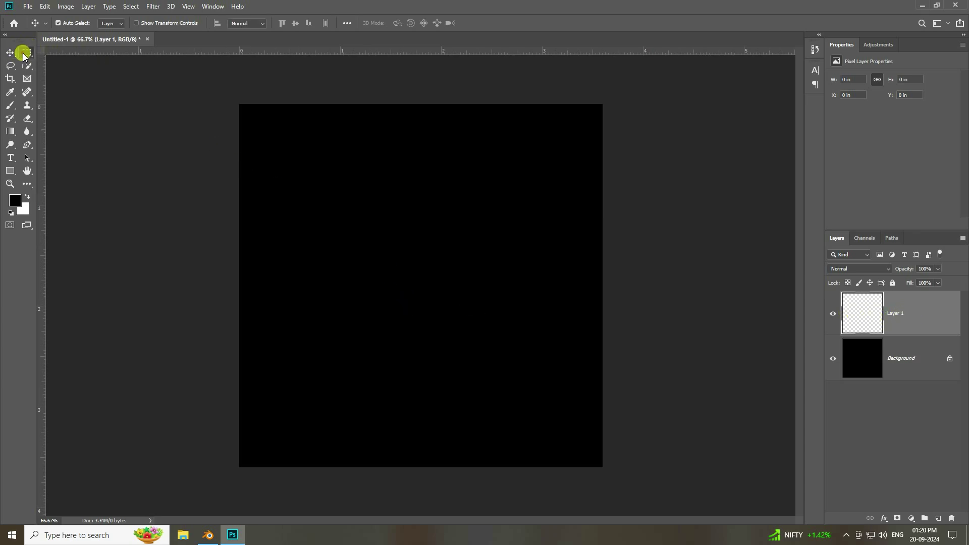
{"action": "left_click_drag", "start_coordinate": [24, 53], "coordinate": [84, 58]}
{"action": "left_click", "coordinate": [83, 56]}
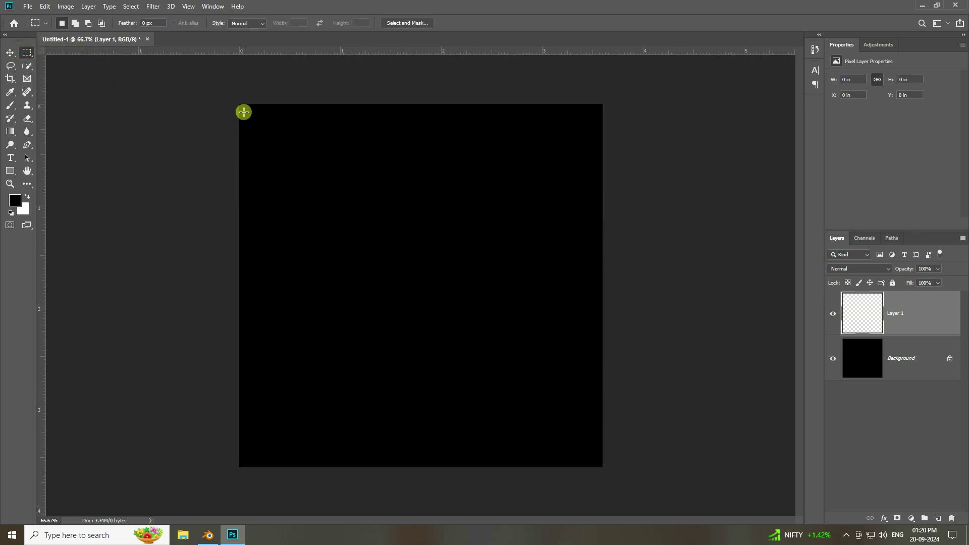
{"action": "left_click_drag", "start_coordinate": [244, 108], "coordinate": [338, 218]}
{"action": "key", "text": "ctrl+BackSpace"}
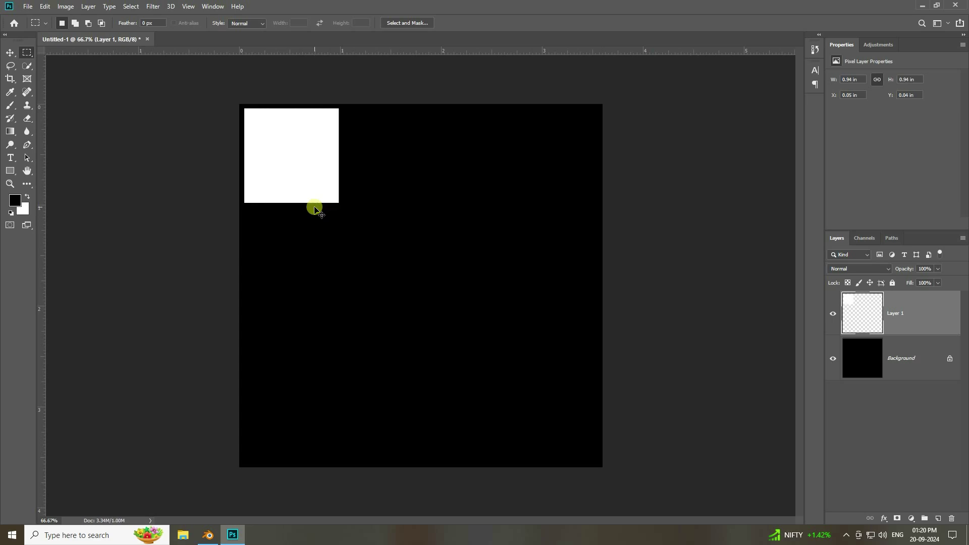
- Duplicate the white square onto its own layer beside the original
{"action": "left_click", "coordinate": [11, 52]}
{"action": "left_click", "coordinate": [137, 166]}
{"action": "left_click", "coordinate": [273, 170]}
{"action": "key", "text": "ctrl"}
{"action": "left_click_drag", "start_coordinate": [273, 162], "coordinate": [378, 155], "text": "alt"}
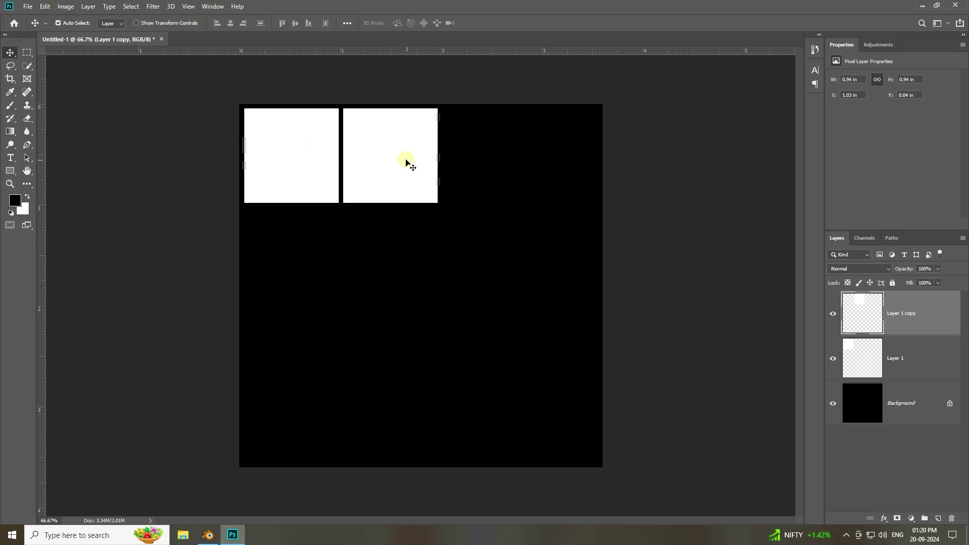
- Duplicate both square layers and place the copies to their right, making a row of four
{"action": "left_click", "coordinate": [268, 157], "text": "shift"}
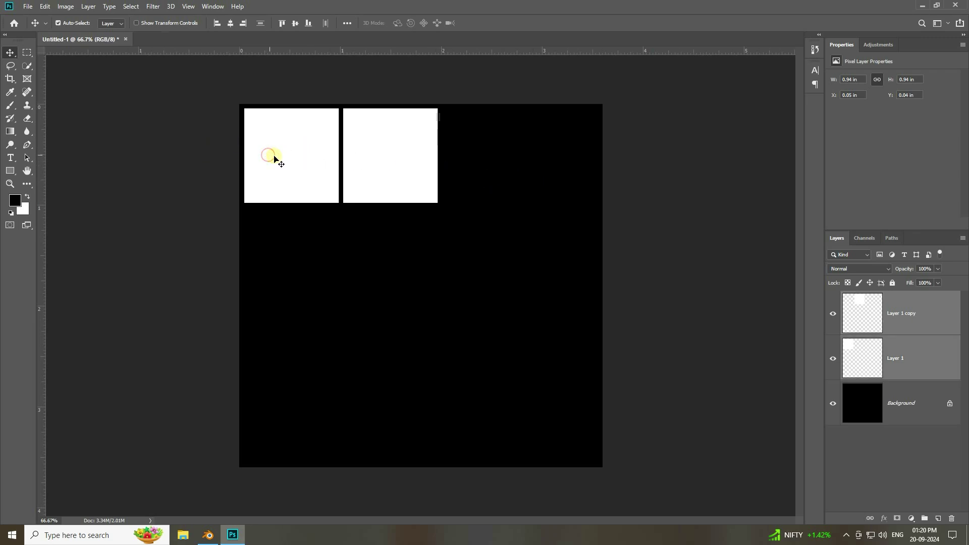
{"action": "key", "text": "ctrl"}
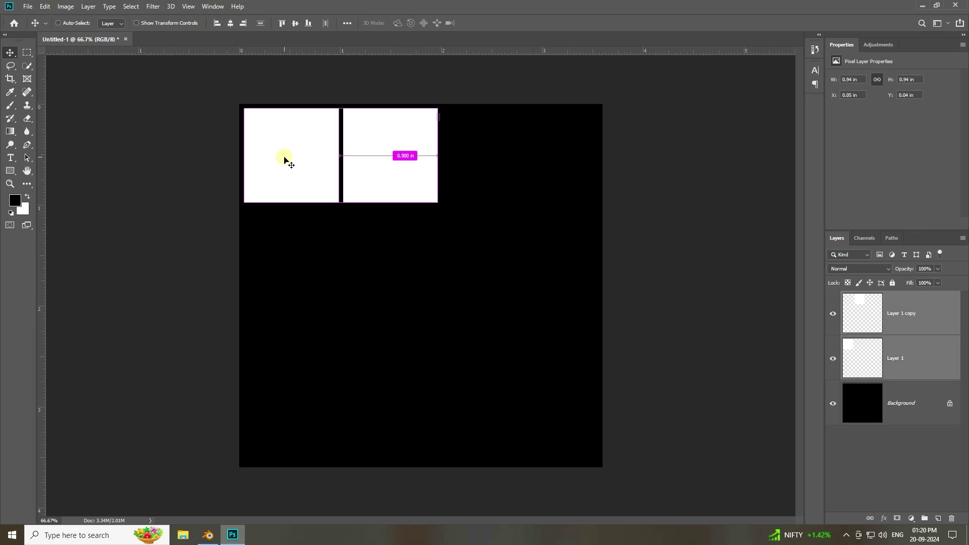
{"action": "key", "text": "ctrl+j"}
{"action": "left_click_drag", "start_coordinate": [376, 160], "coordinate": [525, 162]}
- Scale the four squares down together so the row fits the canvas width
{"action": "left_click_drag", "start_coordinate": [718, 243], "coordinate": [383, 165]}
{"action": "left_click_drag", "start_coordinate": [197, 92], "coordinate": [197, 92]}
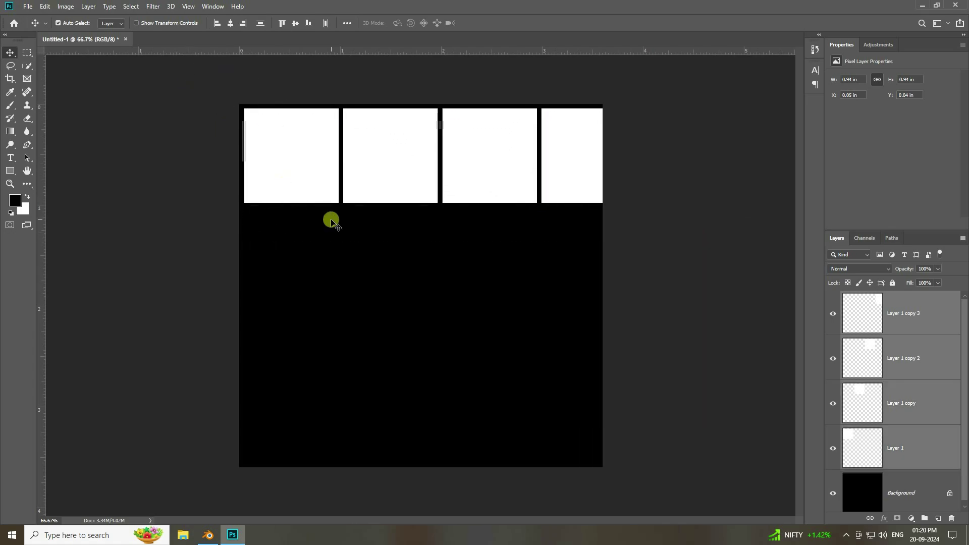
{"action": "key", "text": "ctrl+t"}
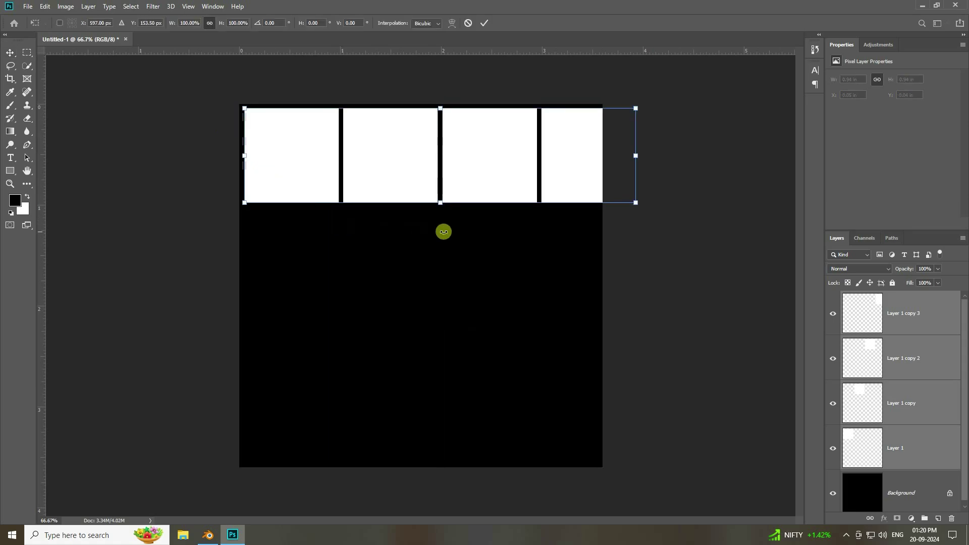
{"action": "left_click_drag", "start_coordinate": [638, 203], "coordinate": [598, 195]}
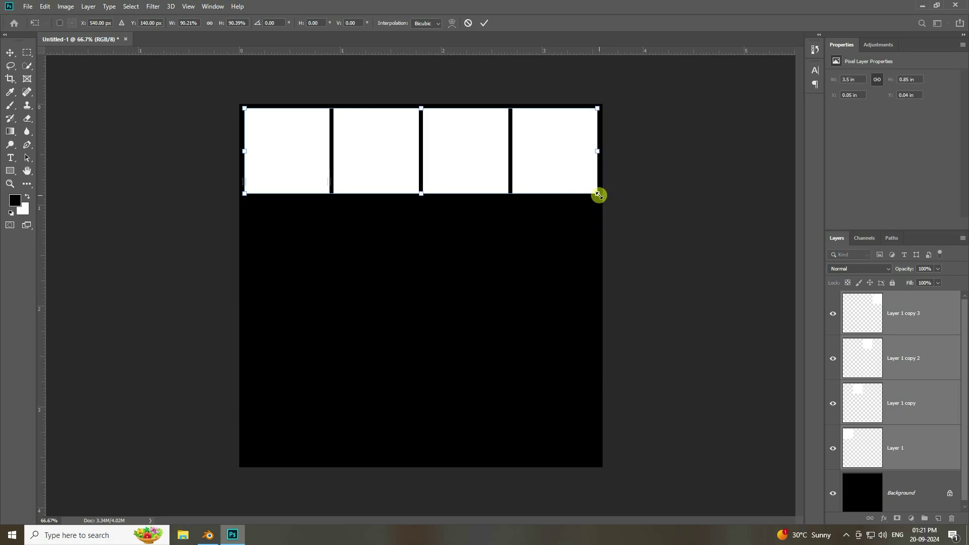
{"action": "key", "text": "Return"}
{"action": "left_click", "coordinate": [646, 228]}
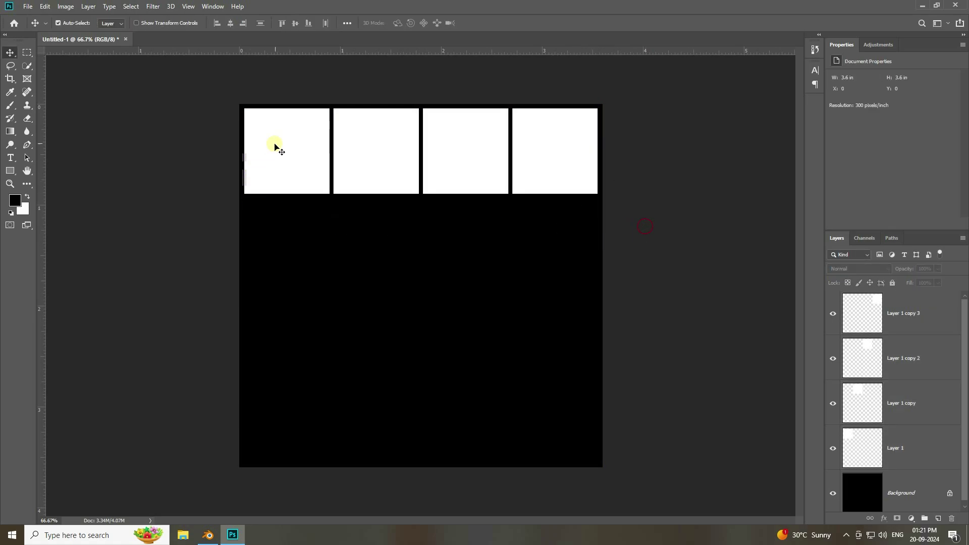
- Duplicate the row of squares into a second row, then both rows into the lower half
{"action": "left_click_drag", "start_coordinate": [724, 292], "coordinate": [308, 246]}
{"action": "key", "text": "ctrl+j"}
{"action": "key", "text": "Up"}
{"action": "key", "text": "Up"}
{"action": "key", "text": "Up"}
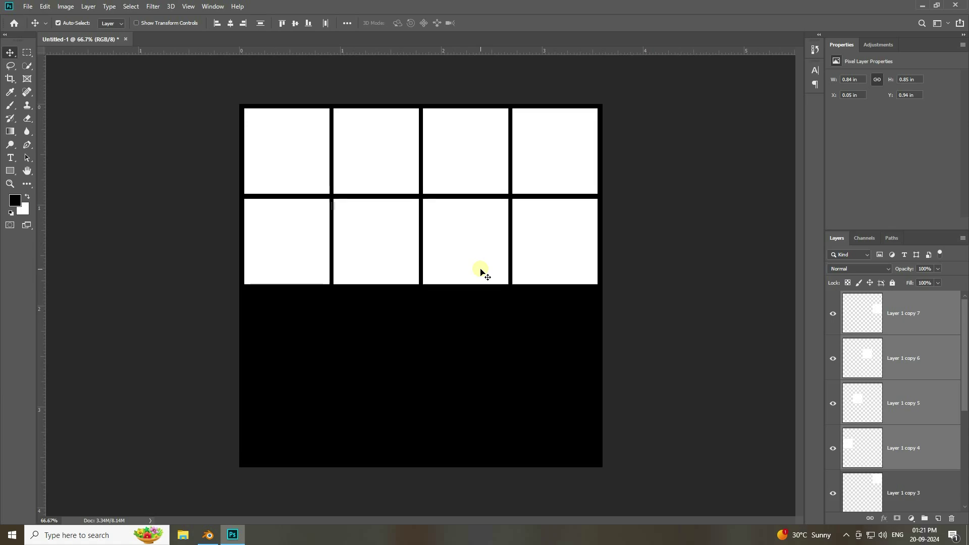
{"action": "left_click_drag", "start_coordinate": [673, 335], "coordinate": [179, 115]}
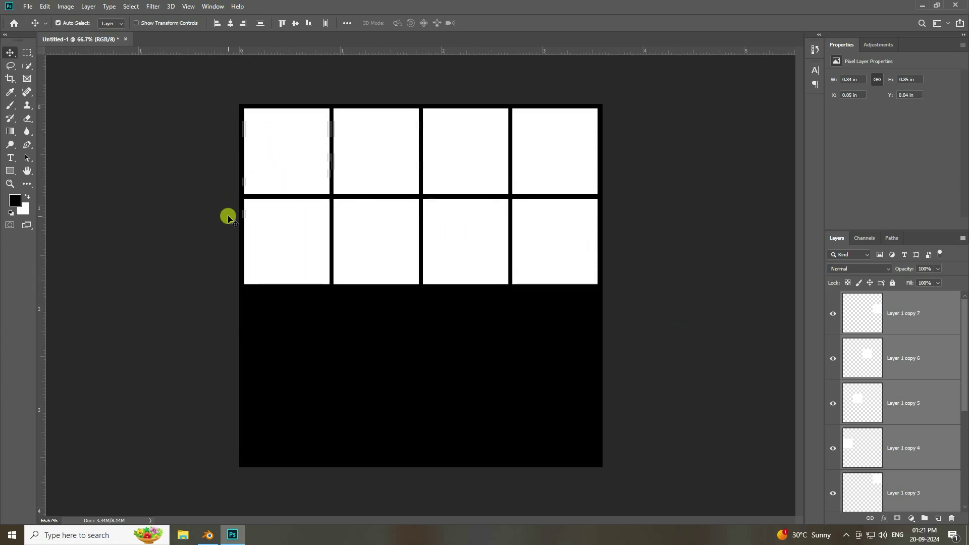
{"action": "left_click_drag", "start_coordinate": [289, 239], "coordinate": [285, 422], "text": "alt"}
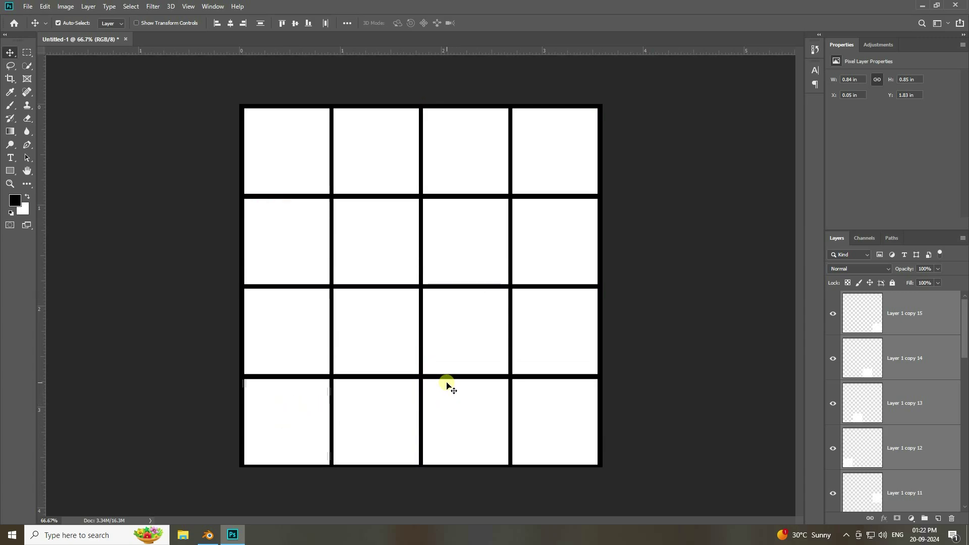
{"action": "key", "text": "Up"}
- Nudge all sixteen squares into even alignment and deselect the layers
{"action": "left_click_drag", "start_coordinate": [222, 98], "coordinate": [650, 474]}
{"action": "key", "text": "Left"}
{"action": "key", "text": "Right"}
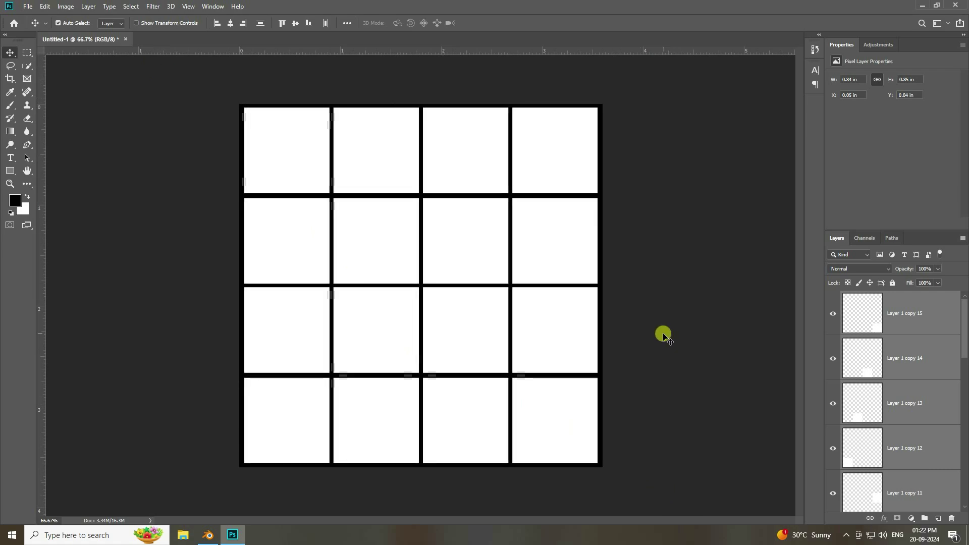
{"action": "left_click", "coordinate": [711, 299]}
{"action": "scroll", "coordinate": [881, 391], "scroll_direction": "down", "scroll_amount": 10}
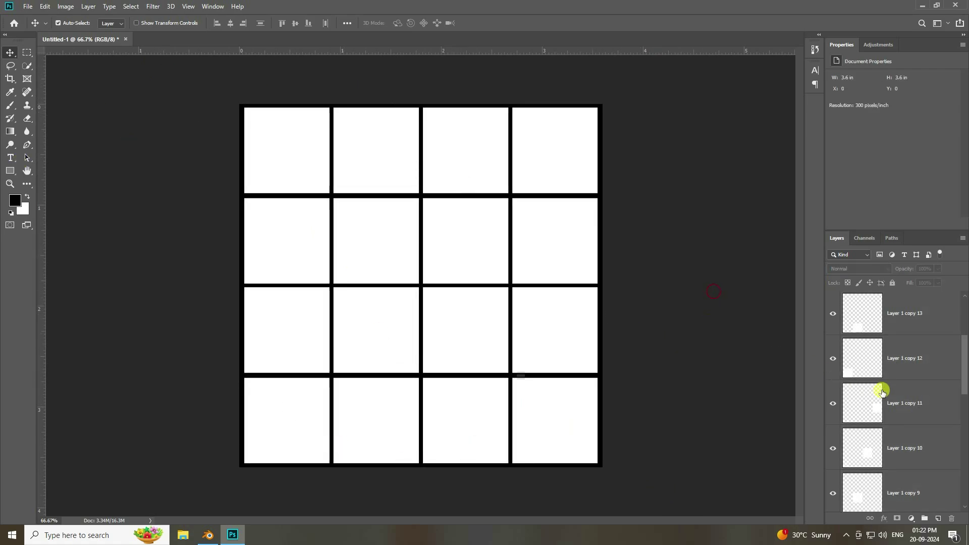
- Convert the Background to Layer 0 and delete the black fill, leaving white squares on transparency
{"action": "double_click", "coordinate": [908, 481]}
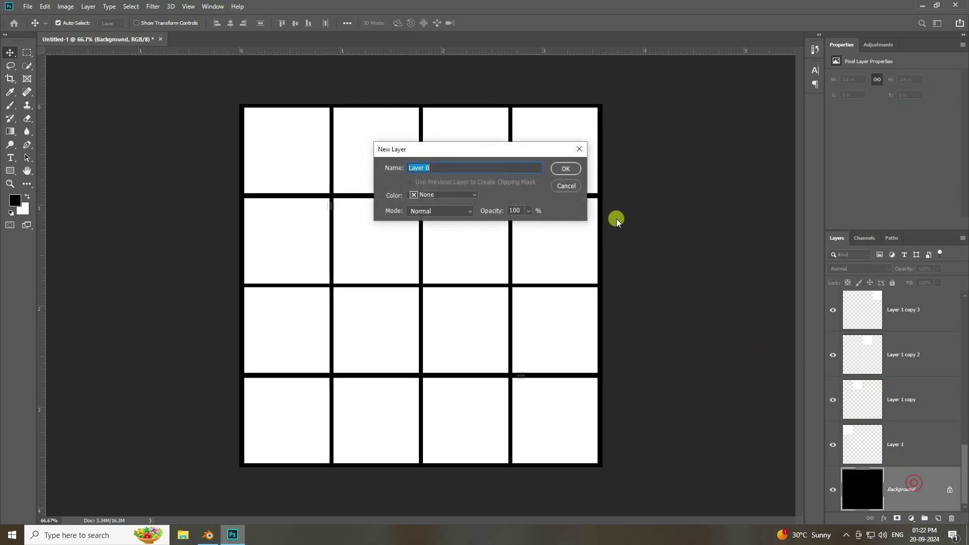
{"action": "left_click", "coordinate": [565, 170]}
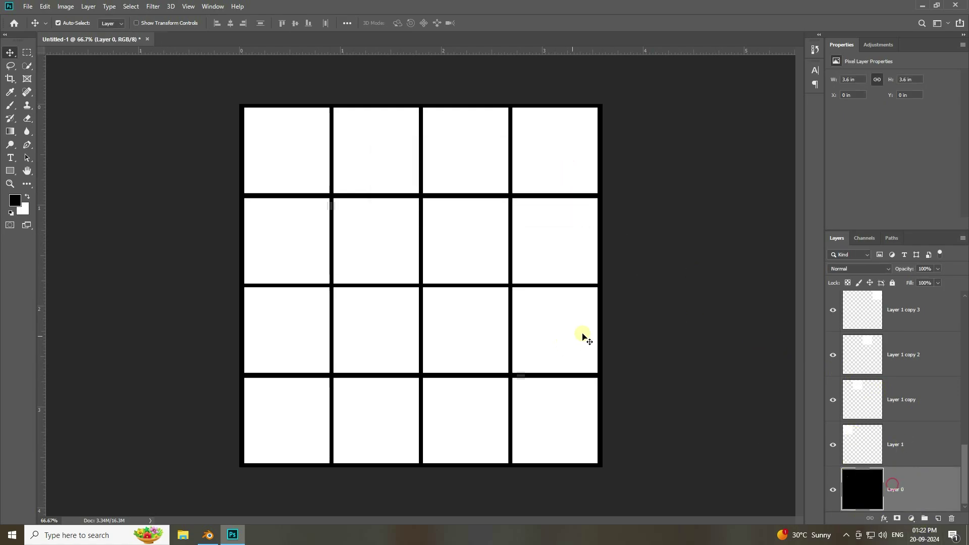
{"action": "key", "text": "Delete"}
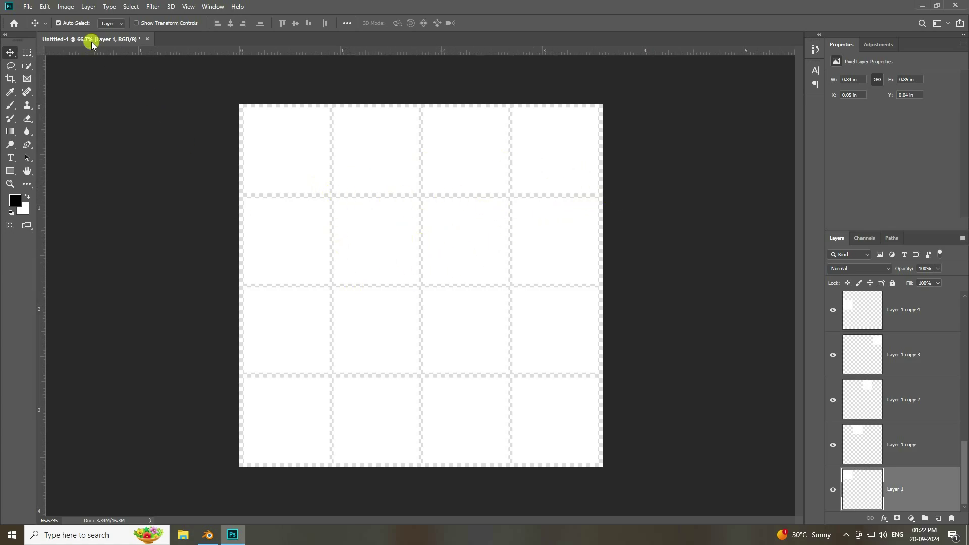
- Save the grid as Untitled-1.png in PNG format on the Desktop
{"action": "left_click", "coordinate": [28, 7]}
{"action": "left_click", "coordinate": [45, 117]}
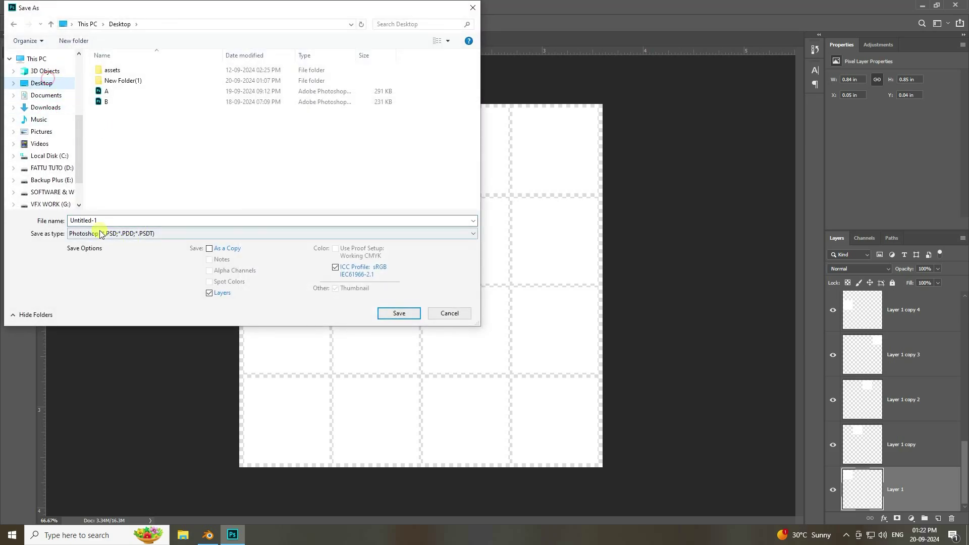
{"action": "left_click", "coordinate": [222, 233]}
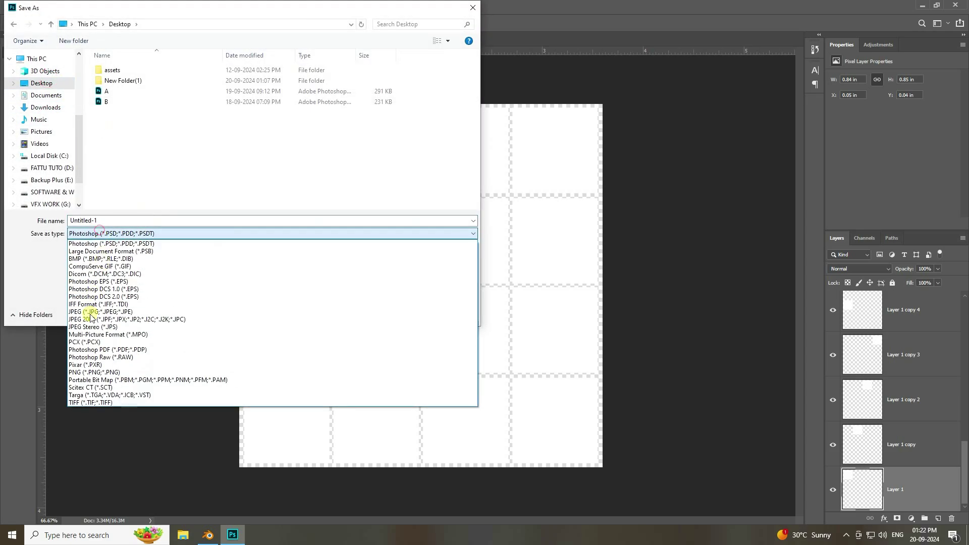
{"action": "left_click", "coordinate": [86, 372]}
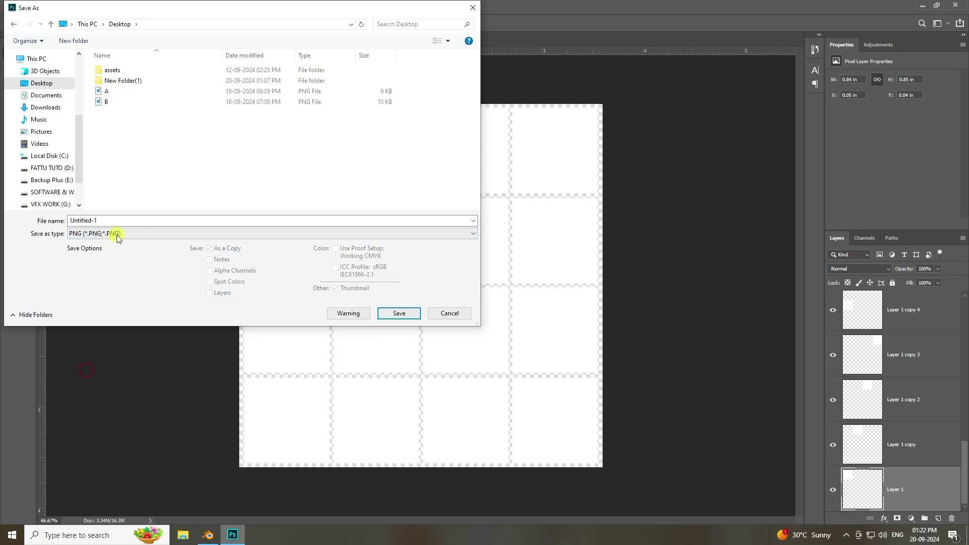
{"action": "left_click", "coordinate": [395, 314]}
{"action": "left_click", "coordinate": [539, 156]}
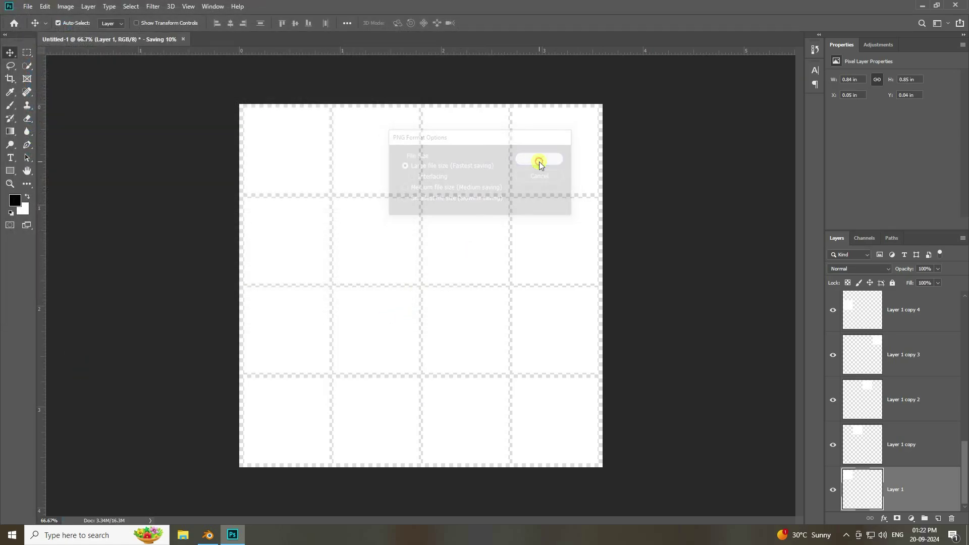
- In Blender, load Untitled-1.png from the Desktop as the plane's mask texture image
{"action": "left_click", "coordinate": [207, 537]}
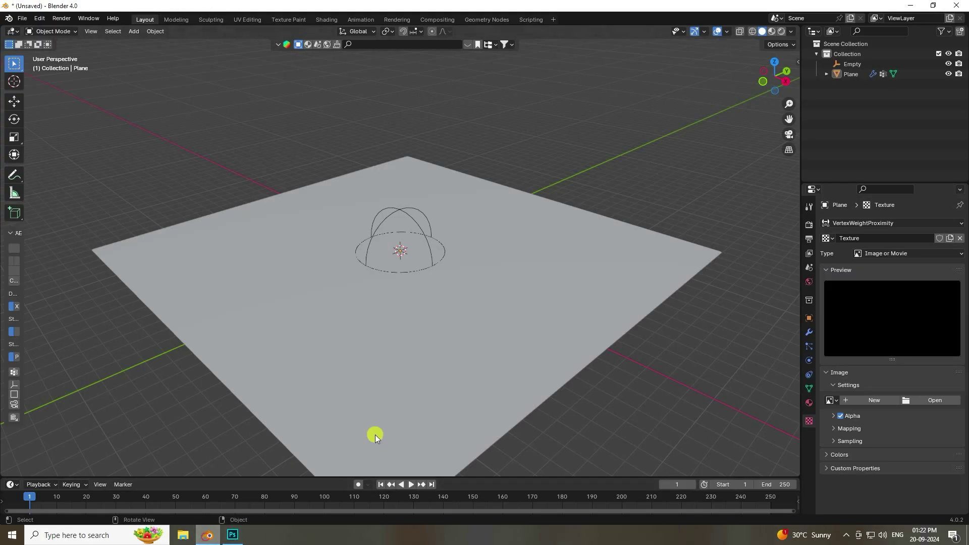
{"action": "left_click", "coordinate": [931, 401]}
{"action": "left_click", "coordinate": [258, 180]}
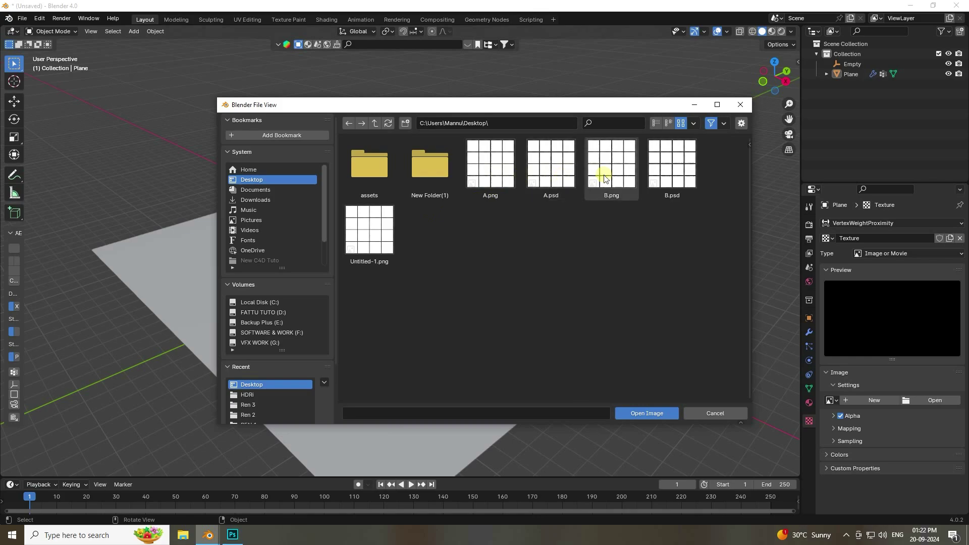
{"action": "left_click", "coordinate": [369, 238]}
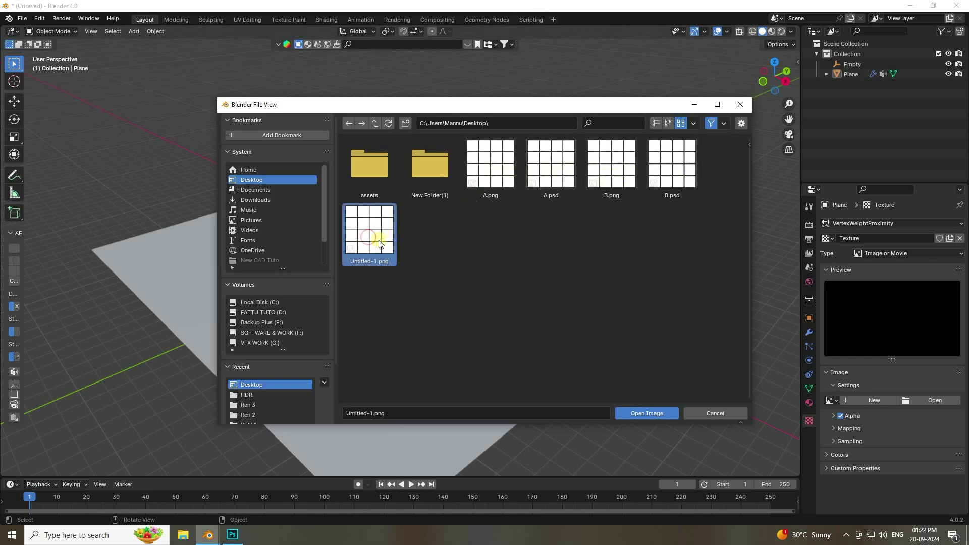
{"action": "left_click", "coordinate": [648, 413]}
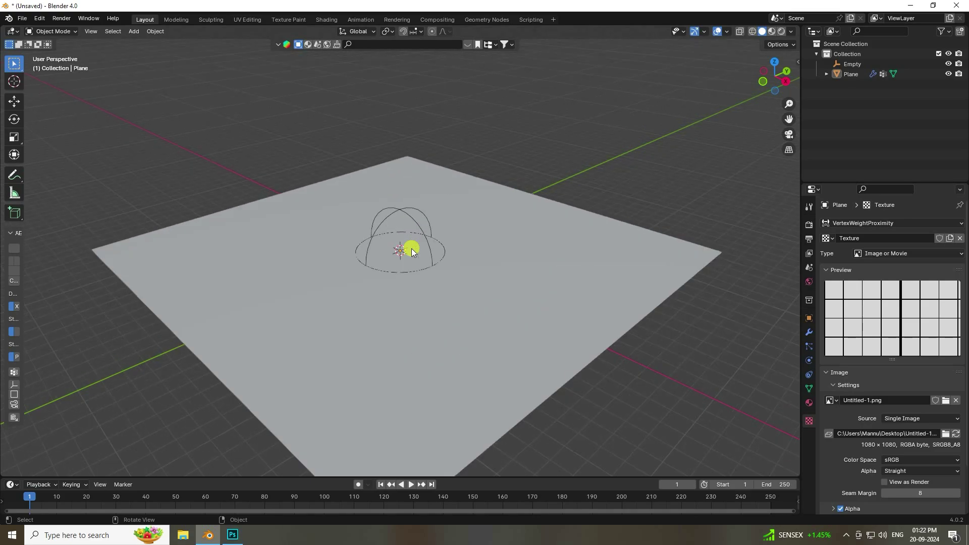
{"action": "scroll", "coordinate": [411, 248], "scroll_direction": "up", "scroll_amount": 2}
{"action": "left_click", "coordinate": [55, 31]}
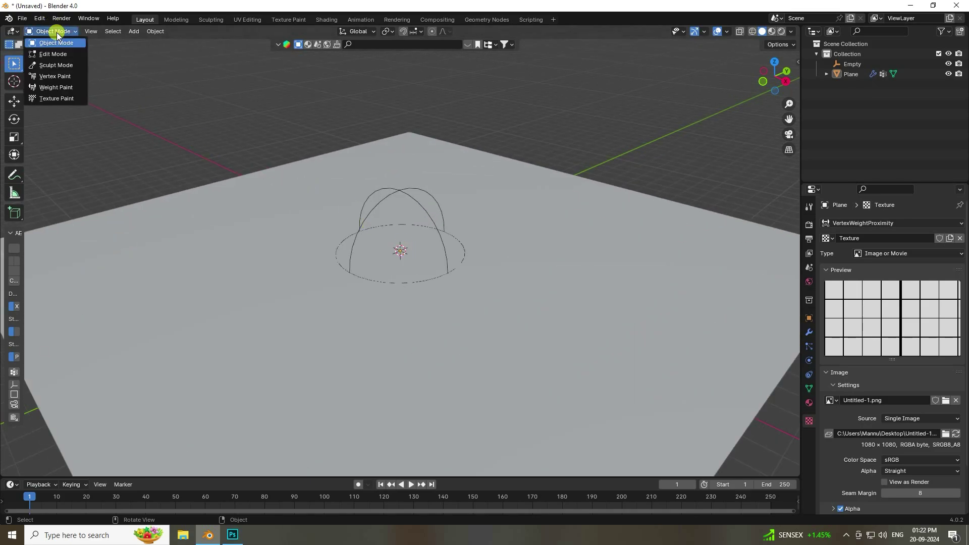
- Switch the plane to Weight Paint mode and tilt the view to see the grid weights
{"action": "left_click", "coordinate": [54, 88]}
{"action": "scroll", "coordinate": [324, 131], "scroll_direction": "down", "scroll_amount": 3}
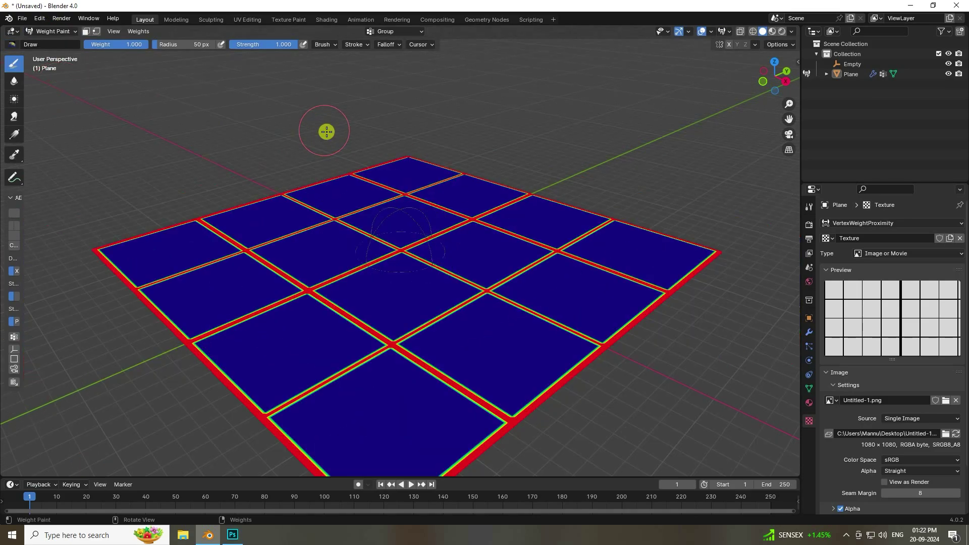
{"action": "scroll", "coordinate": [419, 281], "scroll_direction": "up", "scroll_amount": 3}
{"action": "mouse_move", "coordinate": [419, 281]}
{"action": "middle_mouse_down"}
{"action": "mouse_move", "coordinate": [435, 305]}
{"action": "mouse_move", "coordinate": [512, 329]}
{"action": "mouse_move", "coordinate": [538, 319]}
{"action": "mouse_move", "coordinate": [473, 314]}
{"action": "mouse_move", "coordinate": [447, 293]}
{"action": "middle_mouse_up"}
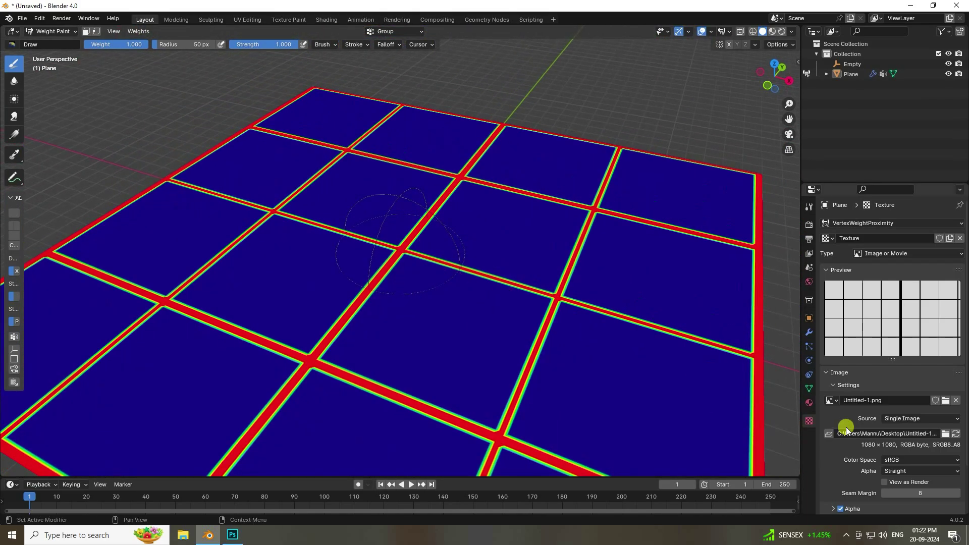
{"action": "scroll", "coordinate": [860, 462], "scroll_direction": "down", "scroll_amount": 3}
- Expand the texture Mapping and set Repeat X and Y to 3
{"action": "left_click", "coordinate": [830, 465]}
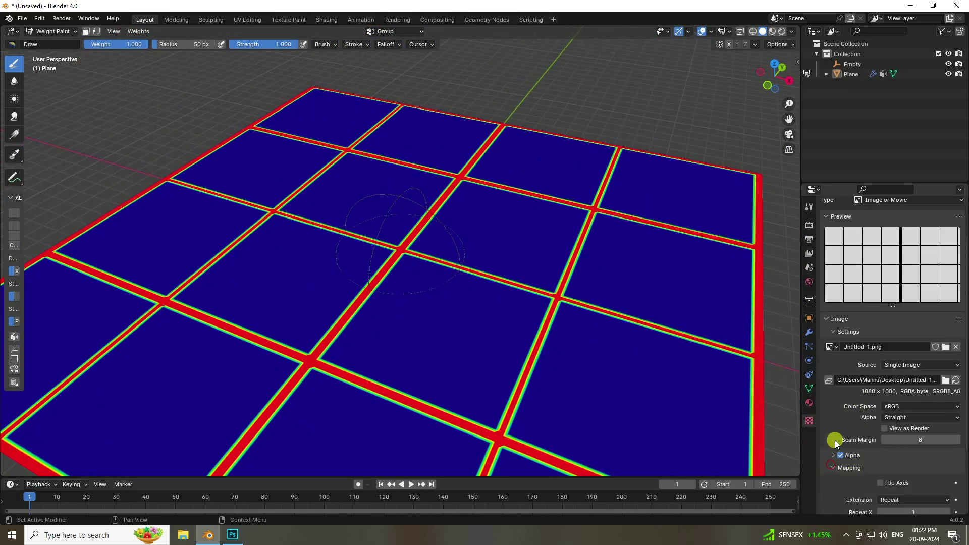
{"action": "scroll", "coordinate": [847, 392], "scroll_direction": "down", "scroll_amount": 4}
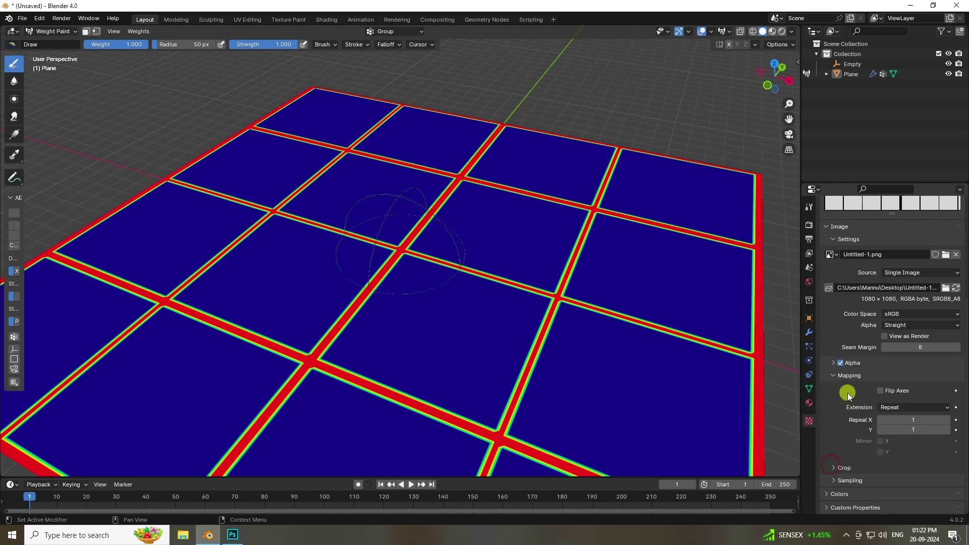
{"action": "left_click", "coordinate": [946, 422]}
{"action": "left_click", "coordinate": [947, 423]}
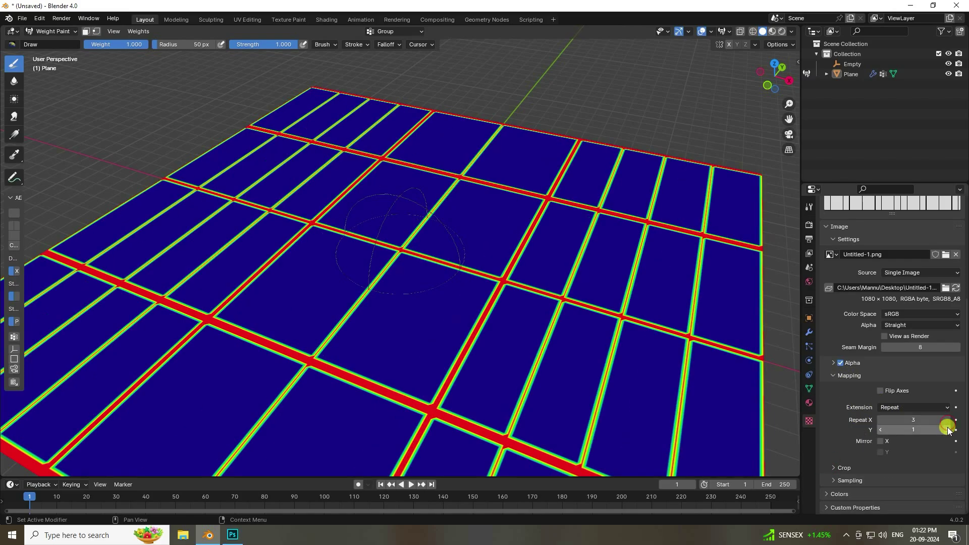
{"action": "left_click", "coordinate": [947, 430]}
{"action": "left_click", "coordinate": [947, 429]}
{"action": "scroll", "coordinate": [467, 260], "scroll_direction": "down", "scroll_amount": 5}
{"action": "middle_click_drag", "start_coordinate": [434, 259], "coordinate": [424, 284]}
{"action": "scroll", "coordinate": [409, 277], "scroll_direction": "up", "scroll_amount": 5}
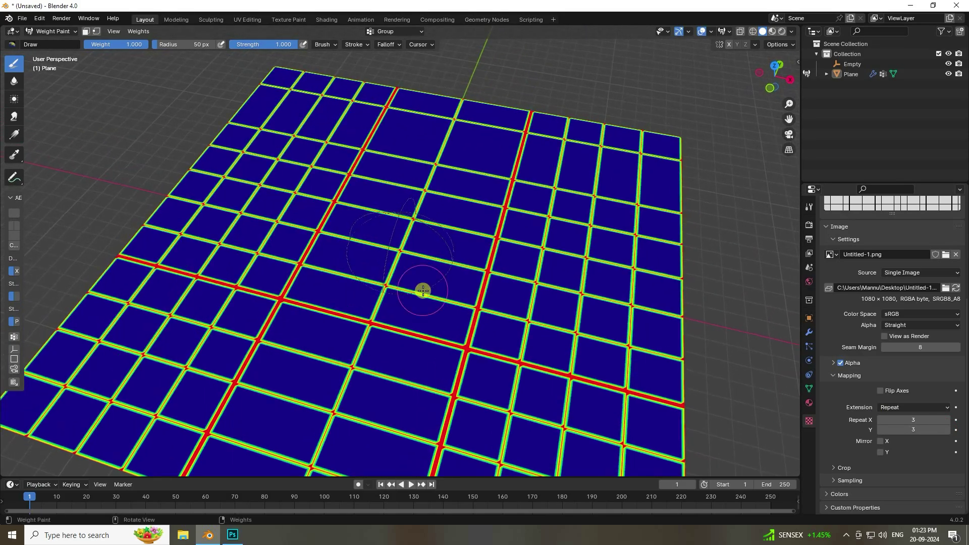
- Try a 4 × 4 texture repeat, then settle on Repeat X 2 and Y 2
{"action": "left_click", "coordinate": [948, 421]}
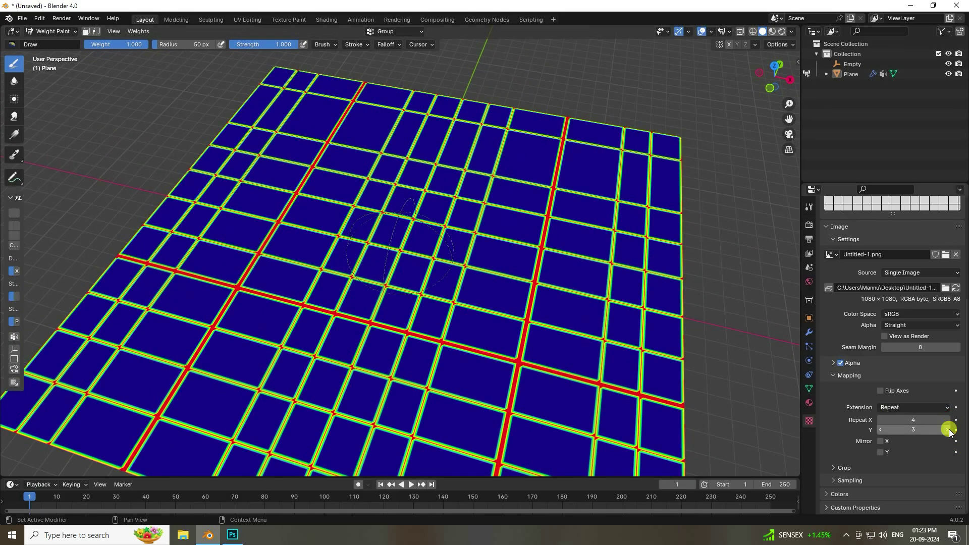
{"action": "left_click", "coordinate": [948, 429]}
{"action": "middle_click_drag", "start_coordinate": [474, 313], "coordinate": [426, 281]}
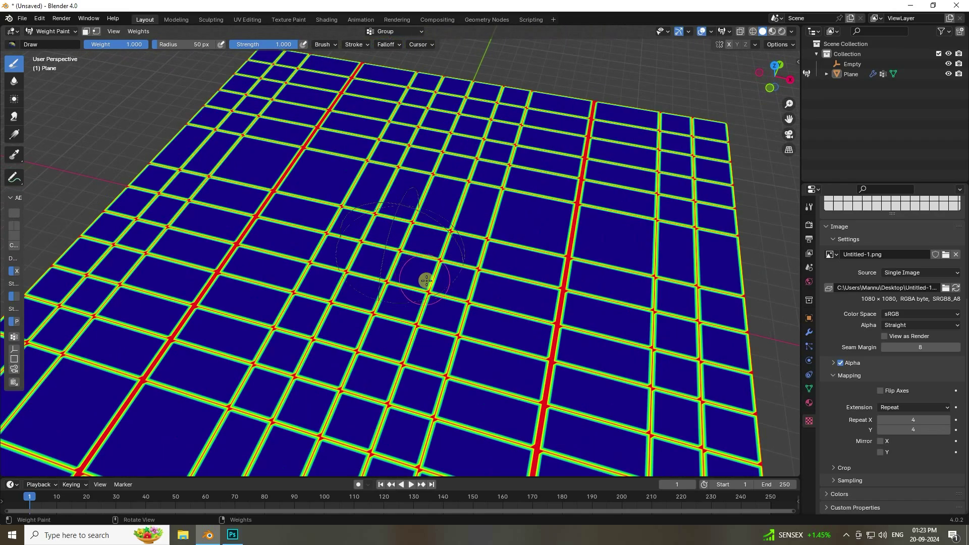
{"action": "left_click", "coordinate": [881, 419]}
{"action": "left_click", "coordinate": [881, 419]}
{"action": "left_click", "coordinate": [881, 429]}
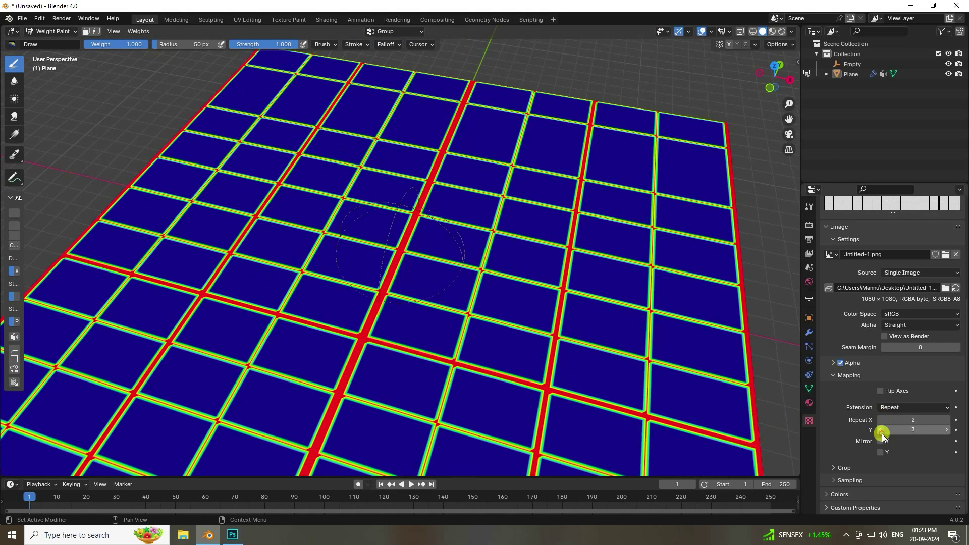
{"action": "left_click", "coordinate": [881, 430]}
{"action": "mouse_move", "coordinate": [439, 269]}
{"action": "middle_mouse_down"}
{"action": "mouse_move", "coordinate": [536, 320]}
{"action": "mouse_move", "coordinate": [474, 318]}
{"action": "mouse_move", "coordinate": [426, 270]}
{"action": "mouse_move", "coordinate": [413, 279]}
{"action": "mouse_move", "coordinate": [404, 255]}
{"action": "mouse_move", "coordinate": [433, 282]}
{"action": "mouse_move", "coordinate": [423, 261]}
{"action": "middle_mouse_up"}
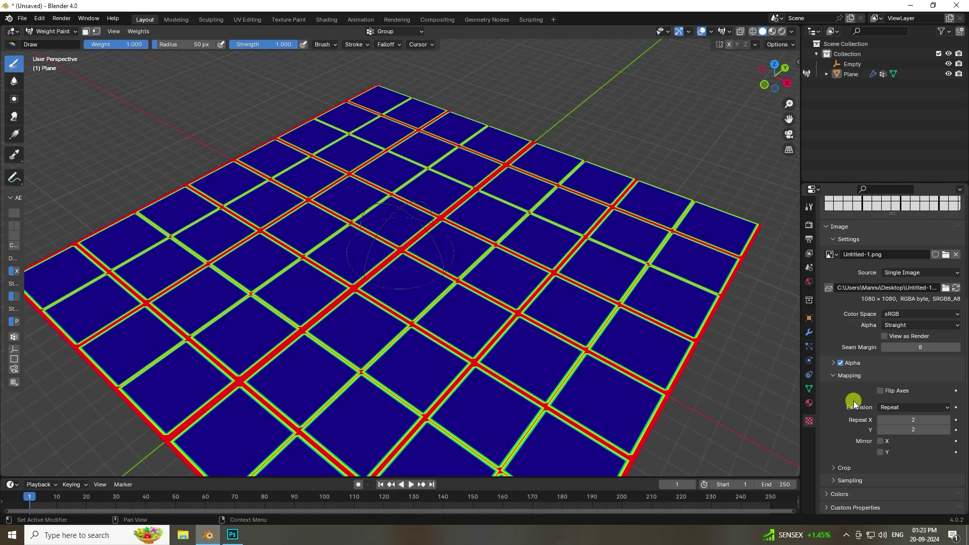
- In Object Mode, move the Empty to X 16 m, Y -16 m, then select the Plane
{"action": "left_click", "coordinate": [52, 34]}
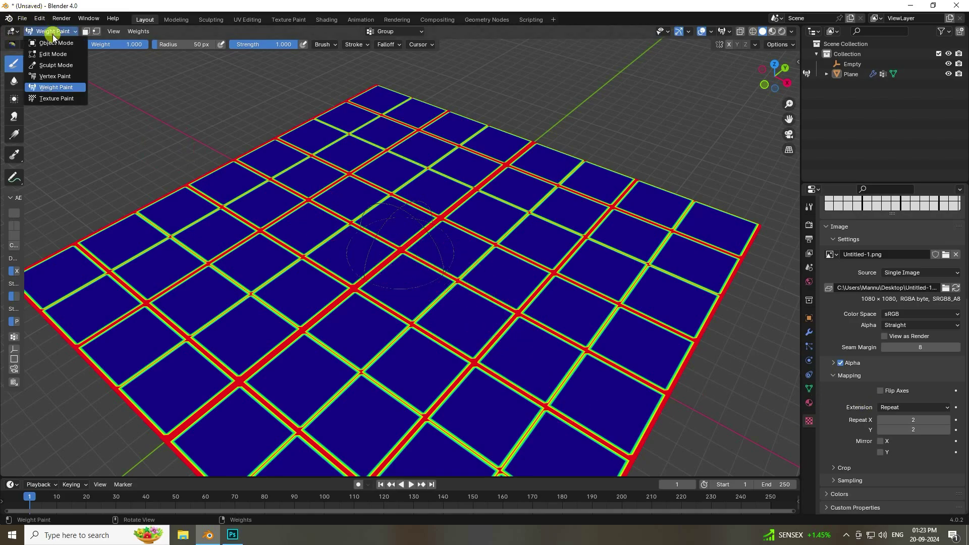
{"action": "left_click", "coordinate": [54, 43]}
{"action": "middle_click_drag", "start_coordinate": [340, 234], "coordinate": [344, 198]}
{"action": "left_click", "coordinate": [403, 200]}
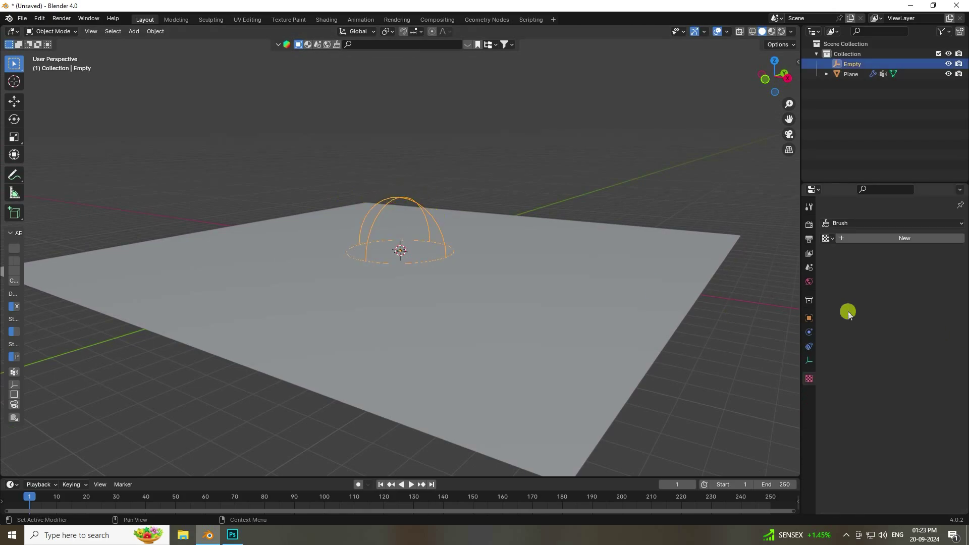
{"action": "left_click", "coordinate": [810, 318]}
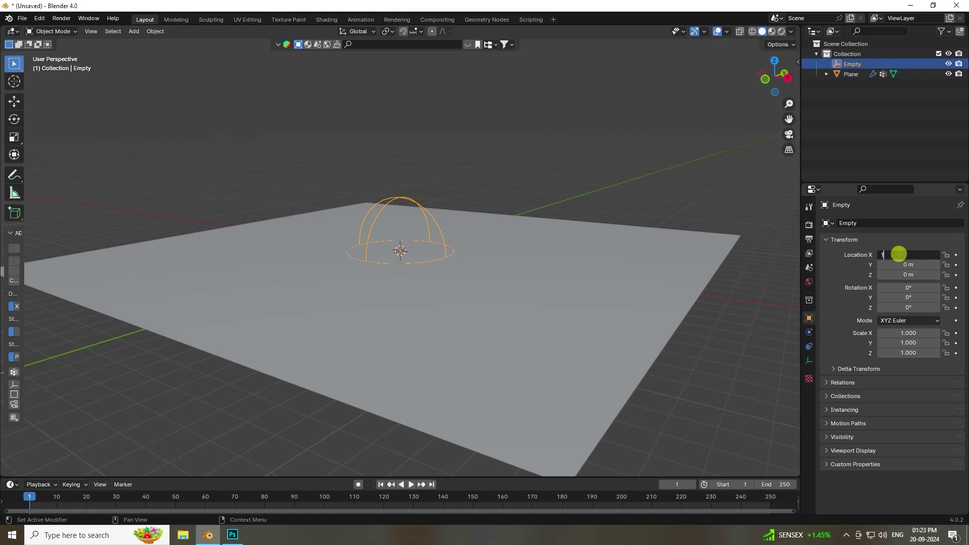
{"action": "left_click", "coordinate": [898, 254]}
{"action": "type", "text": "16"}
{"action": "key", "text": "Return"}
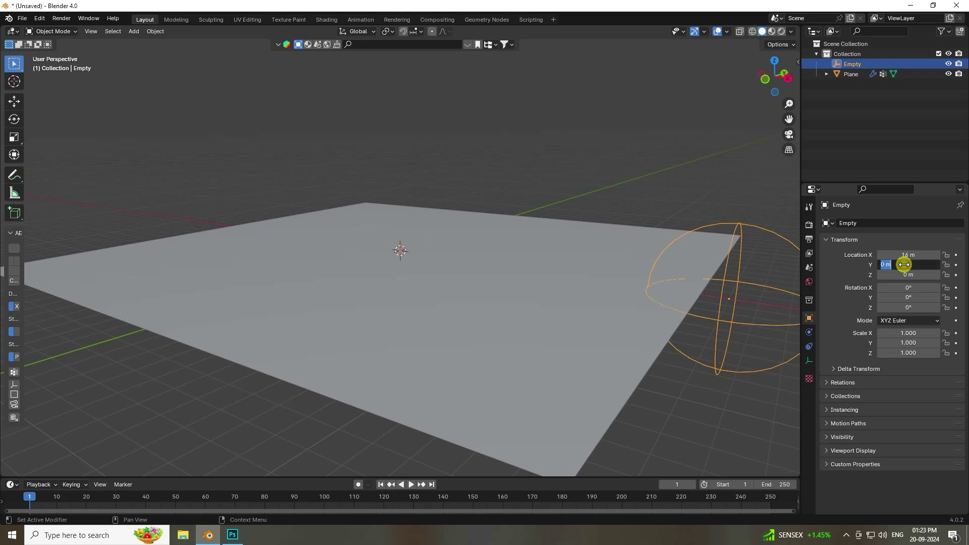
{"action": "key", "text": "Return"}
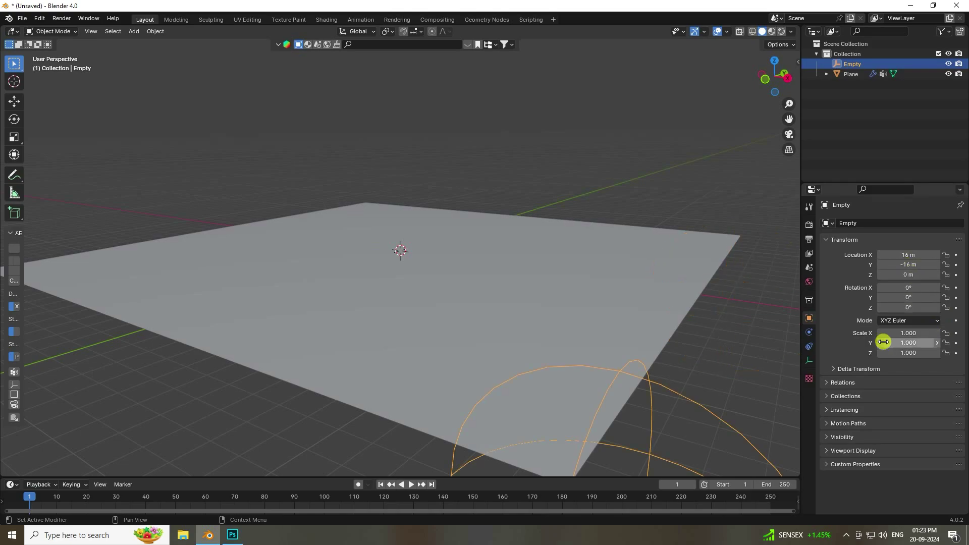
{"action": "left_click", "coordinate": [855, 75]}
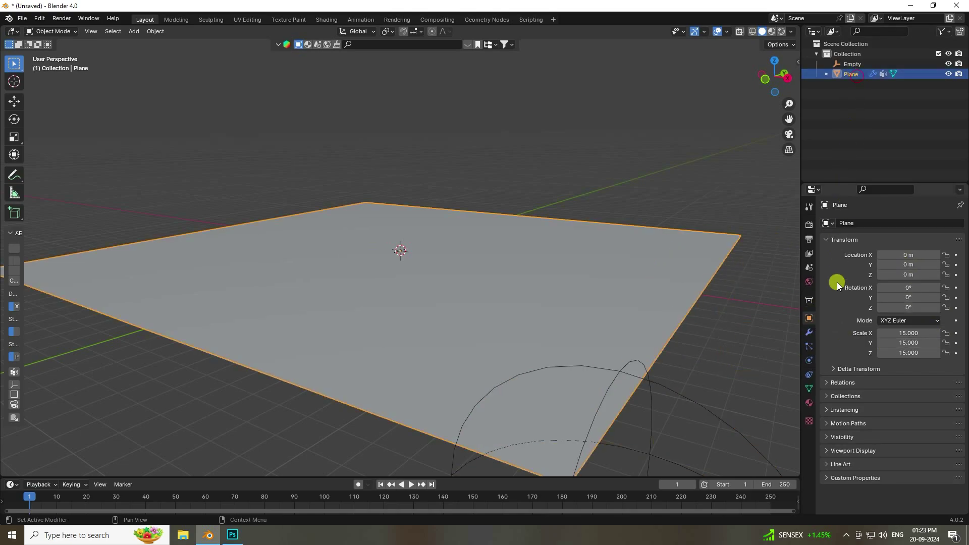
- Set the proximity modifier to Geometry mode and keyframe Lowest 0 / Highest 1 m at frame 1
{"action": "left_click", "coordinate": [808, 332]}
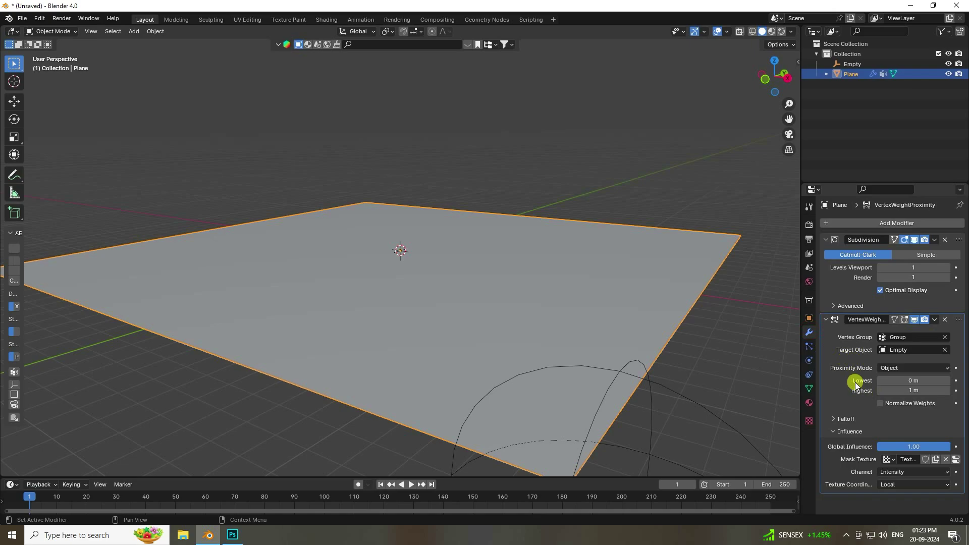
{"action": "left_click", "coordinate": [890, 369]}
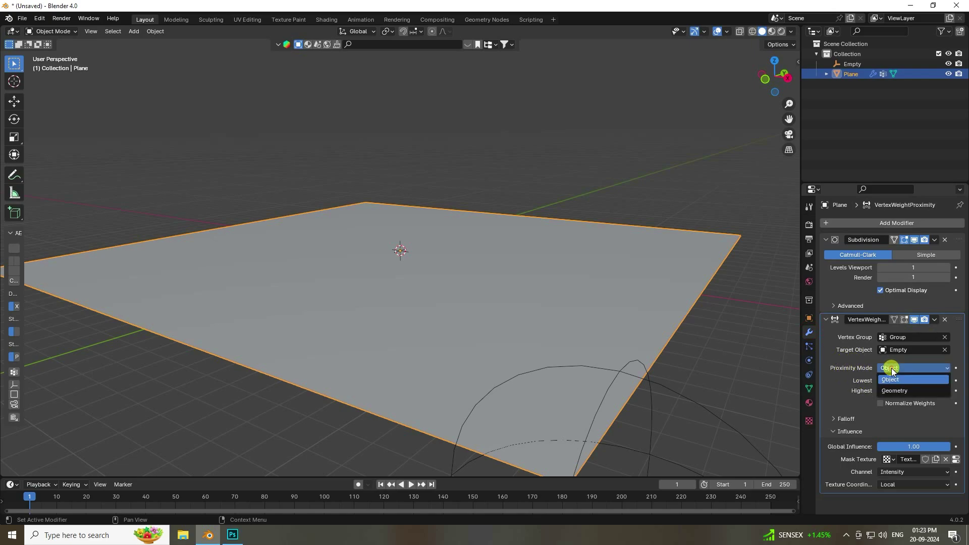
{"action": "left_click", "coordinate": [887, 392]}
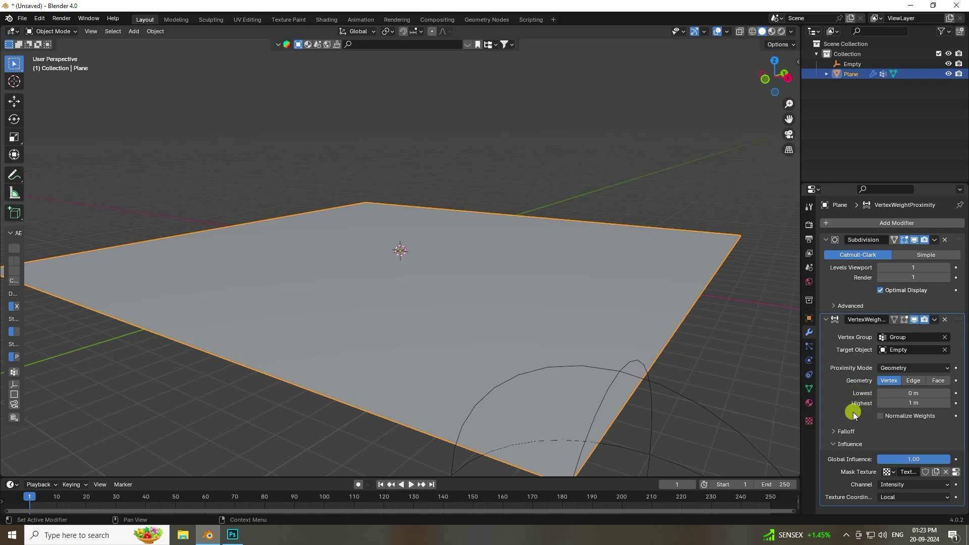
{"action": "left_click_drag", "start_coordinate": [558, 474], "coordinate": [558, 453]}
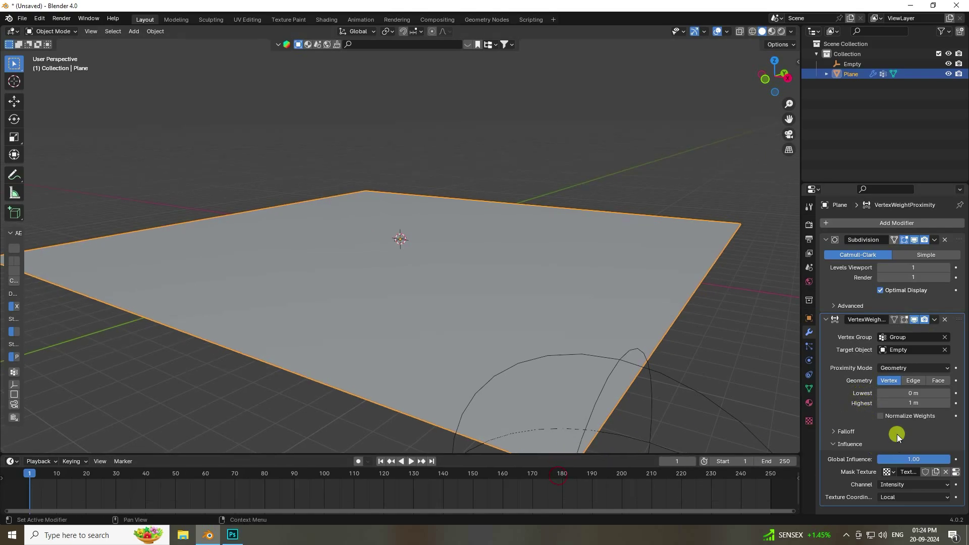
{"action": "left_click", "coordinate": [956, 393]}
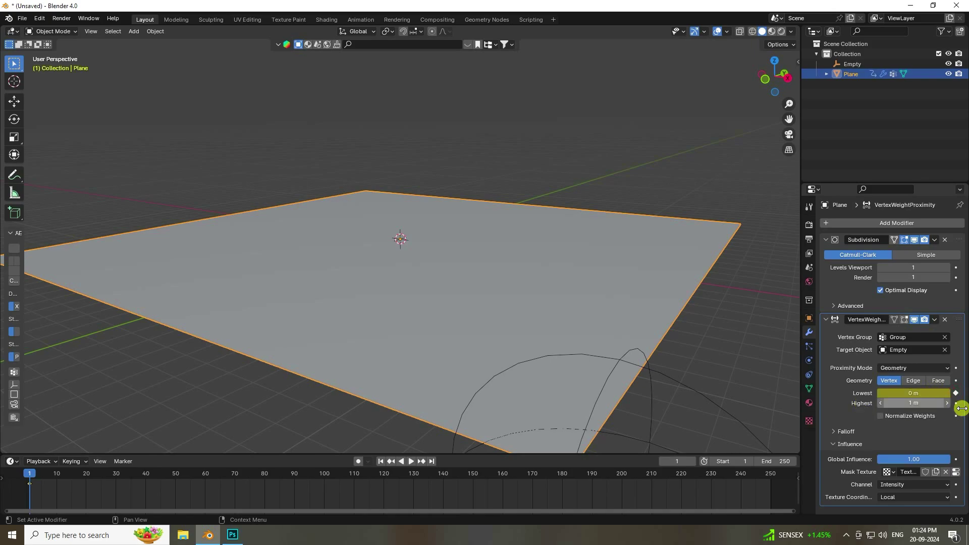
{"action": "left_click", "coordinate": [955, 403]}
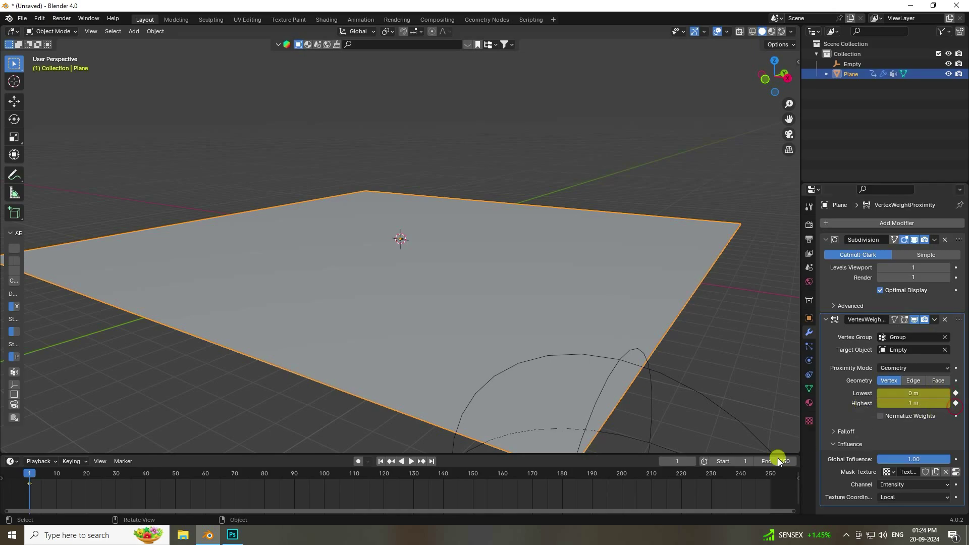
- At frame 250, keyframe Lowest 47 m and Highest 48 m, then return to frame 1
{"action": "left_click", "coordinate": [433, 461]}
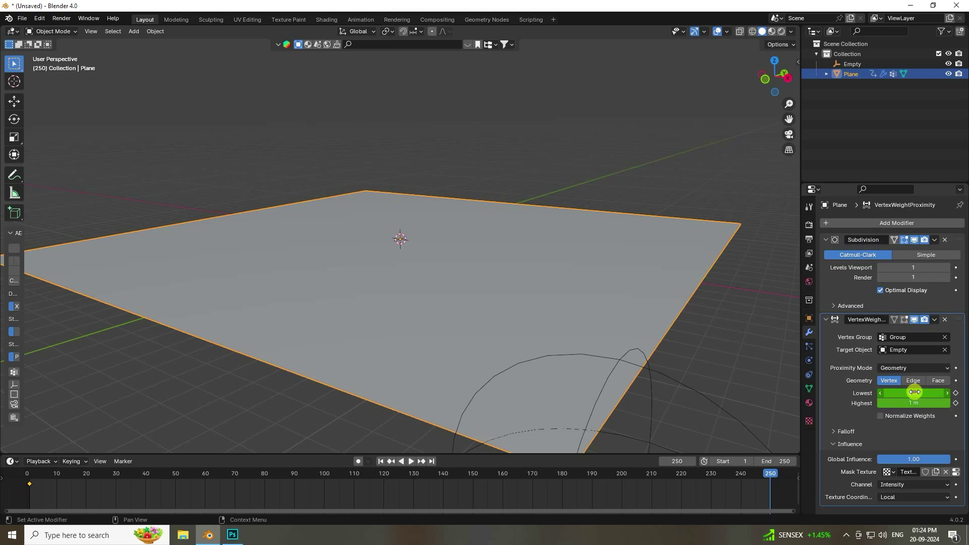
{"action": "key", "text": "Return"}
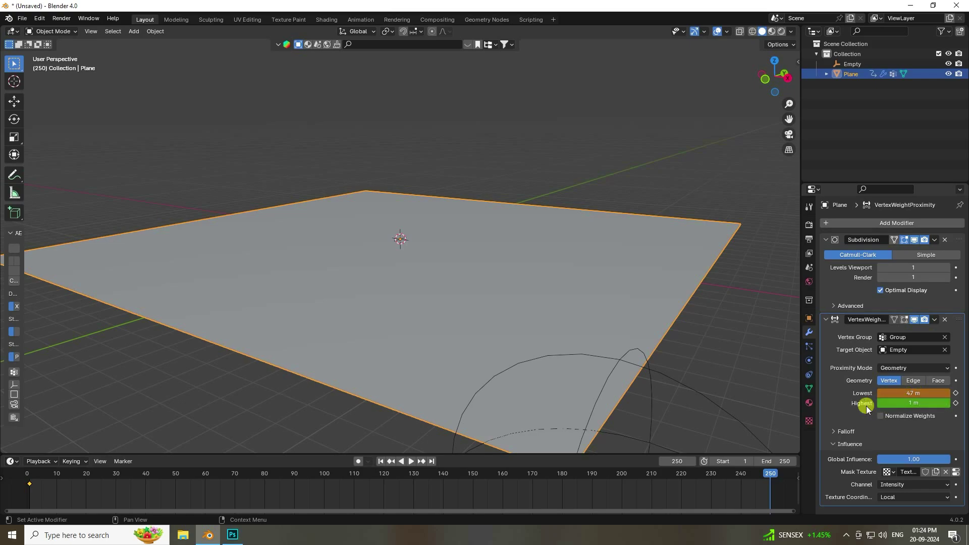
{"action": "left_click", "coordinate": [913, 402]}
{"action": "type", "text": "48"}
{"action": "key", "text": "Return"}
{"action": "left_click", "coordinate": [955, 392]}
{"action": "left_click", "coordinate": [955, 402]}
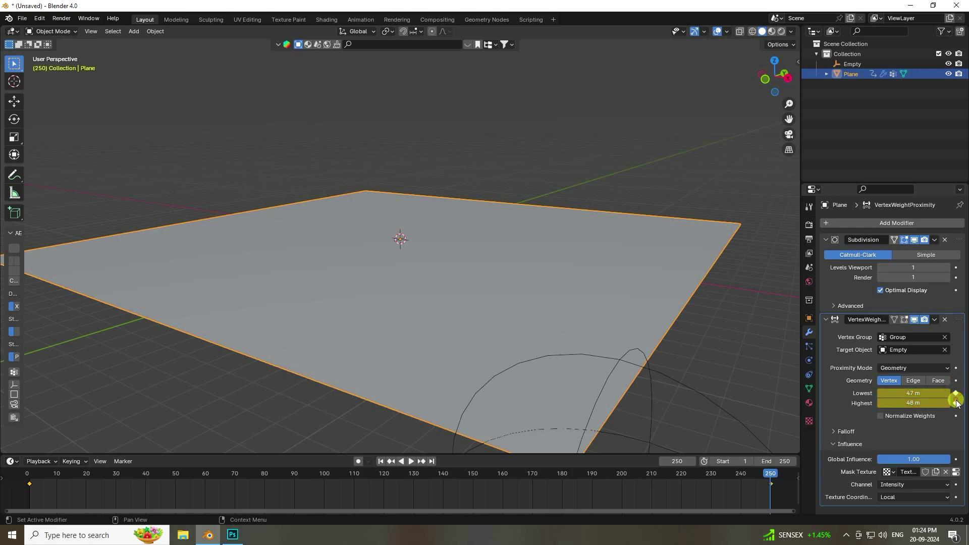
{"action": "left_click", "coordinate": [381, 461]}
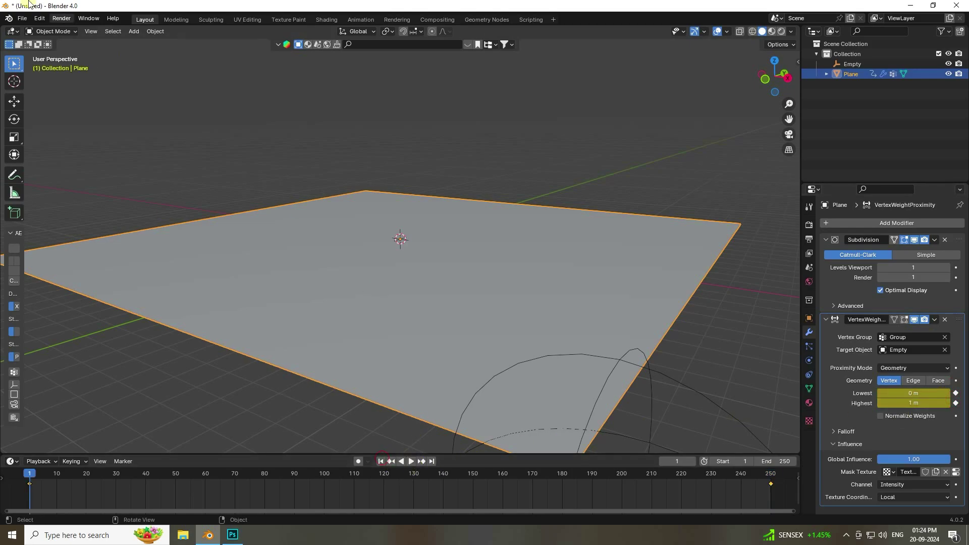
- Preview the animated grid weights in Weight Paint mode, then pause playback
{"action": "left_click", "coordinate": [57, 34]}
{"action": "left_click", "coordinate": [48, 88]}
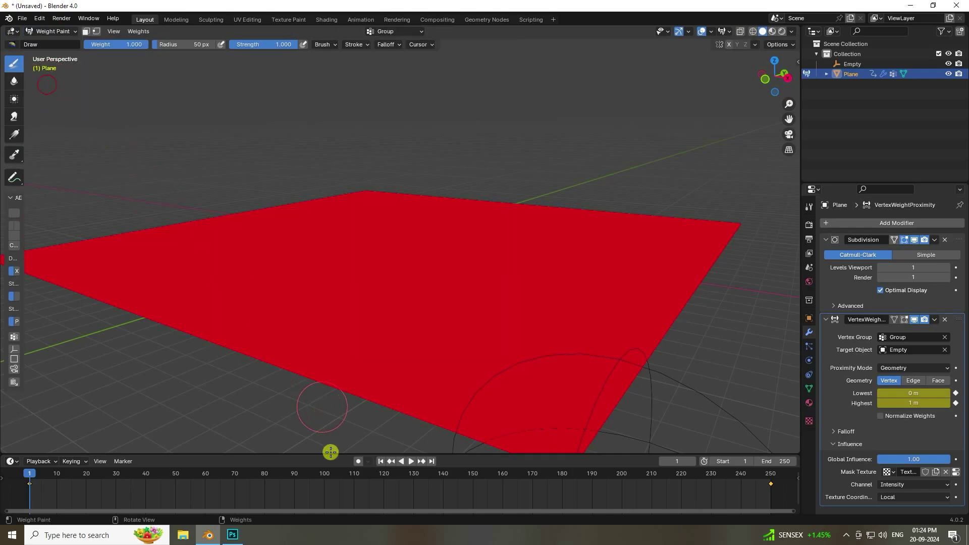
{"action": "left_click", "coordinate": [410, 460]}
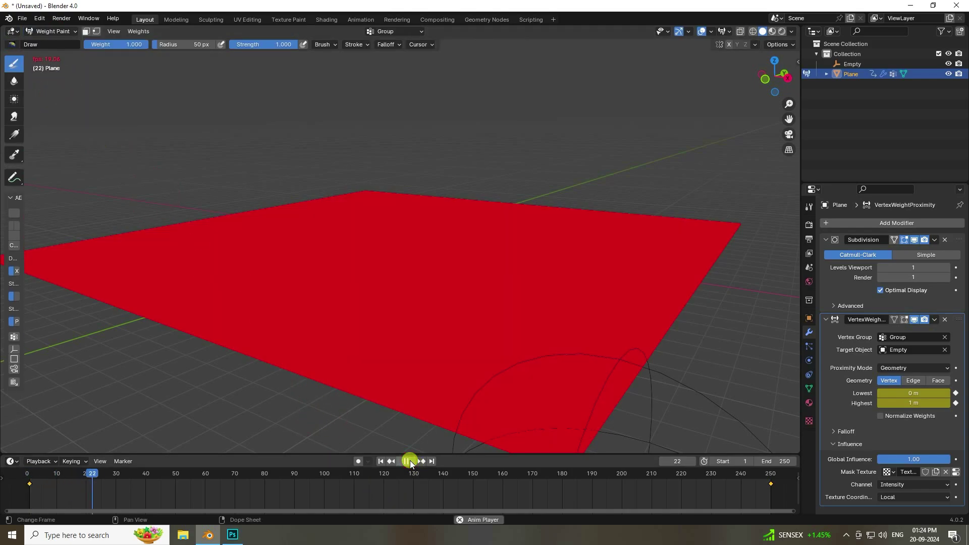
{"action": "middle_click_drag", "start_coordinate": [526, 378], "coordinate": [421, 310]}
{"action": "scroll", "coordinate": [430, 315], "scroll_direction": "down", "scroll_amount": 4}
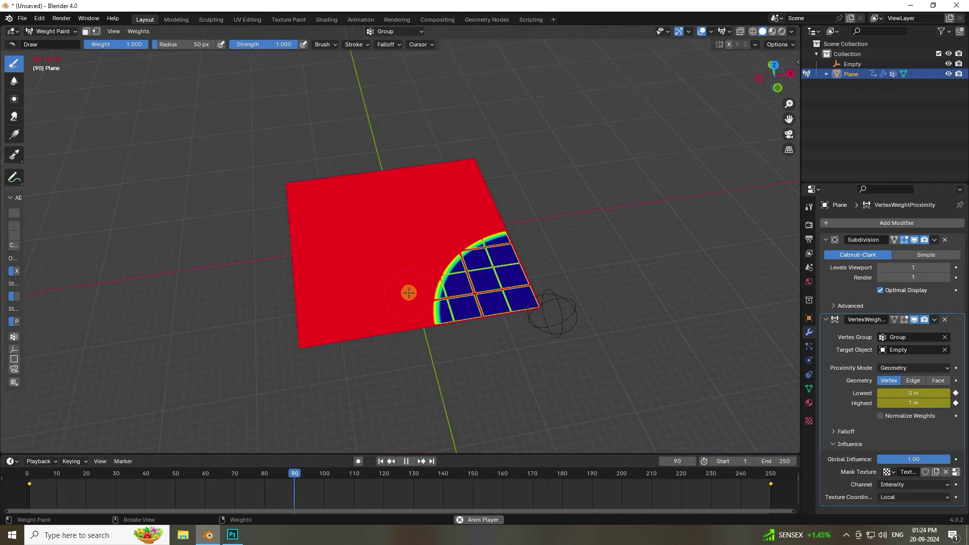
{"action": "scroll", "coordinate": [406, 289], "scroll_direction": "up", "scroll_amount": 6}
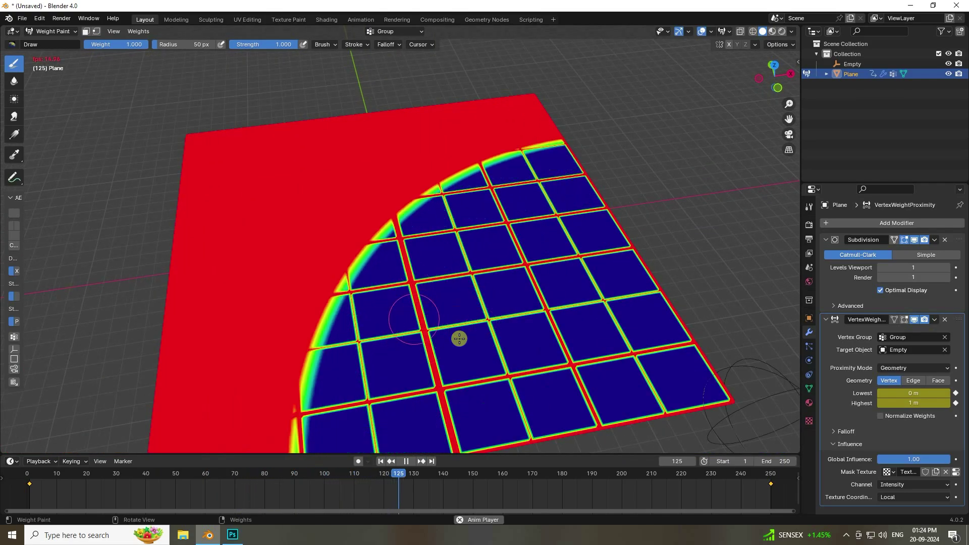
{"action": "left_click", "coordinate": [406, 461]}
{"action": "scroll", "coordinate": [402, 486], "scroll_direction": "down", "scroll_amount": 3}
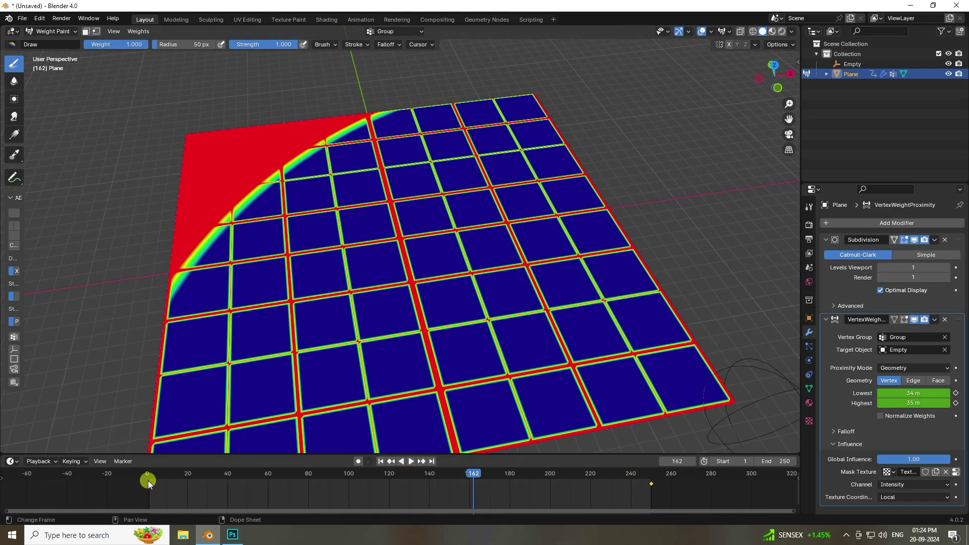
- Set the keyframe interpolation to Linear and replay the animation from frame 1
{"action": "key", "text": "t"}
{"action": "left_click", "coordinate": [46, 454]}
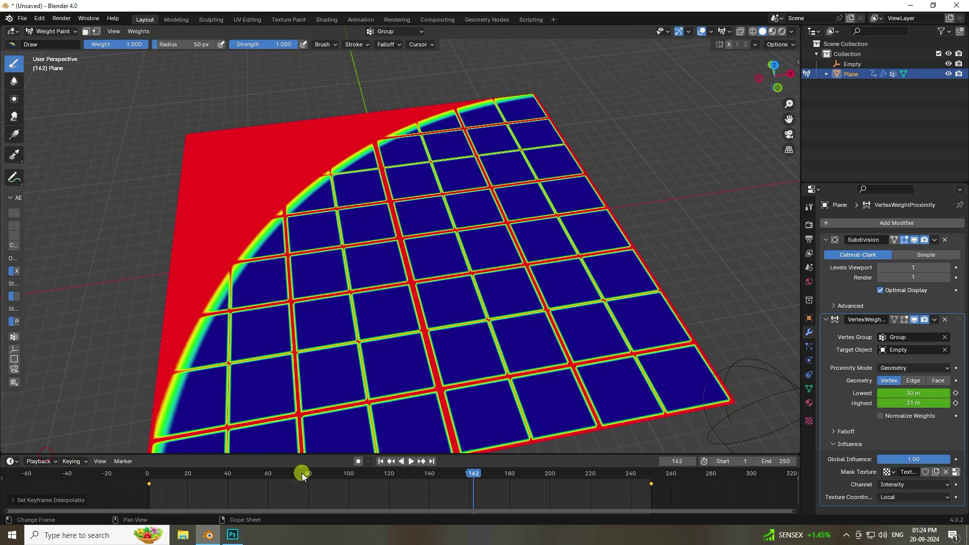
{"action": "left_click", "coordinate": [381, 461]}
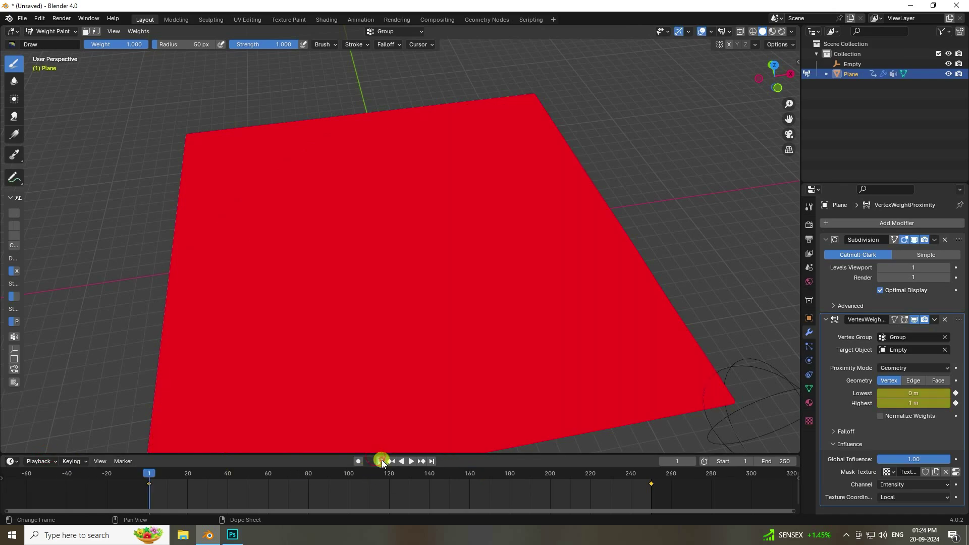
{"action": "left_click", "coordinate": [411, 461]}
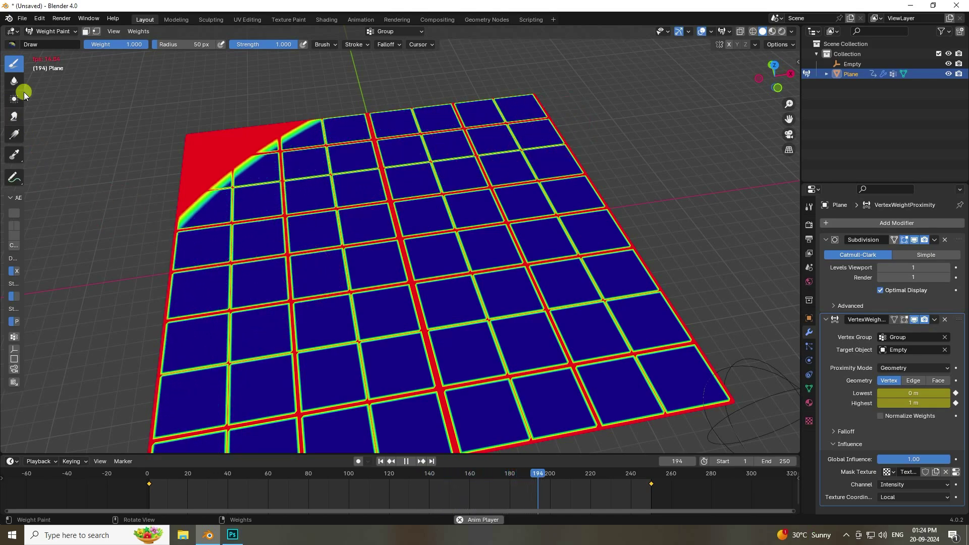
{"action": "left_click", "coordinate": [51, 31]}
- Stop playback at frame 1 in Object Mode and add Cloth physics to the plane
{"action": "left_click", "coordinate": [48, 38]}
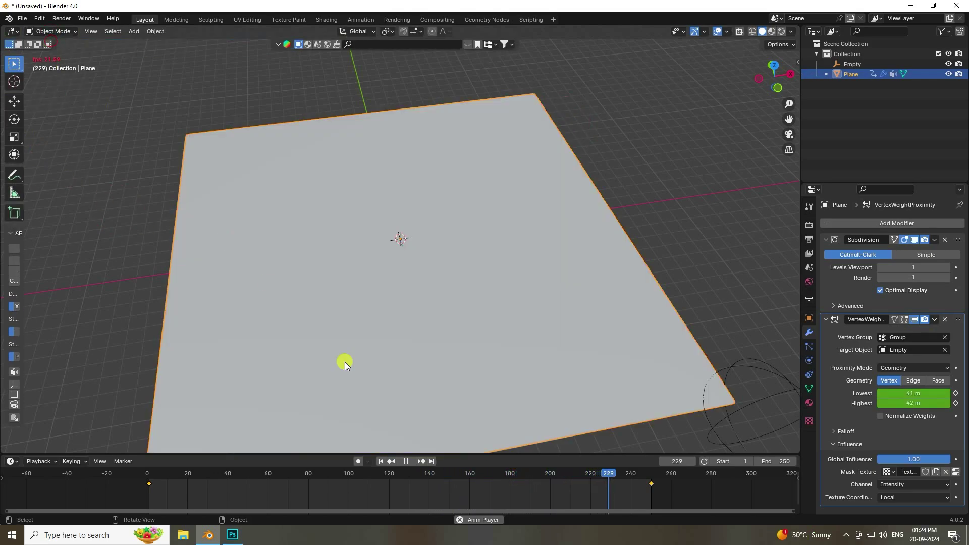
{"action": "left_click", "coordinate": [406, 461]}
{"action": "left_click", "coordinate": [379, 461]}
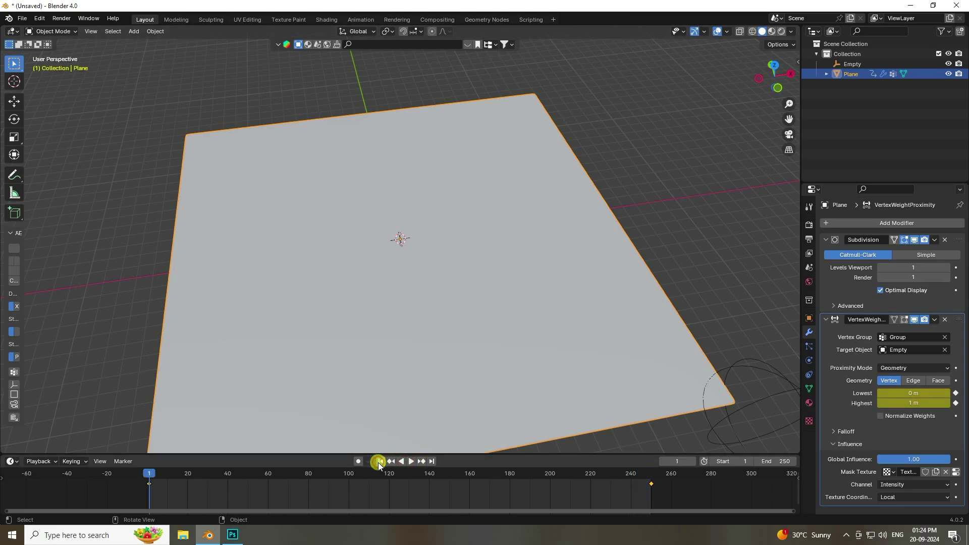
{"action": "left_click", "coordinate": [809, 360]}
{"action": "left_click", "coordinate": [850, 74]}
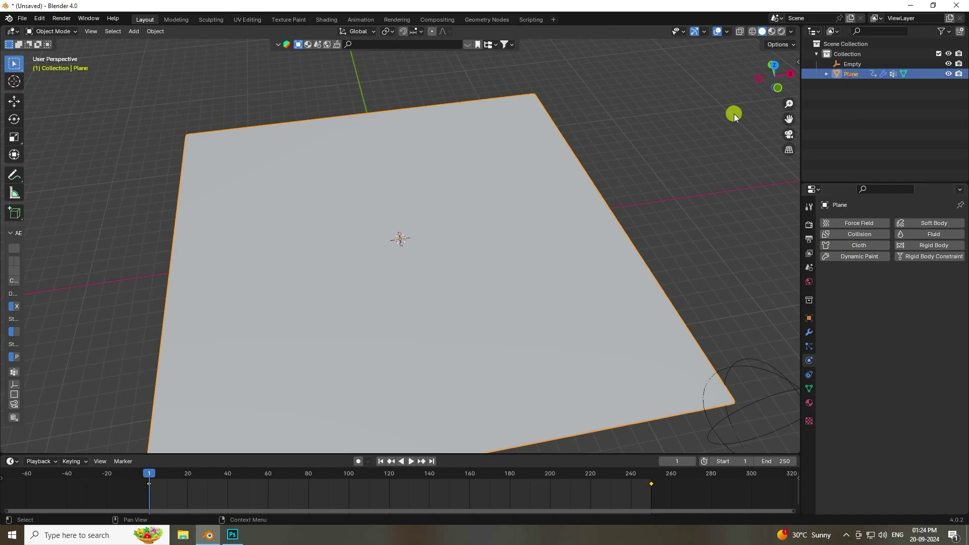
{"action": "left_click", "coordinate": [854, 247]}
- Set the cloth's vertex mass to 7 kg
{"action": "scroll", "coordinate": [848, 305], "scroll_direction": "down", "scroll_amount": 4}
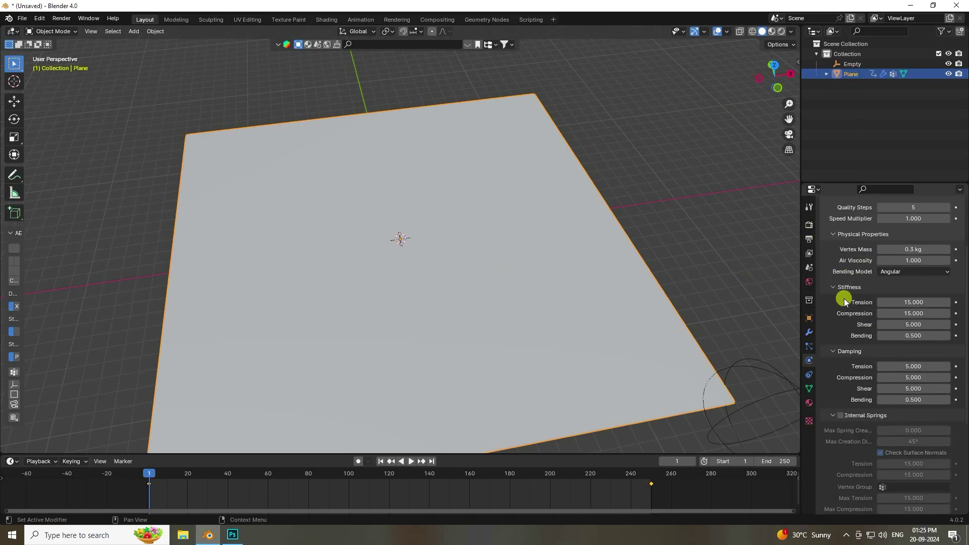
{"action": "scroll", "coordinate": [923, 309], "scroll_direction": "up", "scroll_amount": 2}
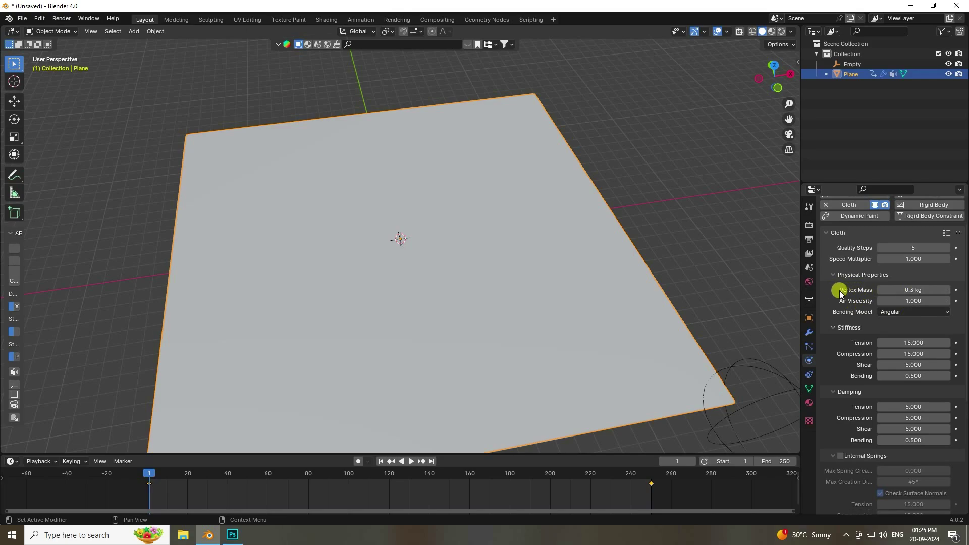
{"action": "left_click", "coordinate": [911, 288]}
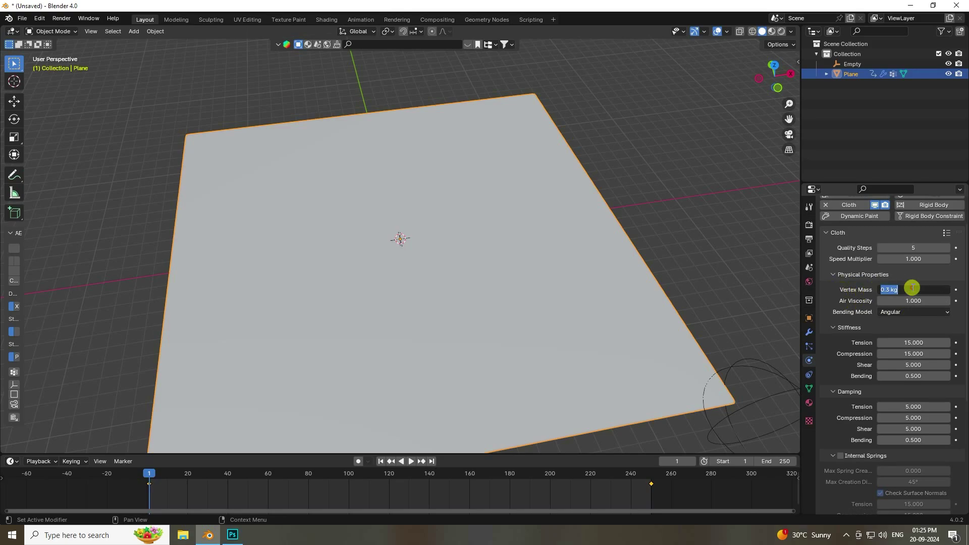
{"action": "key", "text": "Return"}
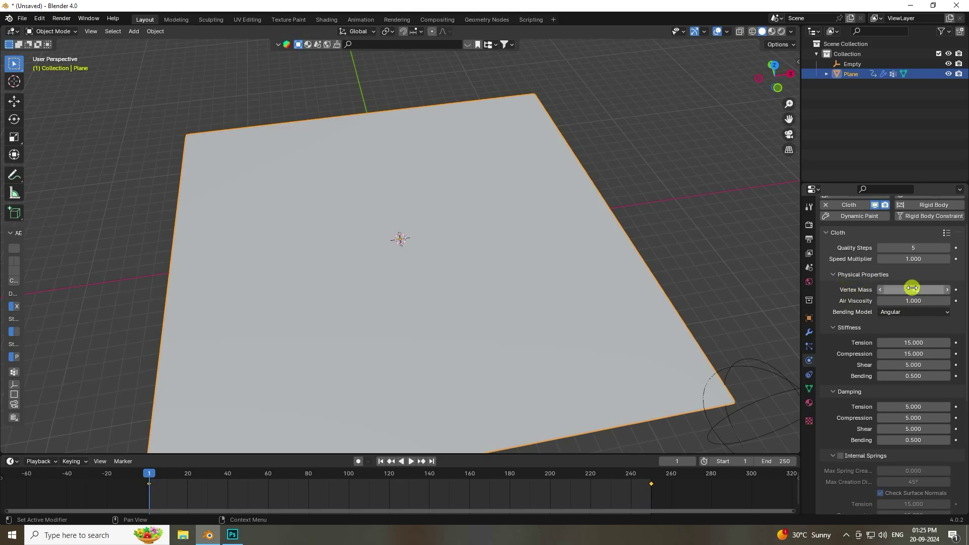
- Set cloth stiffness: tension, compression and shear 25, bending 20
{"action": "left_click", "coordinate": [917, 339]}
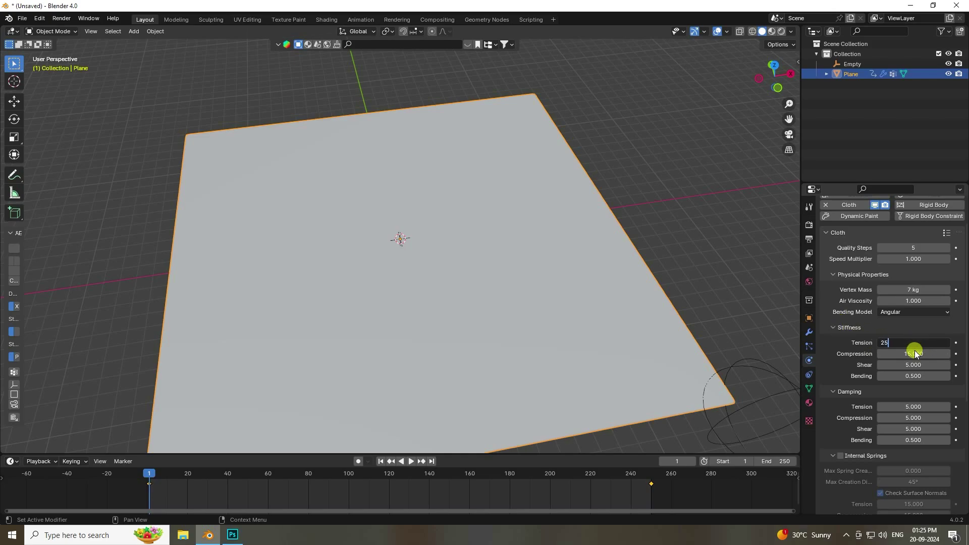
{"action": "left_click", "coordinate": [915, 353]}
{"action": "type", "text": "25"}
{"action": "left_click", "coordinate": [913, 365]}
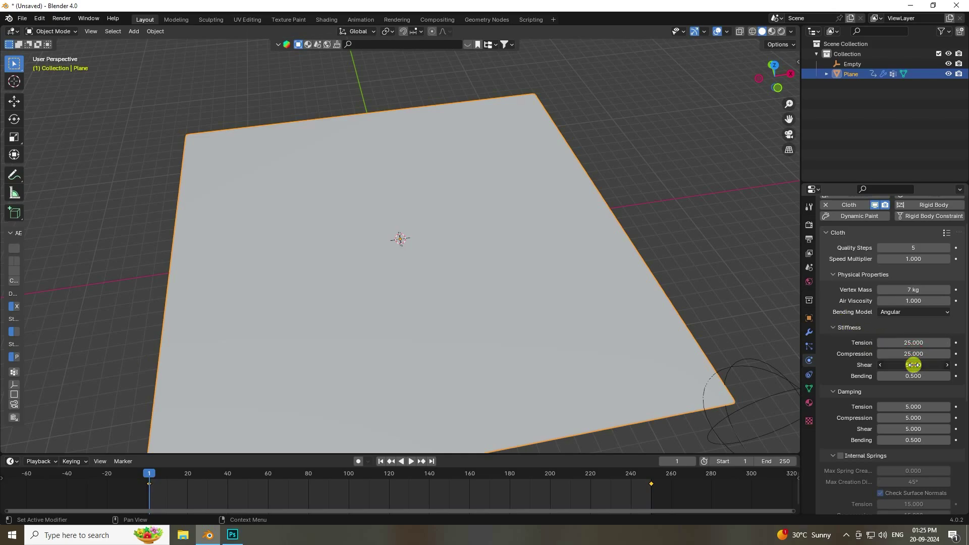
{"action": "left_click", "coordinate": [923, 377]}
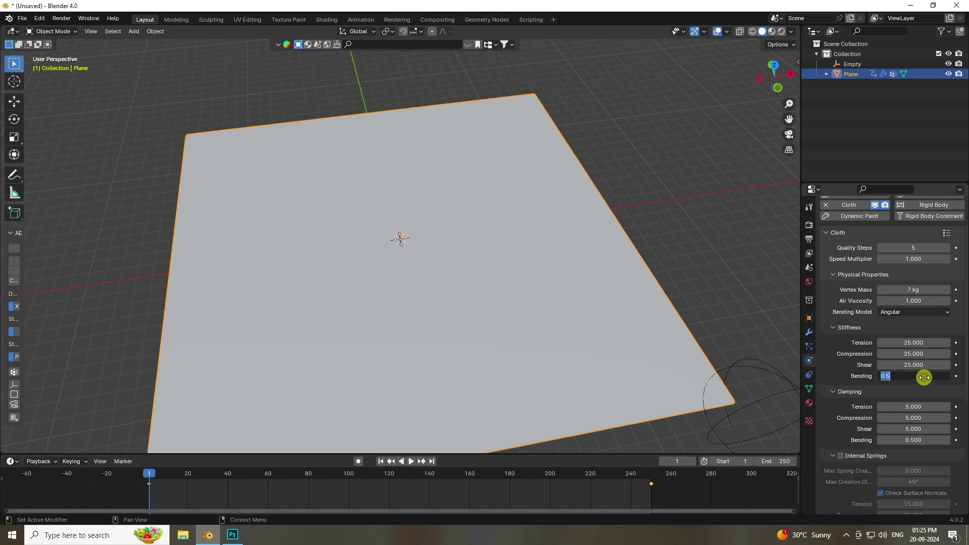
{"action": "type", "text": "20"}
{"action": "left_click", "coordinate": [908, 408]}
- Set cloth damping: tension, compression and shear 20, bending 2
{"action": "left_click_drag", "start_coordinate": [908, 408], "coordinate": [919, 409]}
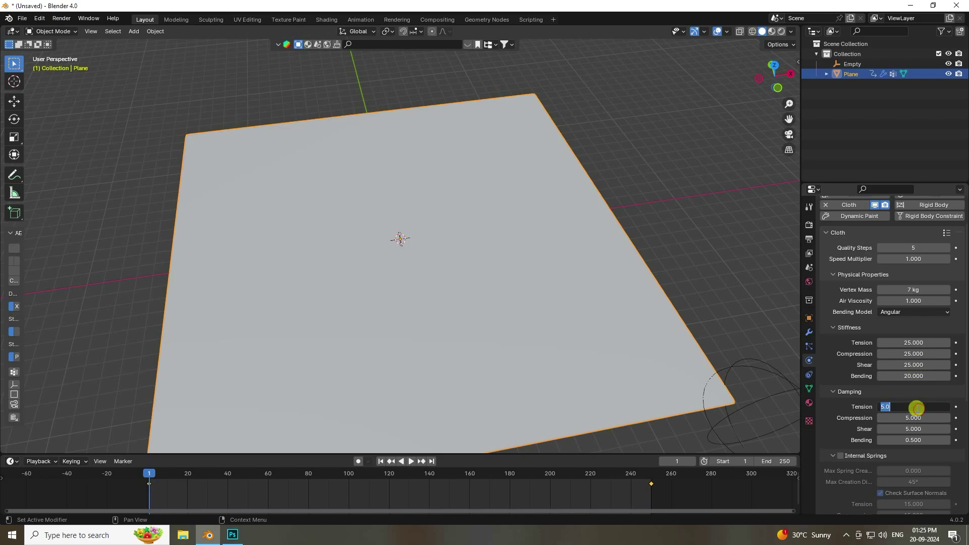
{"action": "type", "text": "20"}
{"action": "left_click", "coordinate": [913, 416]}
{"action": "type", "text": "20"}
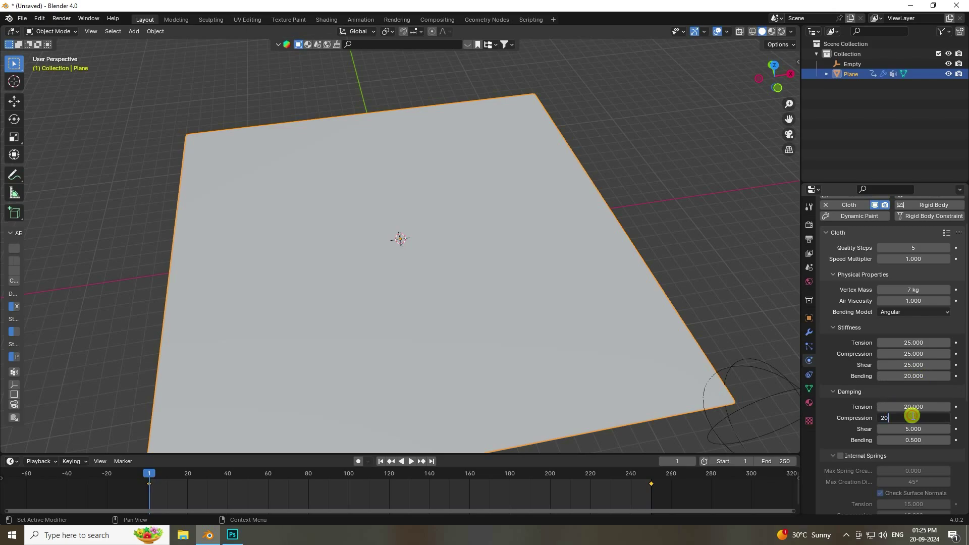
{"action": "left_click", "coordinate": [913, 429]}
{"action": "type", "text": "20"}
{"action": "left_click", "coordinate": [917, 439]}
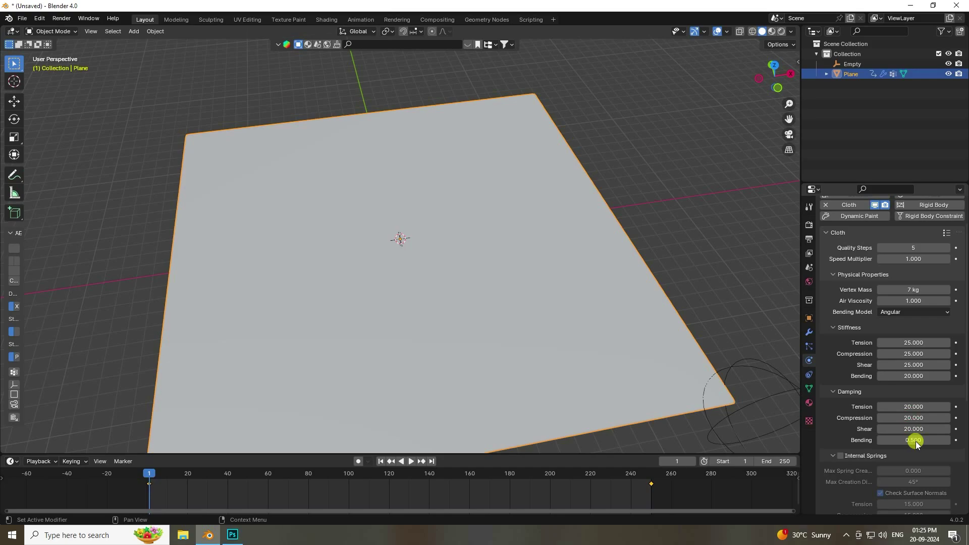
{"action": "key", "text": "Return"}
- Enable internal pressure with a pressure of 50
{"action": "scroll", "coordinate": [839, 421], "scroll_direction": "down", "scroll_amount": 8}
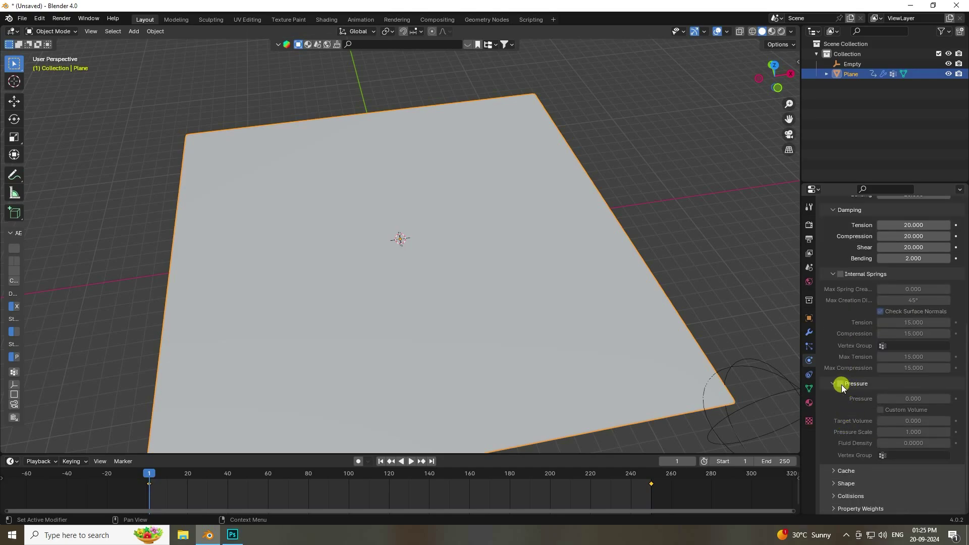
{"action": "left_click", "coordinate": [840, 384]}
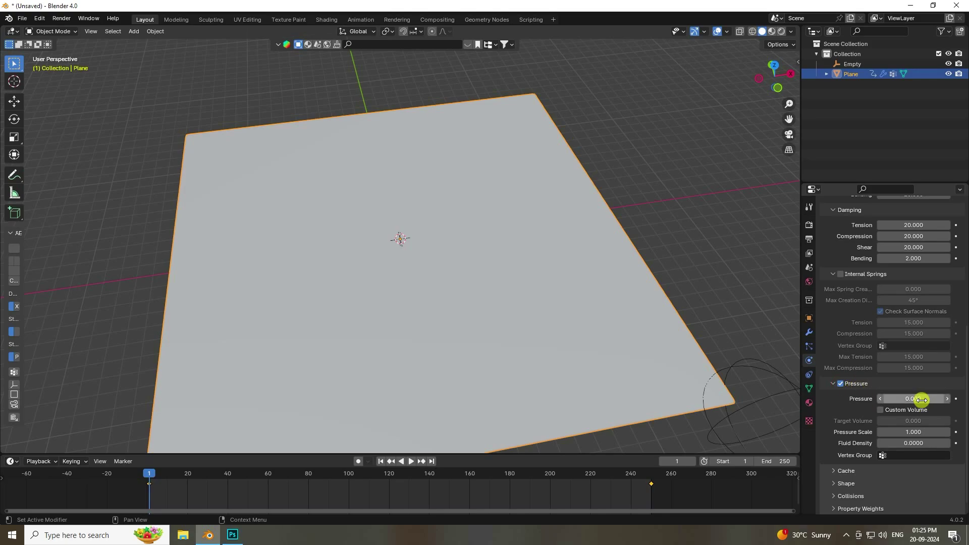
{"action": "left_click", "coordinate": [918, 398]}
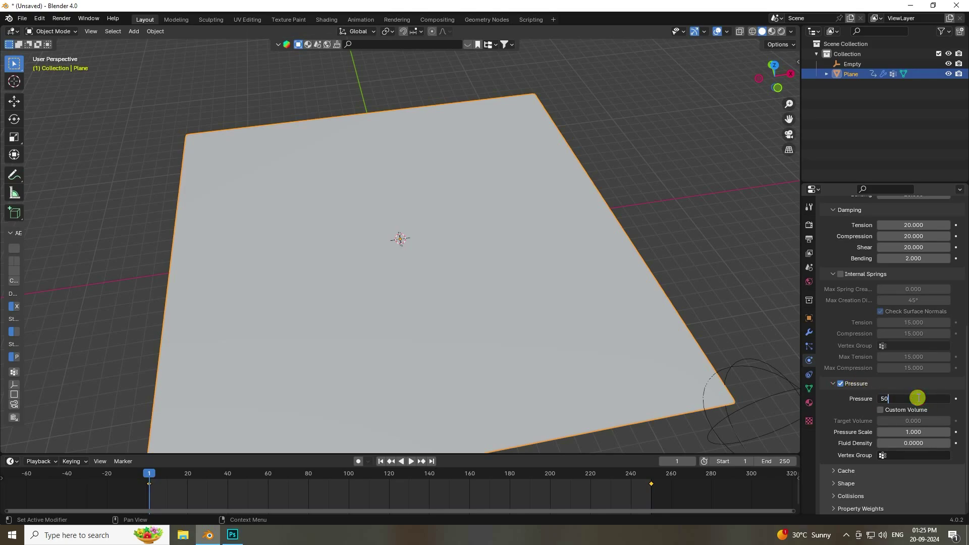
{"action": "key", "text": "Return"}
- In Shape, pin the cloth with vertex group Group and set shrinking to -0.4
{"action": "scroll", "coordinate": [852, 418], "scroll_direction": "down", "scroll_amount": 1}
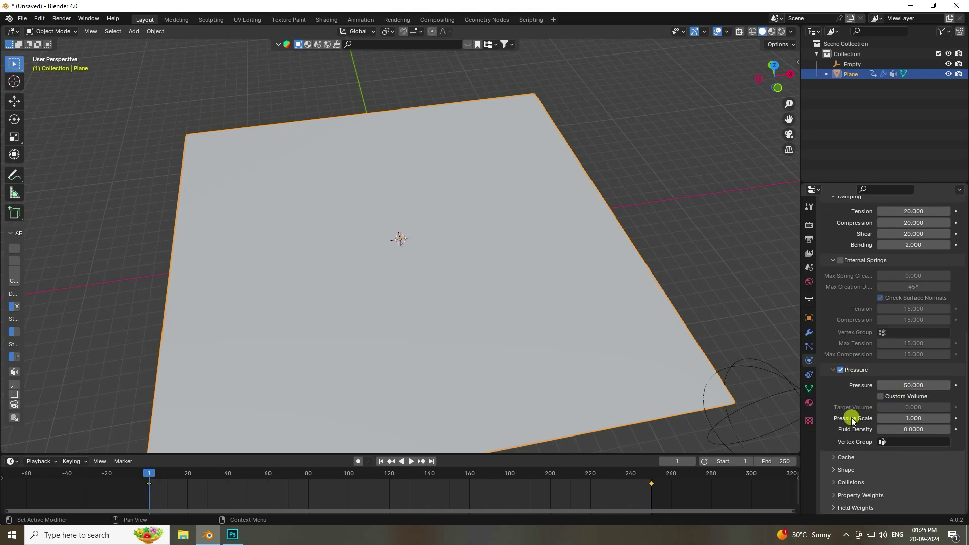
{"action": "left_click", "coordinate": [838, 470]}
{"action": "scroll", "coordinate": [827, 444], "scroll_direction": "down", "scroll_amount": 4}
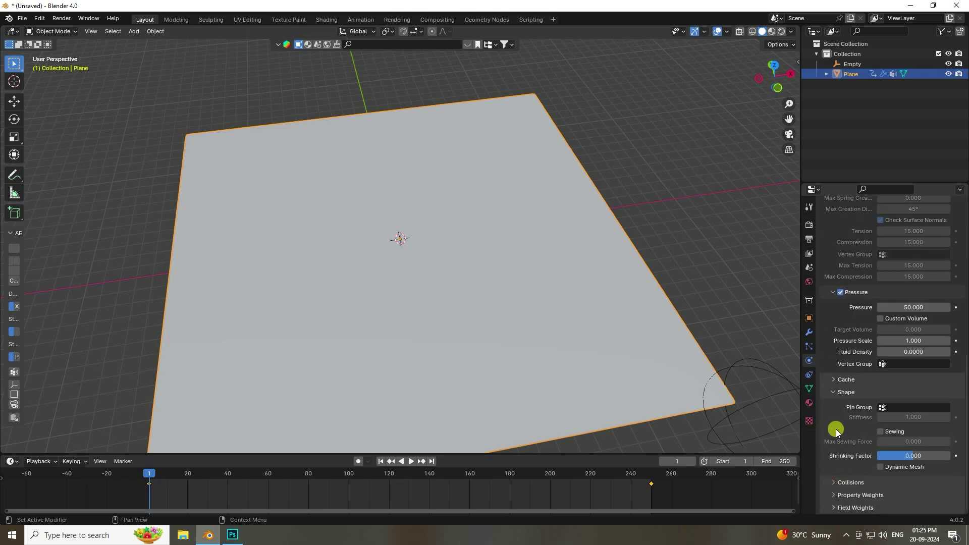
{"action": "left_click", "coordinate": [891, 406]}
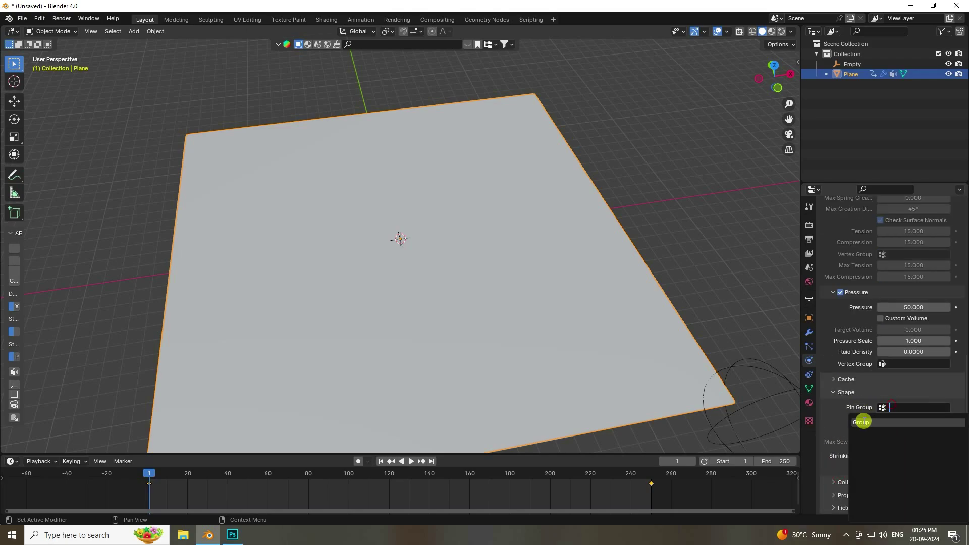
{"action": "left_click", "coordinate": [860, 423]}
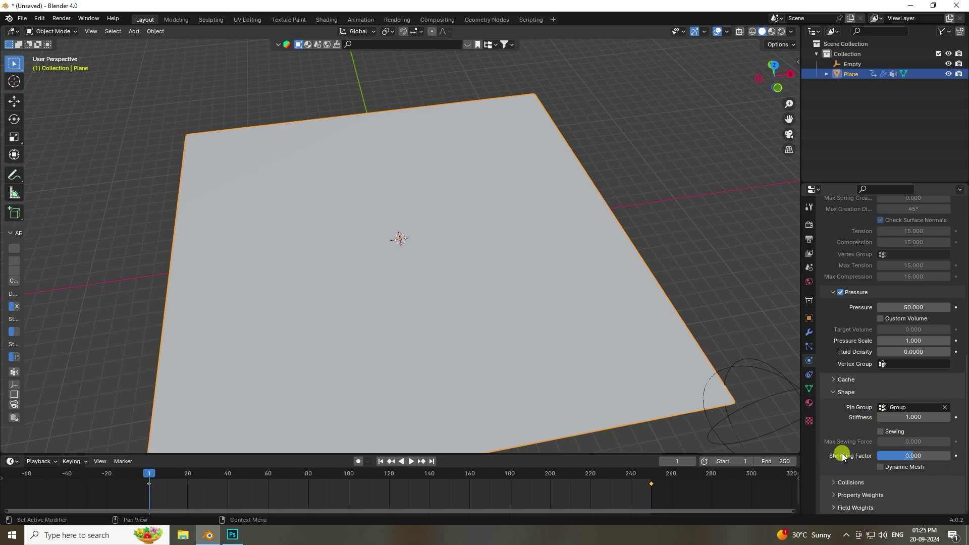
{"action": "left_click", "coordinate": [899, 457]}
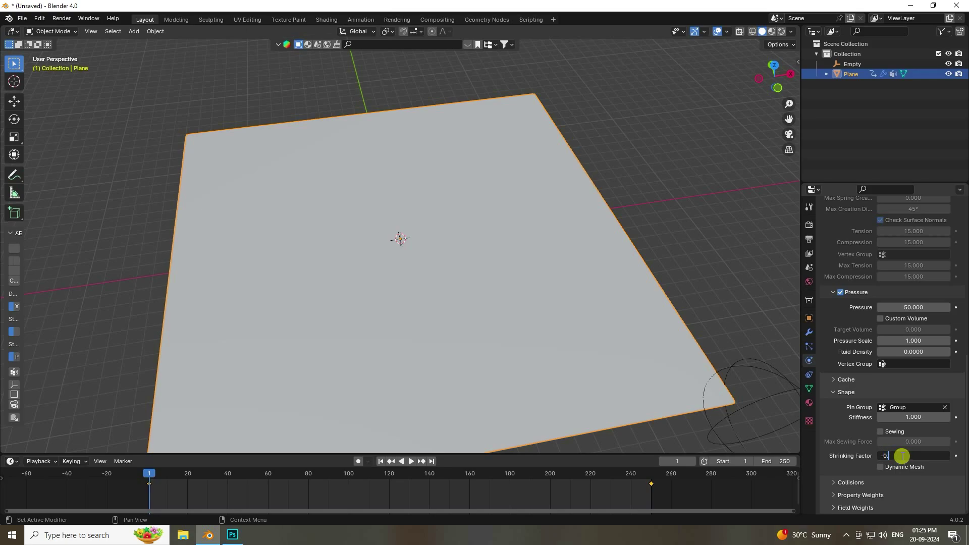
{"action": "key", "text": "Return"}
- Raise collision quality to 5 and enable self collisions
{"action": "left_click", "coordinate": [844, 481]}
{"action": "scroll", "coordinate": [848, 472], "scroll_direction": "down", "scroll_amount": 5}
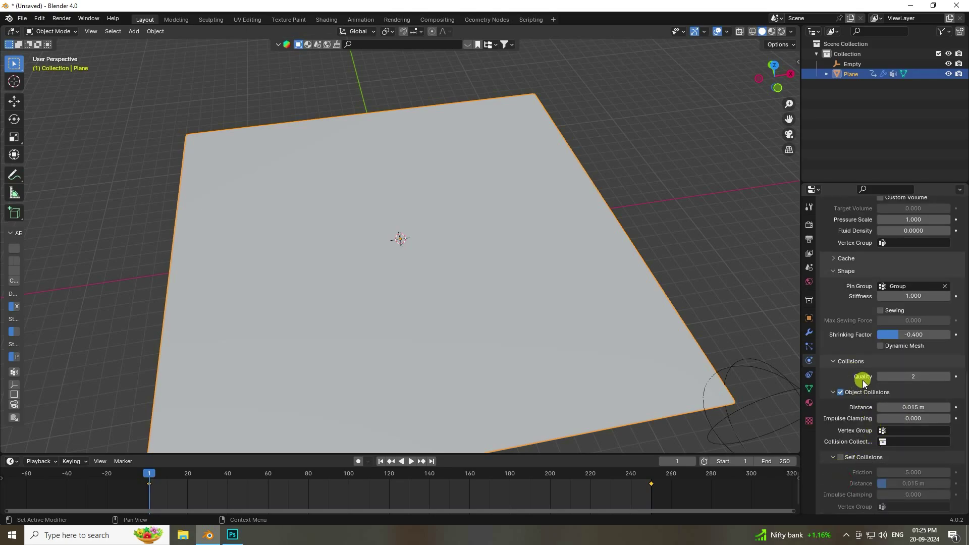
{"action": "left_click", "coordinate": [948, 377]}
{"action": "left_click", "coordinate": [948, 376]}
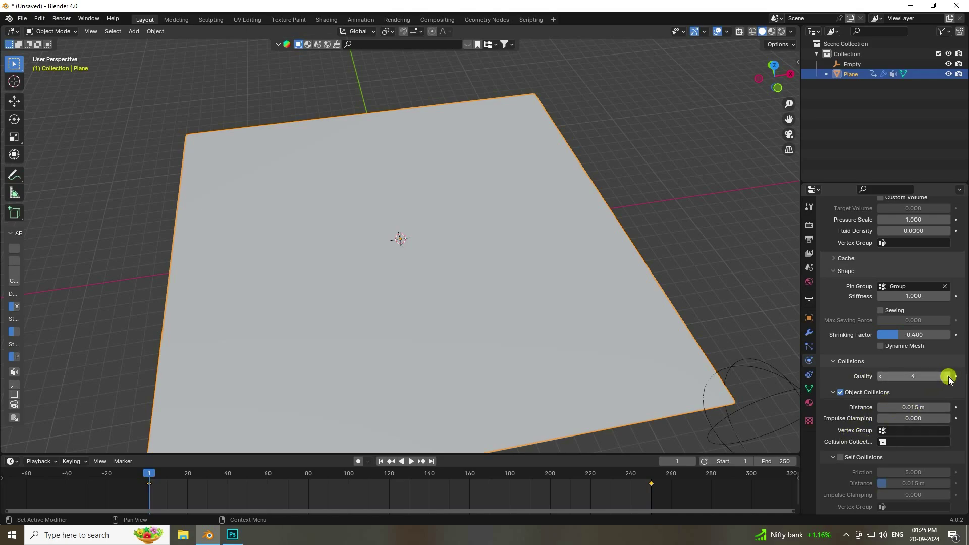
{"action": "left_click", "coordinate": [840, 457]}
- Set the Field Weights gravity to 0
{"action": "scroll", "coordinate": [842, 474], "scroll_direction": "down", "scroll_amount": 1}
{"action": "left_click", "coordinate": [840, 507]}
{"action": "middle_click_drag", "start_coordinate": [840, 508], "coordinate": [837, 370]}
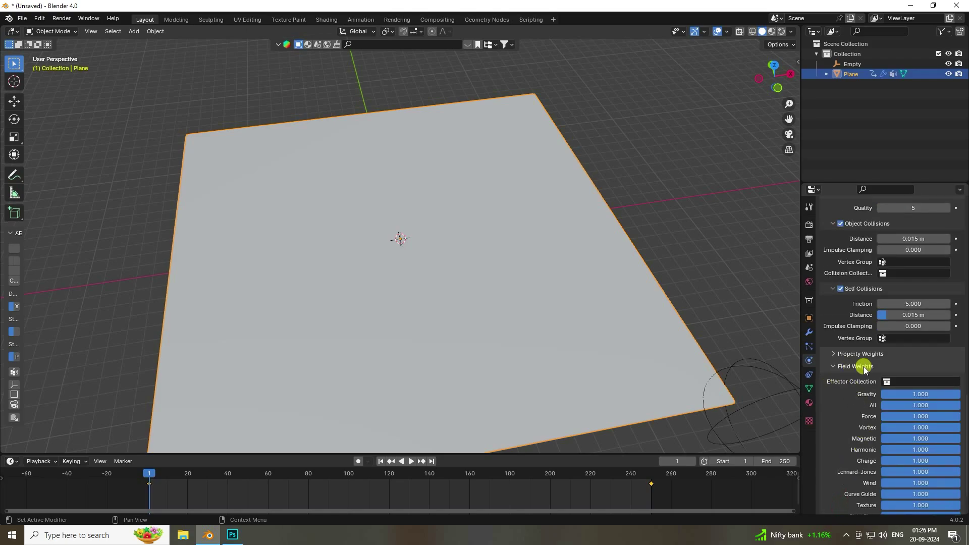
{"action": "left_click", "coordinate": [910, 394]}
{"action": "type", "text": "0"}
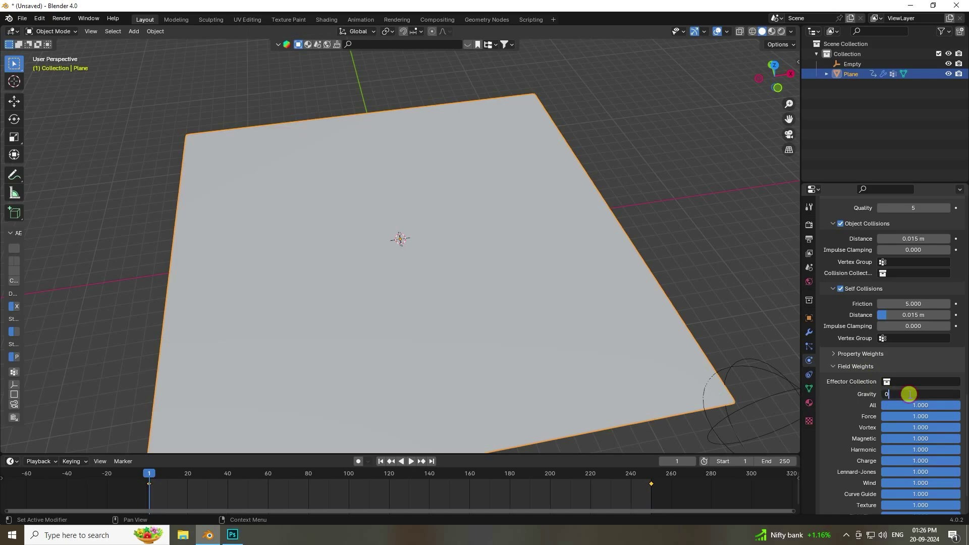
{"action": "key", "text": "Return"}
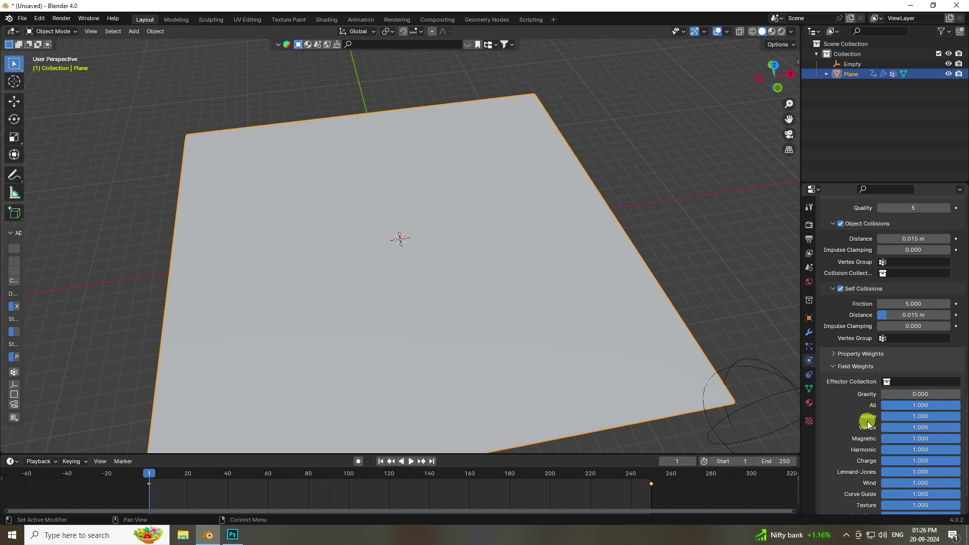
{"action": "left_click", "coordinate": [809, 332]}
- Add a second Subdivision Surface modifier after Cloth with render level 1
{"action": "left_click", "coordinate": [827, 298]}
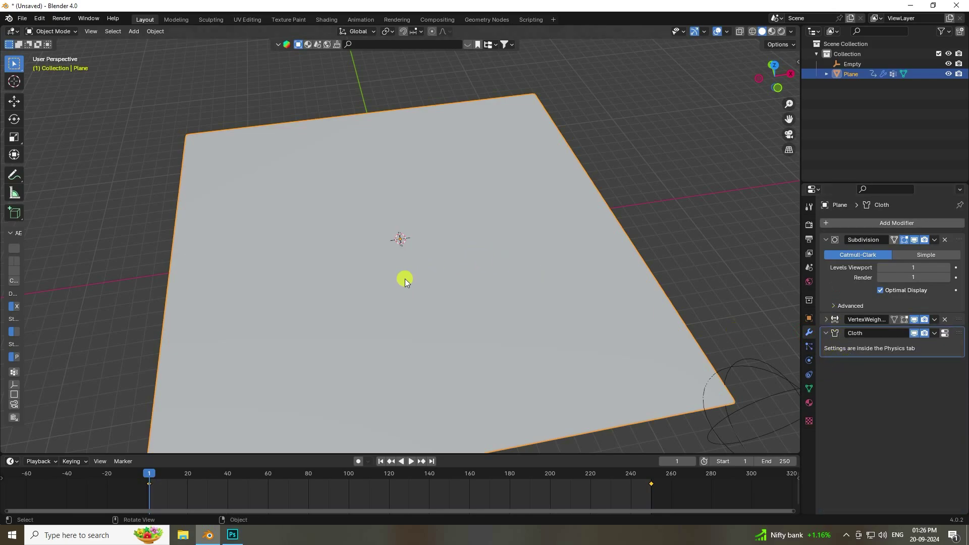
{"action": "scroll", "coordinate": [405, 278], "scroll_direction": "up", "scroll_amount": 1}
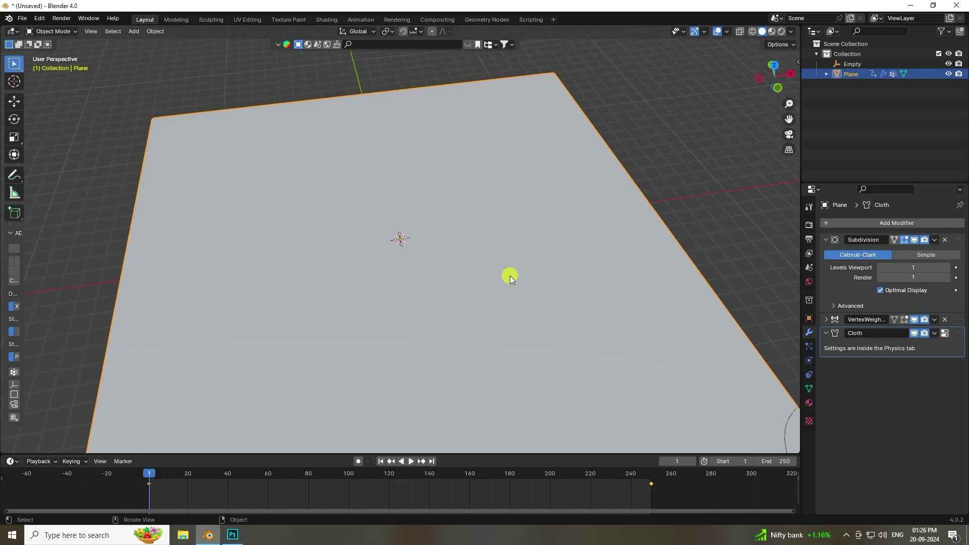
{"action": "left_click", "coordinate": [854, 223]}
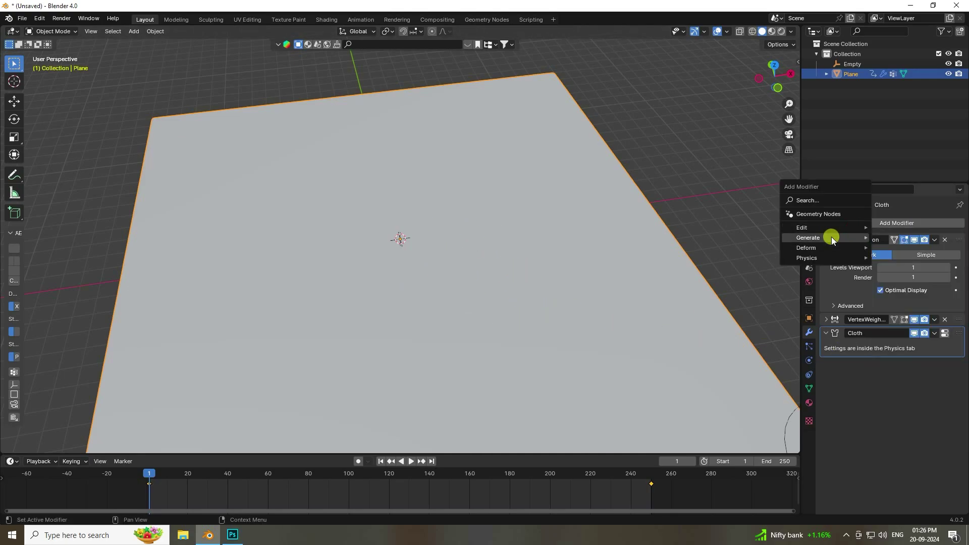
{"action": "mouse_move", "coordinate": [831, 240]}
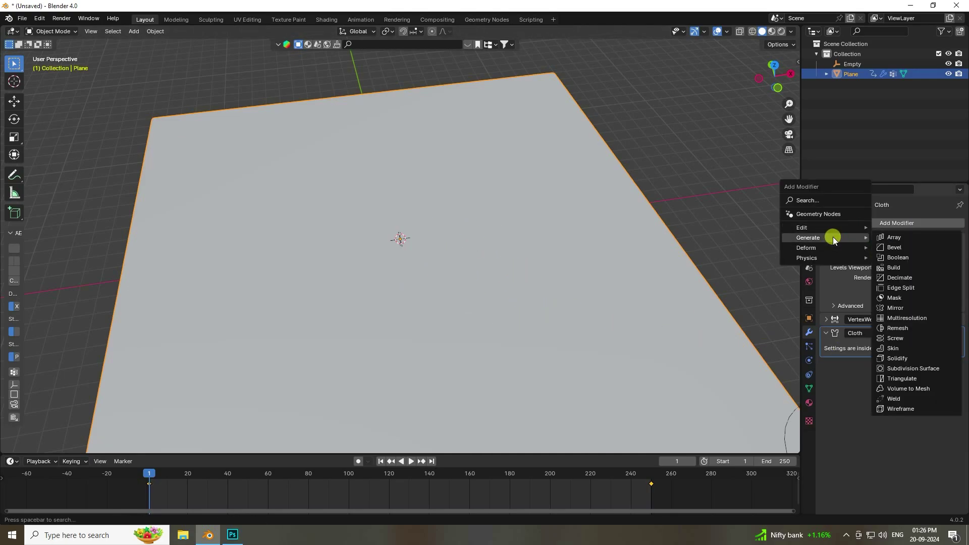
{"action": "left_click", "coordinate": [922, 369]}
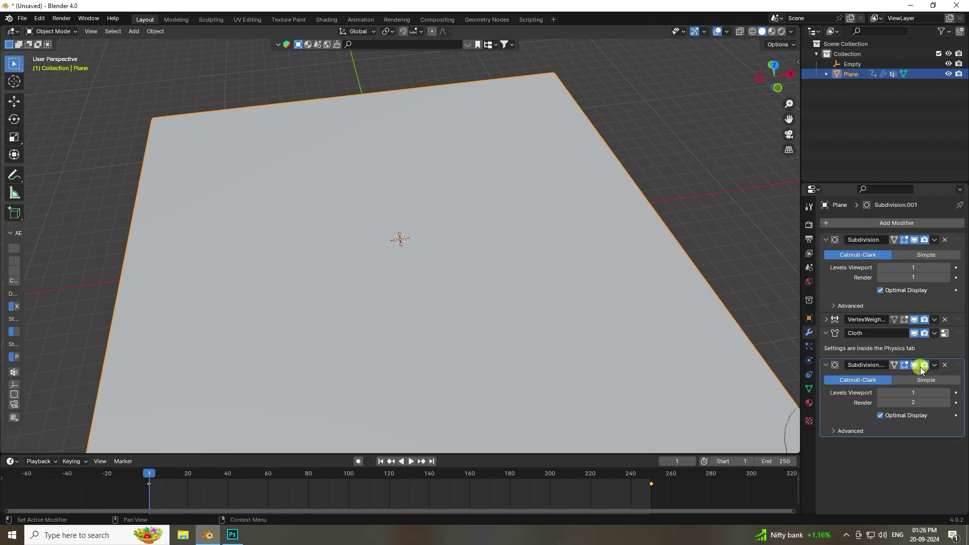
{"action": "left_click", "coordinate": [881, 403]}
{"action": "left_click", "coordinate": [826, 239]}
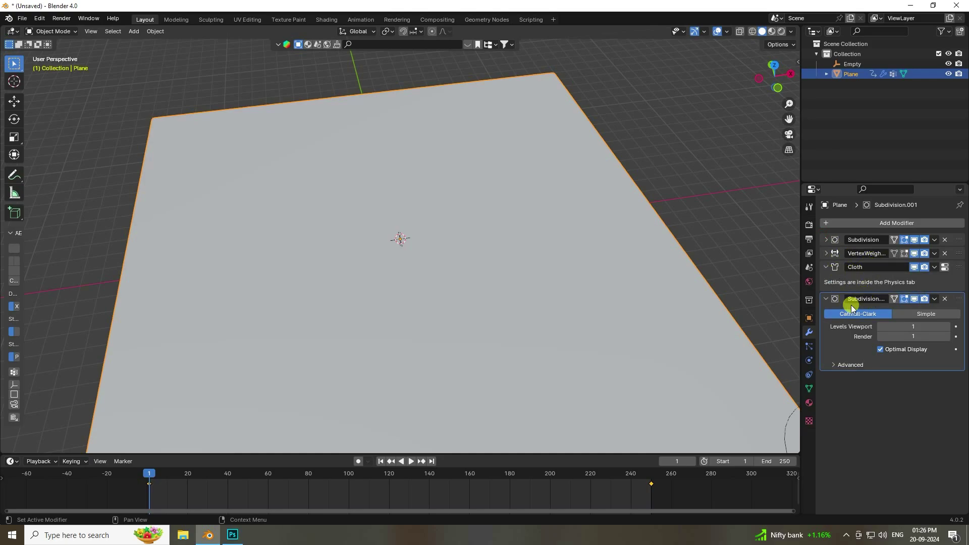
{"action": "left_click", "coordinate": [809, 361]}
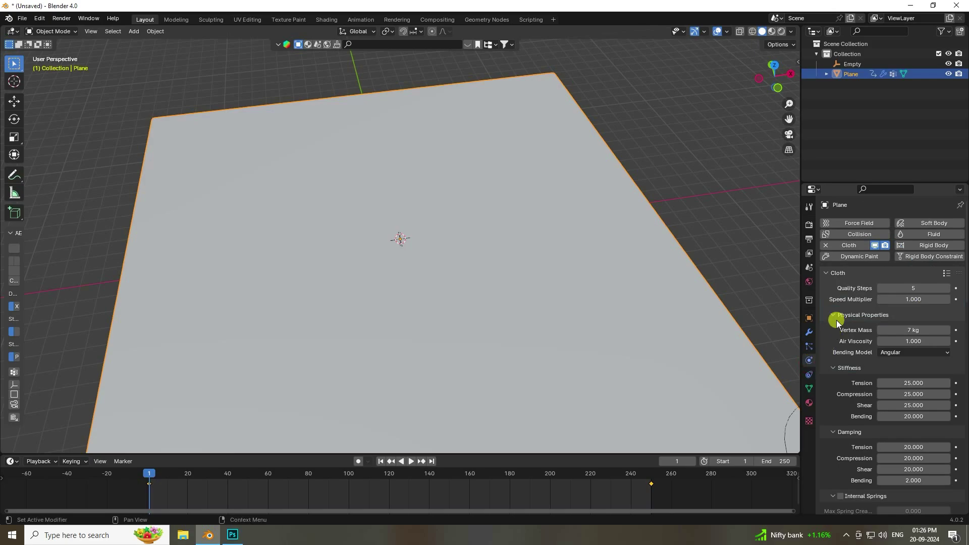
- Bake the cloth simulation cache for frames 1–250 and play it back
{"action": "scroll", "coordinate": [844, 321], "scroll_direction": "down", "scroll_amount": 10}
{"action": "scroll", "coordinate": [847, 323], "scroll_direction": "down", "scroll_amount": 10}
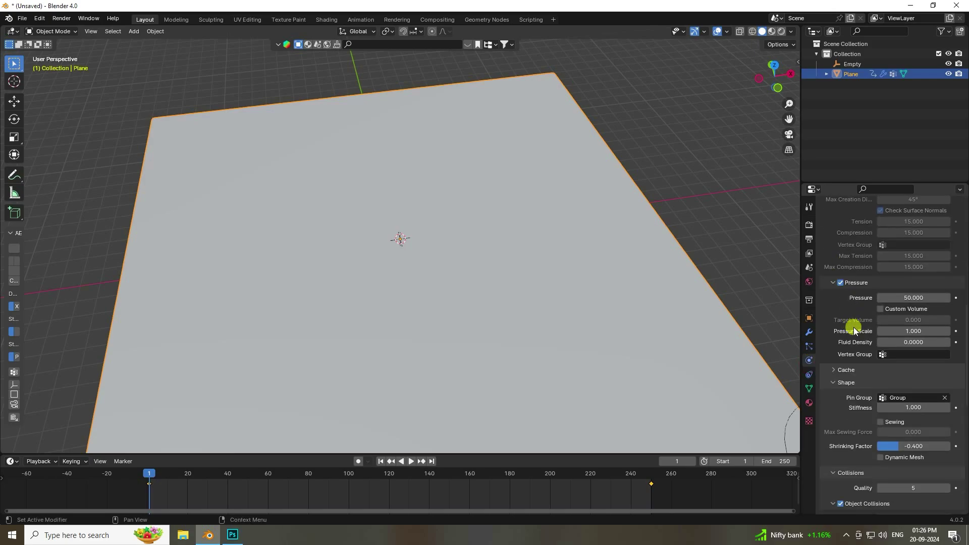
{"action": "left_click", "coordinate": [835, 289]}
{"action": "left_click", "coordinate": [892, 406]}
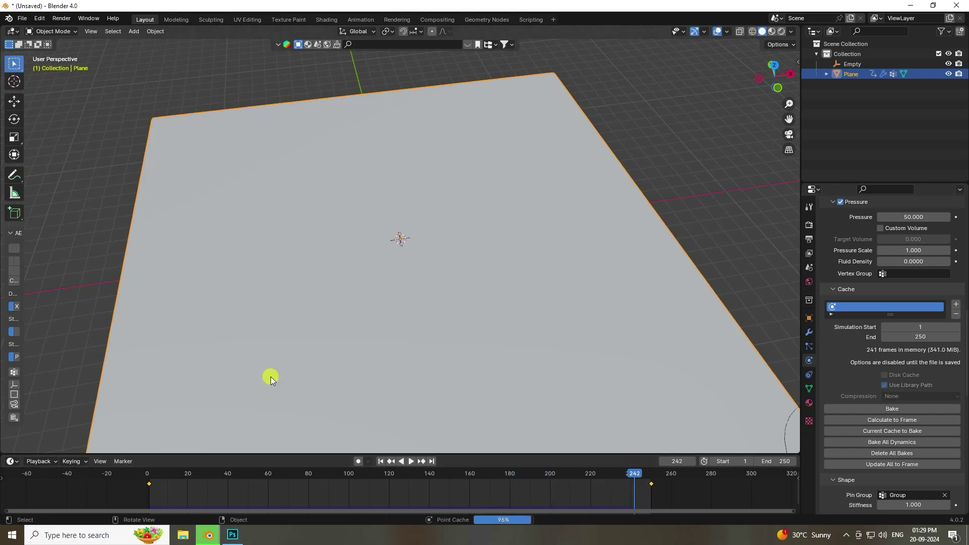
{"action": "middle_click_drag", "start_coordinate": [346, 293], "coordinate": [504, 234]}
{"action": "scroll", "coordinate": [504, 234], "scroll_direction": "up", "scroll_amount": 2}
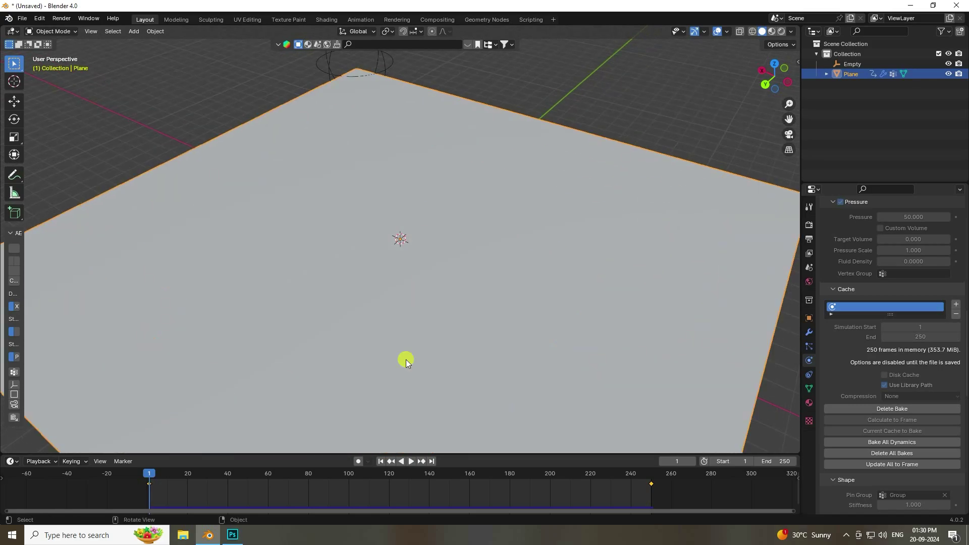
{"action": "left_click", "coordinate": [411, 461]}
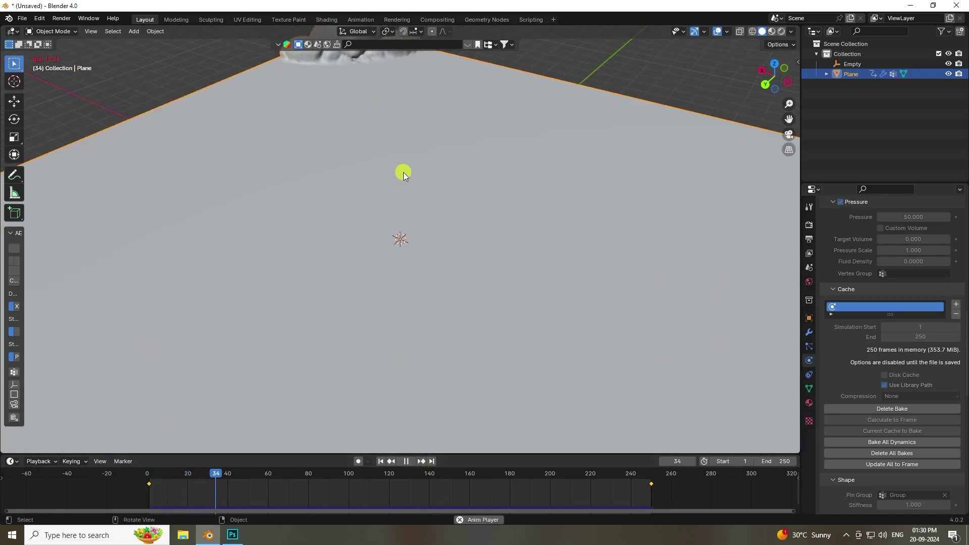
- Apply Shade Smooth to the inflating quilted cloth plane
{"action": "middle_click_drag", "start_coordinate": [413, 190], "coordinate": [442, 286], "text": "shift"}
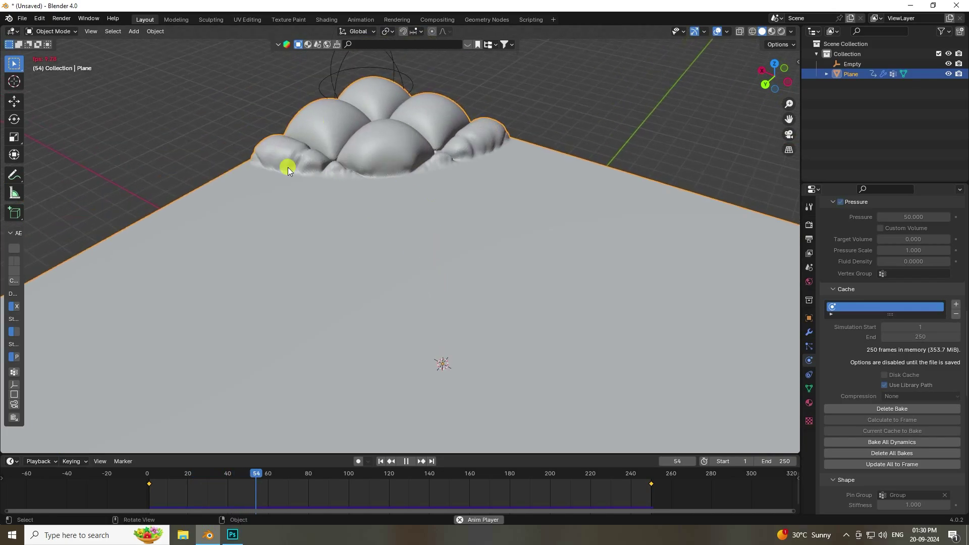
{"action": "middle_click_drag", "start_coordinate": [419, 161], "coordinate": [415, 173], "text": "shift"}
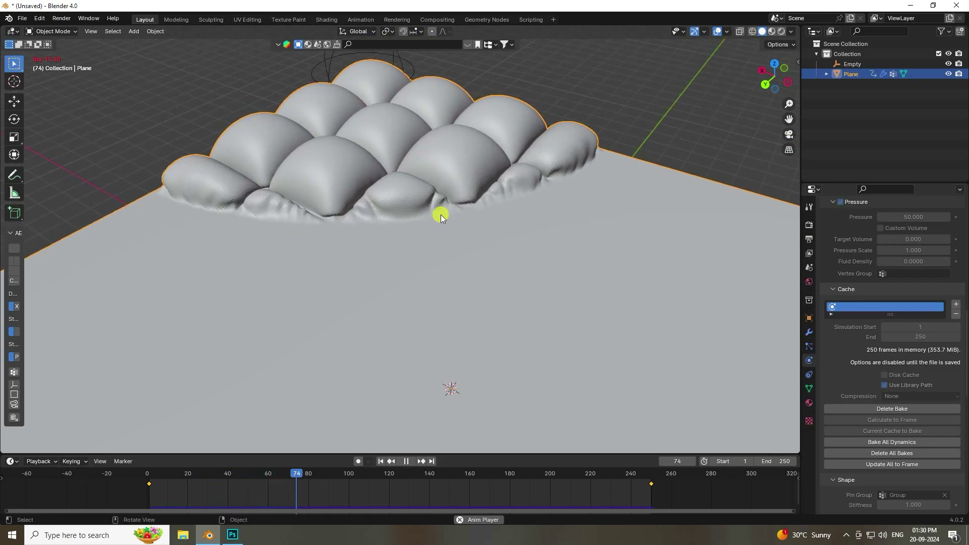
{"action": "right_click", "coordinate": [414, 204]}
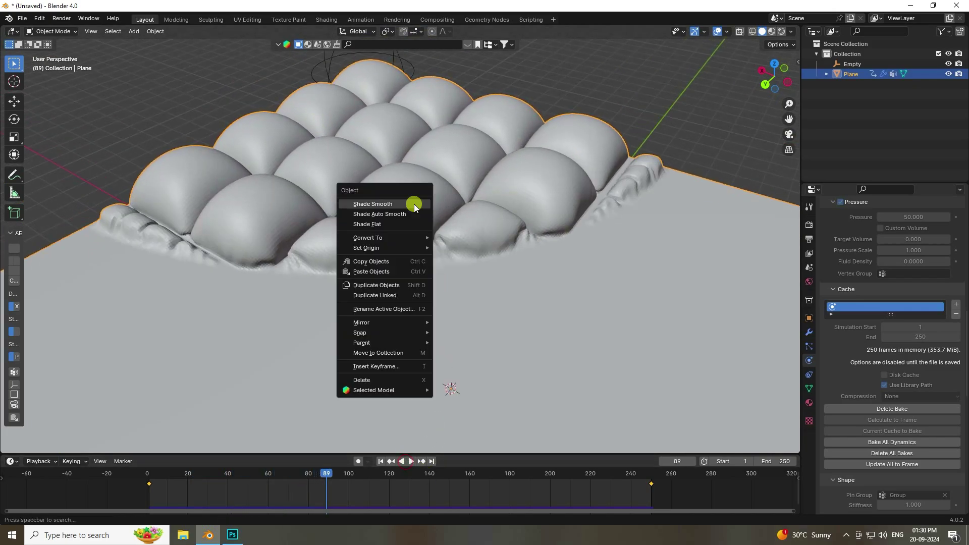
{"action": "left_click", "coordinate": [404, 204]}
{"action": "scroll", "coordinate": [404, 203], "scroll_direction": "down", "scroll_amount": 4}
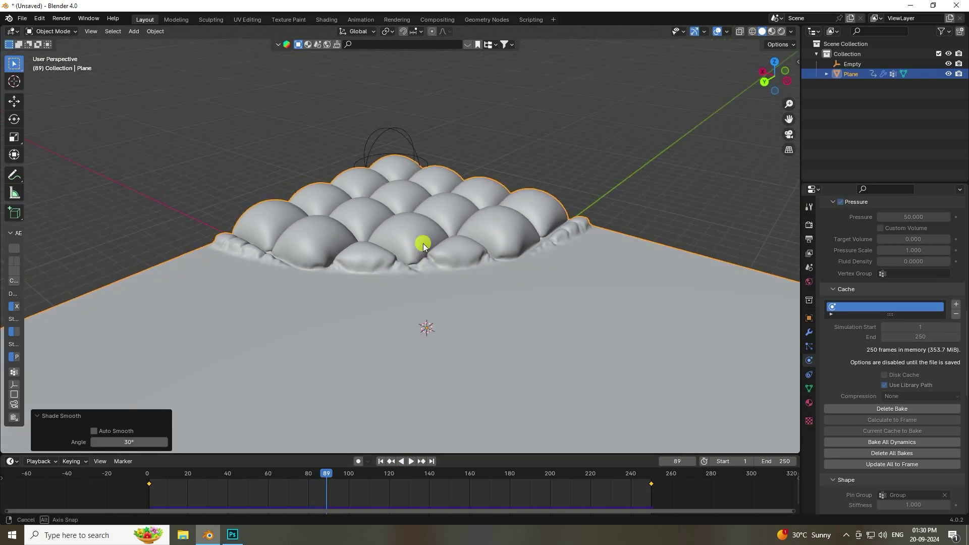
- Replay the cloth simulation, stop at frame 190, and bring up the BlenderKit asset search
{"action": "left_click", "coordinate": [412, 461]}
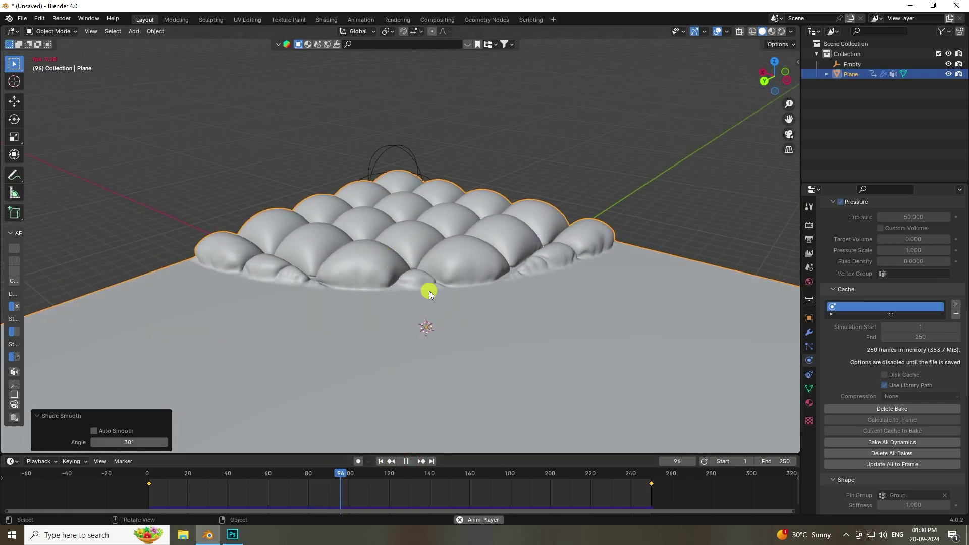
{"action": "mouse_move", "coordinate": [425, 222]}
{"action": "middle_mouse_down", "text": "shift"}
{"action": "mouse_move", "coordinate": [425, 203]}
{"action": "mouse_move", "coordinate": [437, 208]}
{"action": "middle_mouse_up", "text": "shift"}
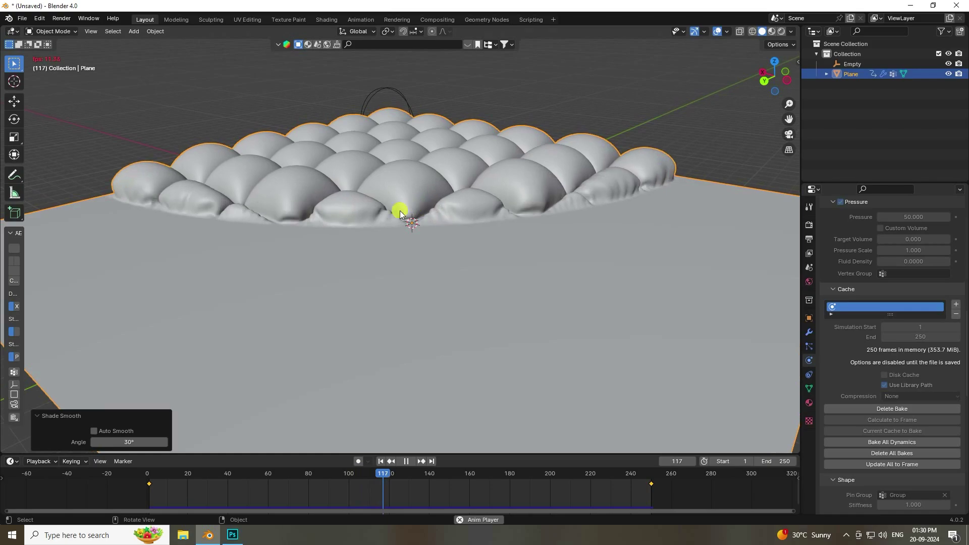
{"action": "scroll", "coordinate": [393, 183], "scroll_direction": "up", "scroll_amount": 1}
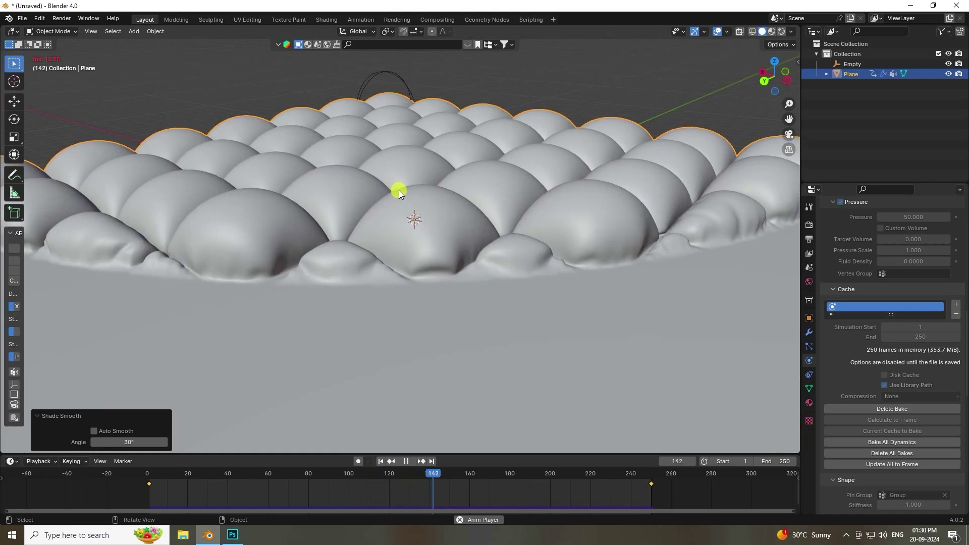
{"action": "scroll", "coordinate": [399, 191], "scroll_direction": "up", "scroll_amount": 2}
{"action": "scroll", "coordinate": [374, 269], "scroll_direction": "down", "scroll_amount": 2}
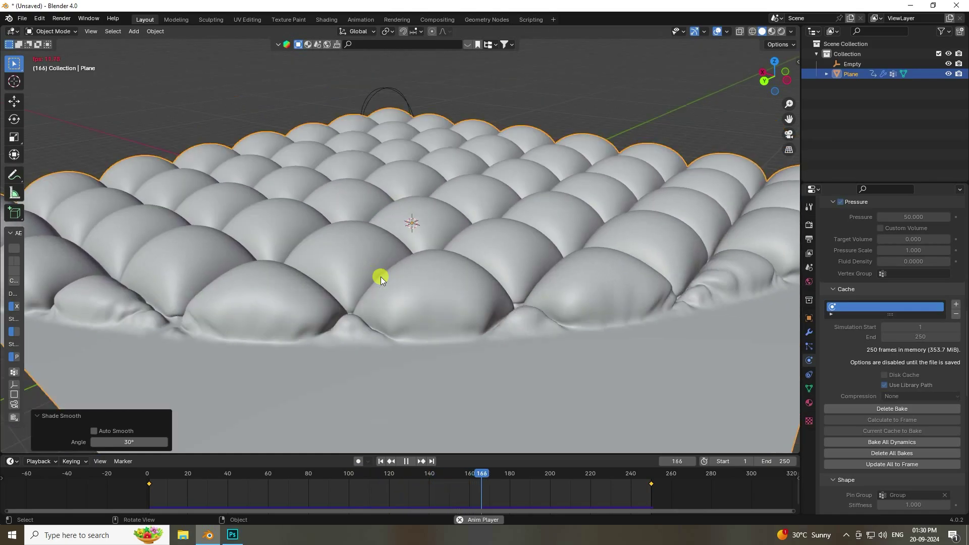
{"action": "left_click", "coordinate": [406, 462]}
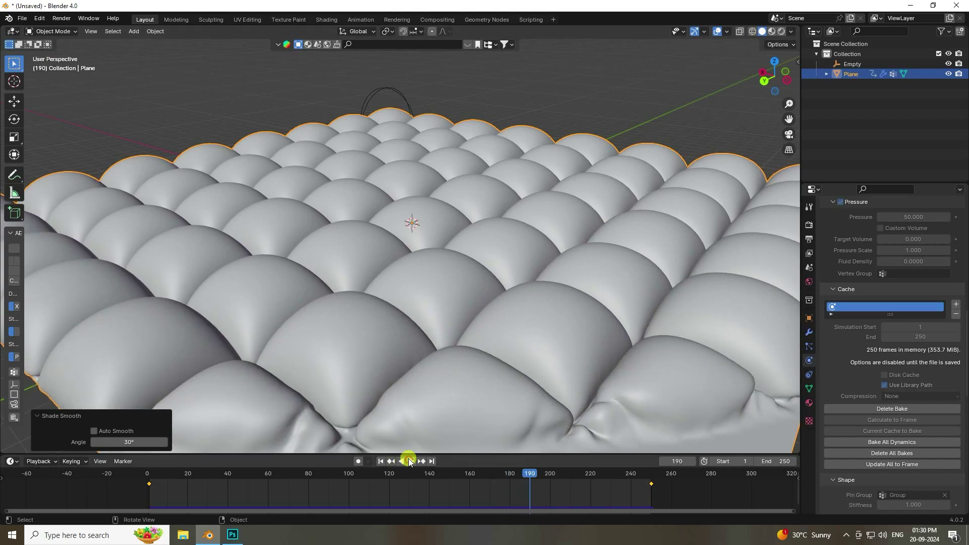
{"action": "left_click", "coordinate": [308, 45]}
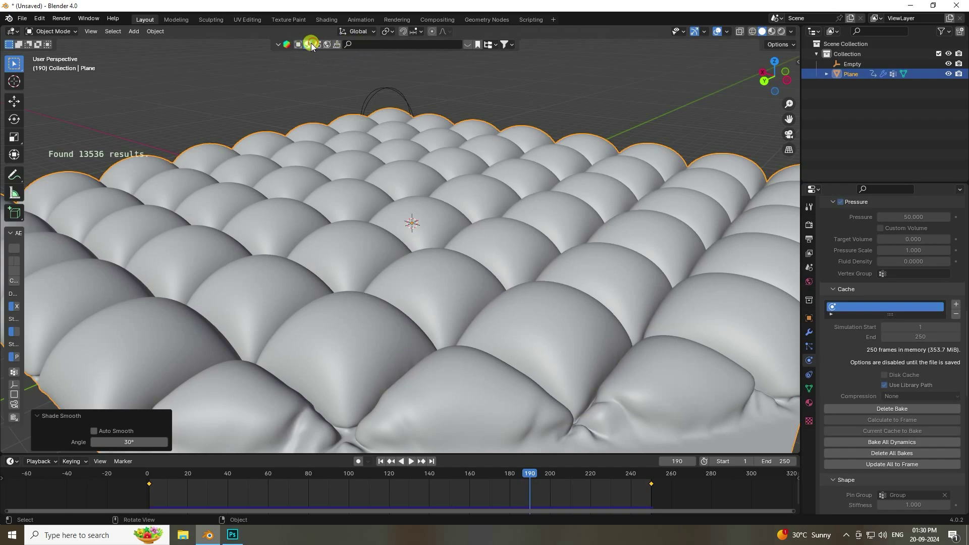
- Search BlenderKit for 'lines fabric' and apply Geometric lines fabric to the plane
{"action": "left_click", "coordinate": [364, 44]}
{"action": "type", "text": "lines fabric"}
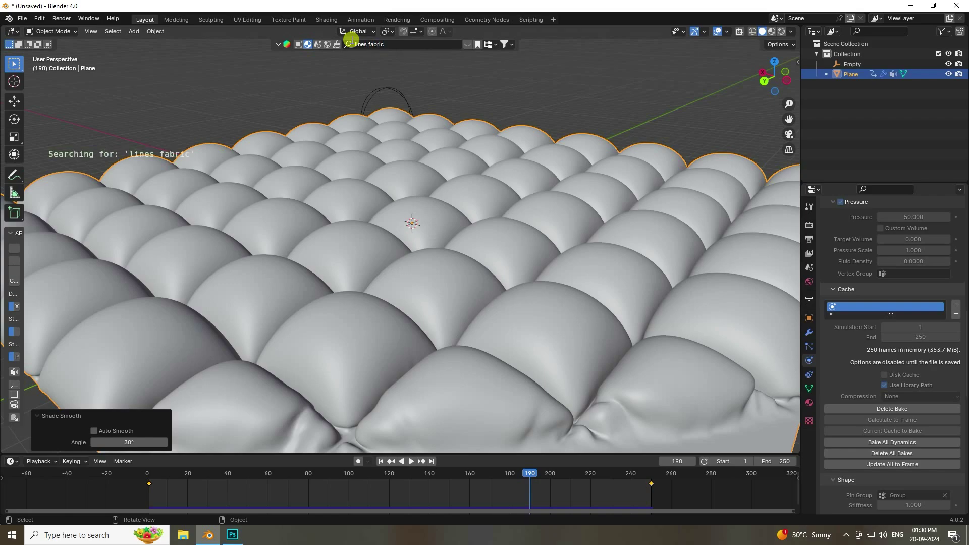
{"action": "mouse_move", "coordinate": [137, 126]}
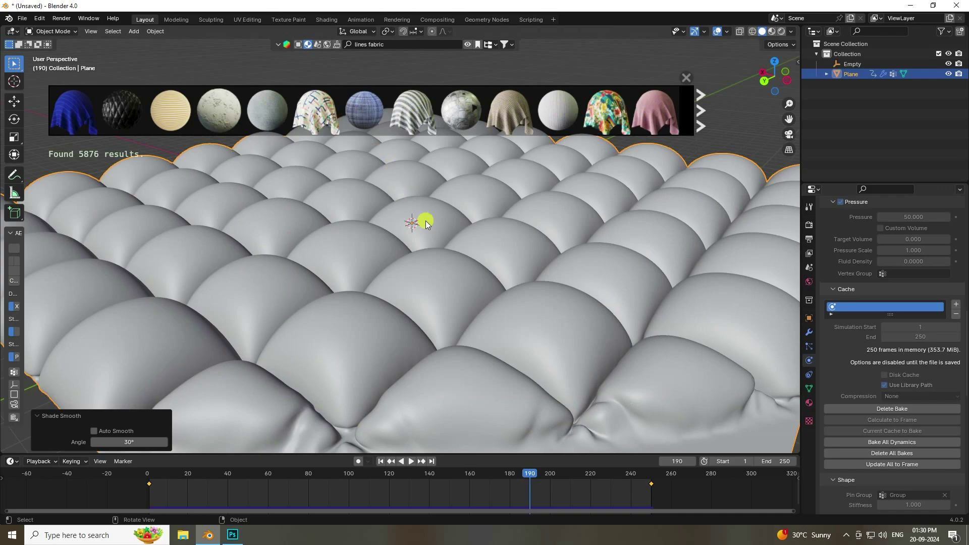
{"action": "left_click", "coordinate": [402, 225]}
{"action": "mouse_move", "coordinate": [320, 115]}
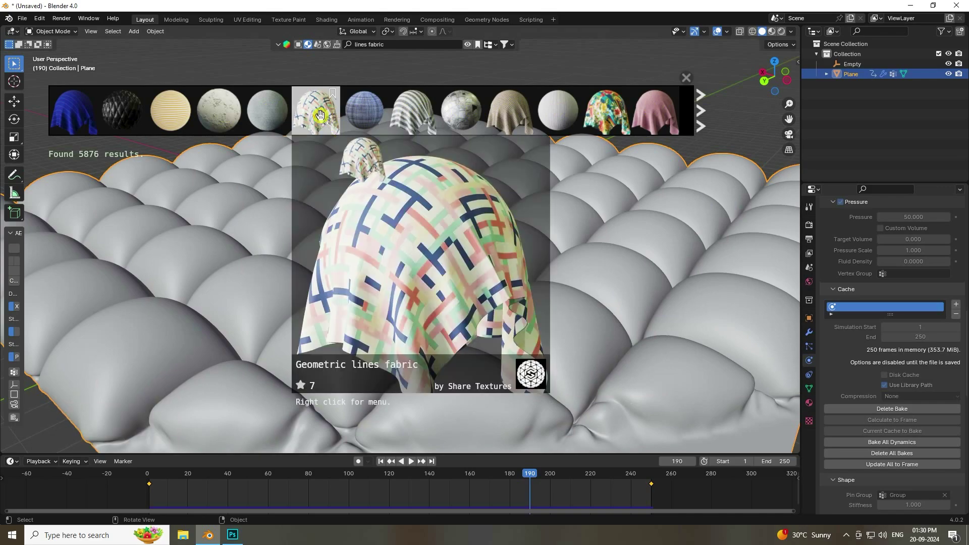
{"action": "left_click_drag", "start_coordinate": [283, 195], "coordinate": [271, 195]}
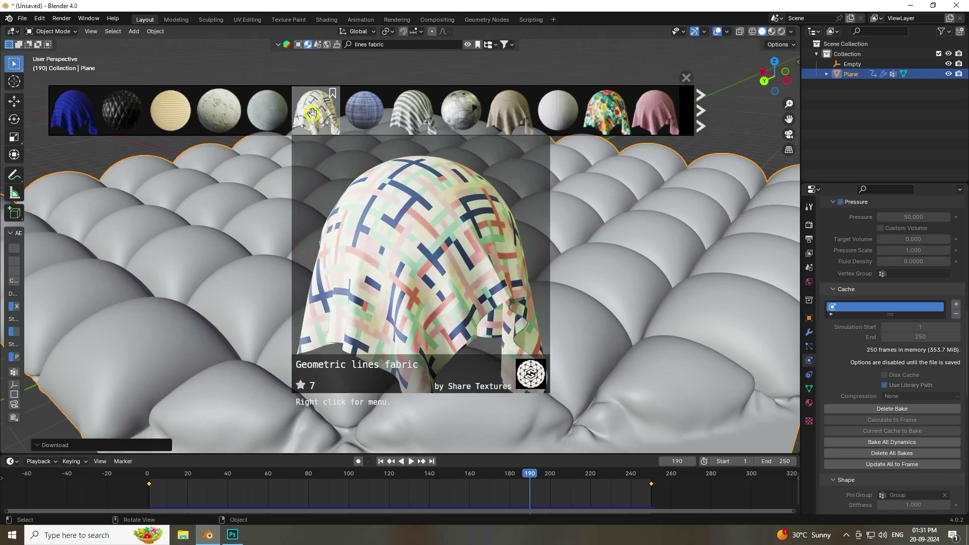
- Close the search results and view the fabric in Material Preview and the Shading workspace
{"action": "left_click", "coordinate": [686, 77]}
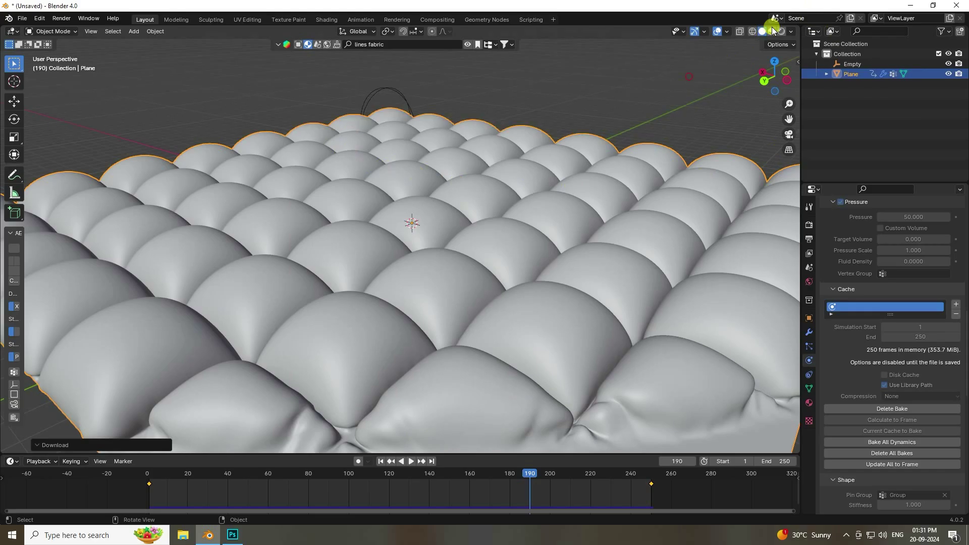
{"action": "left_click", "coordinate": [773, 33]}
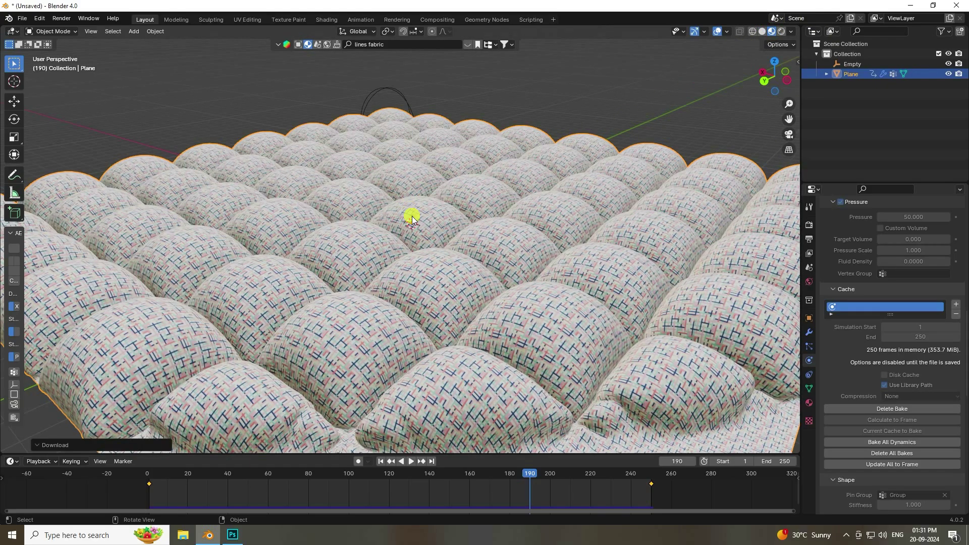
{"action": "scroll", "coordinate": [416, 231], "scroll_direction": "up", "scroll_amount": 3}
{"action": "scroll", "coordinate": [417, 231], "scroll_direction": "down", "scroll_amount": 8}
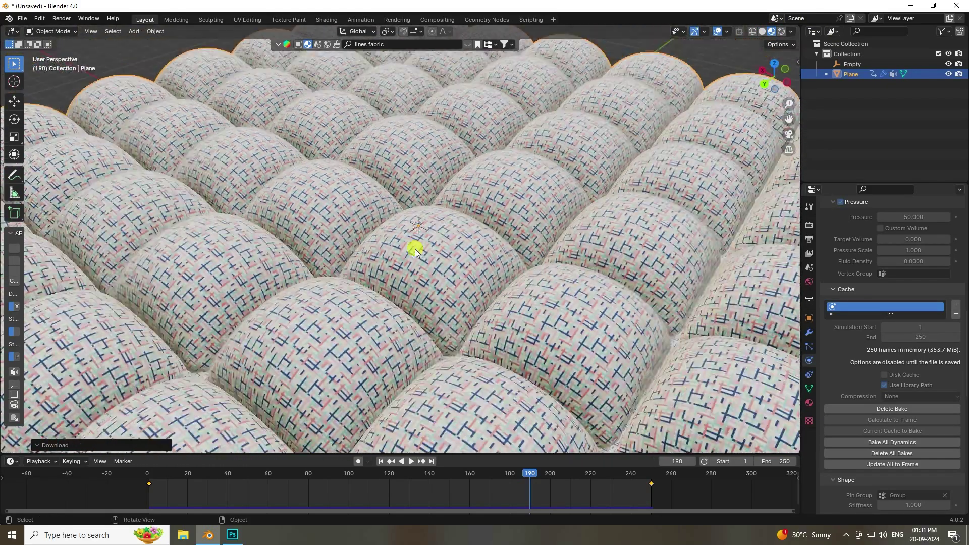
{"action": "scroll", "coordinate": [415, 250], "scroll_direction": "up", "scroll_amount": 4}
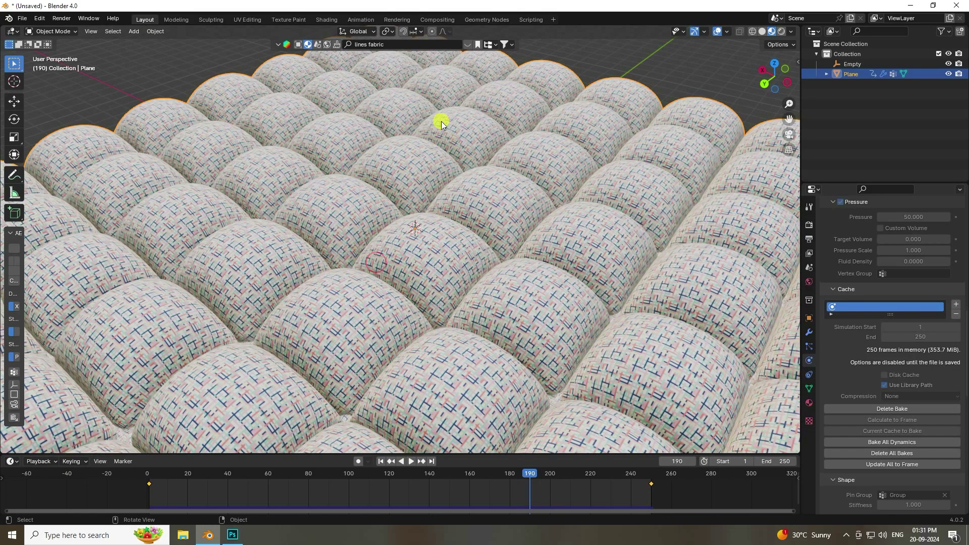
{"action": "left_click", "coordinate": [327, 20]}
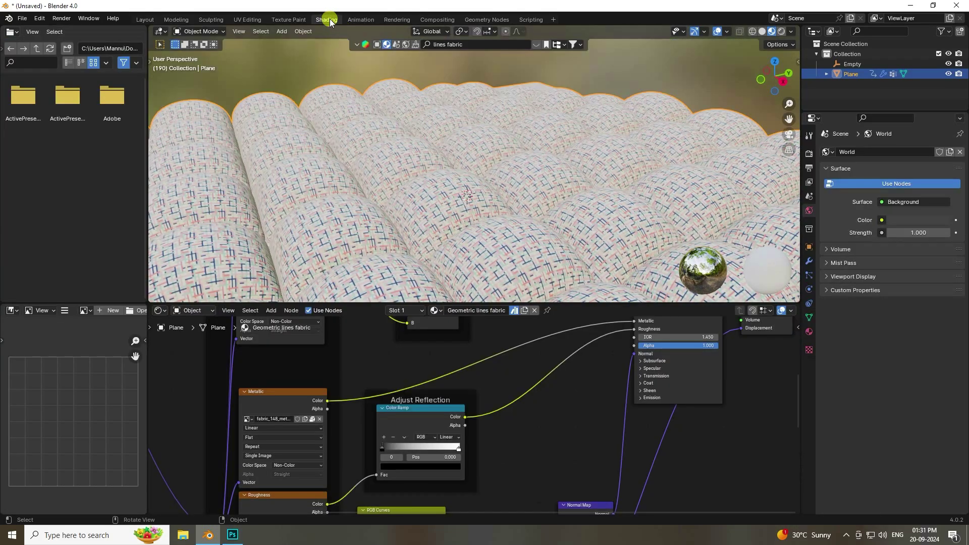
- Set the fabric's Mapping node Scale X, Y and Z all to 0.2
{"action": "middle_click_drag", "start_coordinate": [388, 443], "coordinate": [703, 407]}
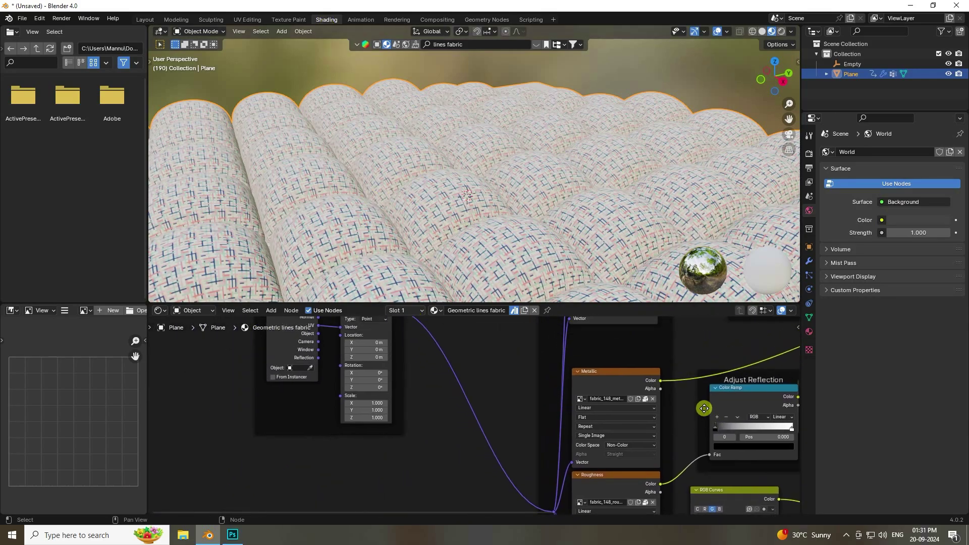
{"action": "scroll", "coordinate": [362, 431], "scroll_direction": "up", "scroll_amount": 2}
{"action": "scroll", "coordinate": [362, 431], "scroll_direction": "up", "scroll_amount": 2}
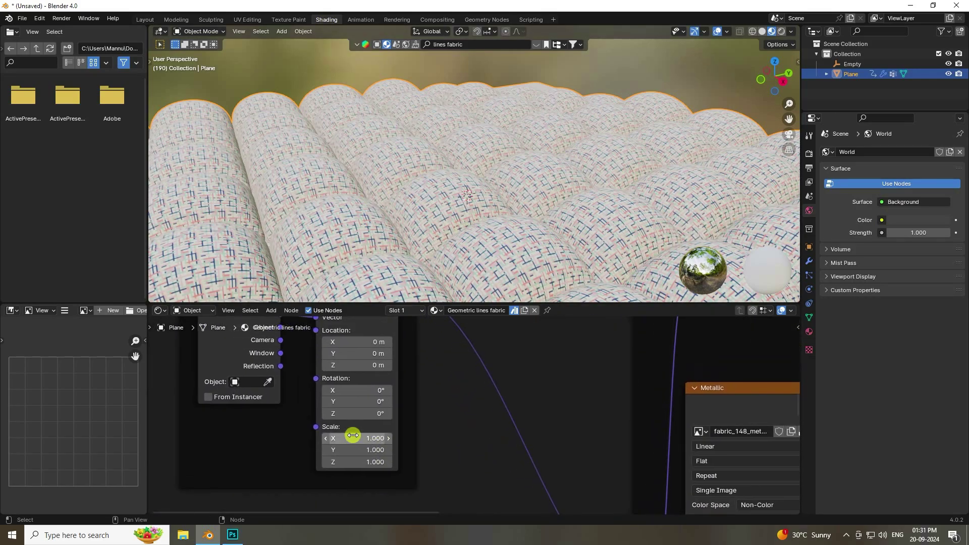
{"action": "left_click", "coordinate": [366, 445]}
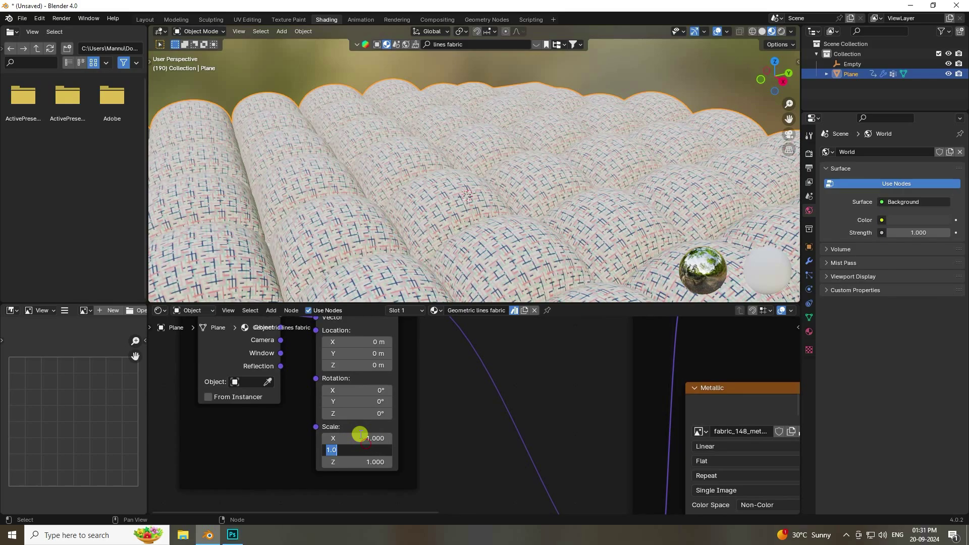
{"action": "type", "text": "0.2"}
{"action": "key", "text": "Tab"}
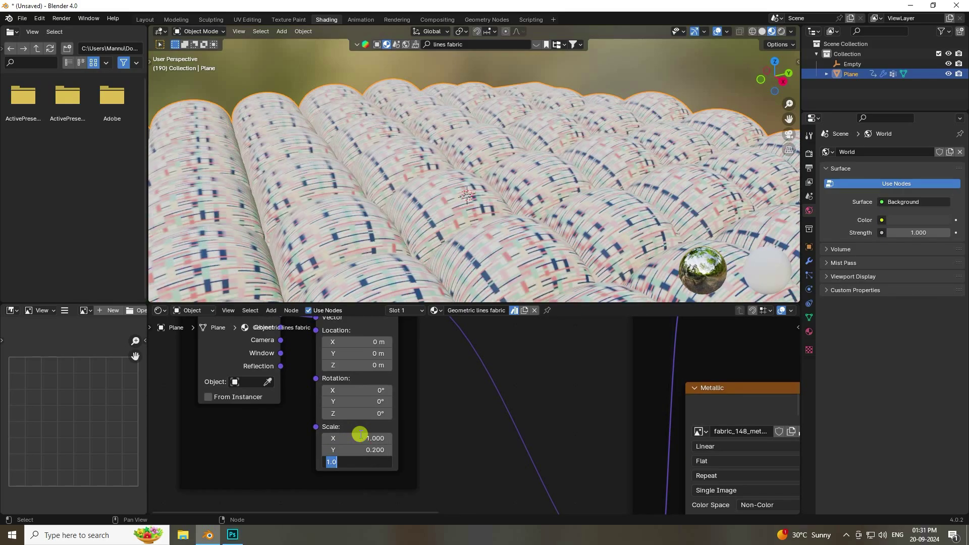
{"action": "key", "text": "shift+Tab"}
{"action": "key", "text": "shift+Tab"}
{"action": "type", "text": "0"}
{"action": "type", "text": ".2"}
{"action": "key", "text": "Tab"}
{"action": "key", "text": "Tab"}
{"action": "type", "text": "0"}
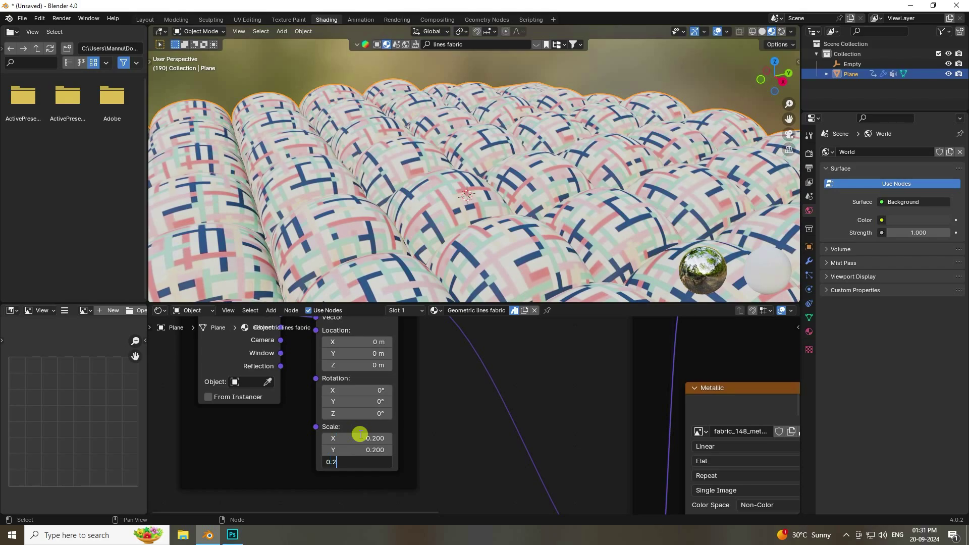
{"action": "type", "text": ".2"}
{"action": "key", "text": "Return"}
- Back in Layout, replay the cloth simulation in Solid shading, then stop playback
{"action": "left_click", "coordinate": [142, 20]}
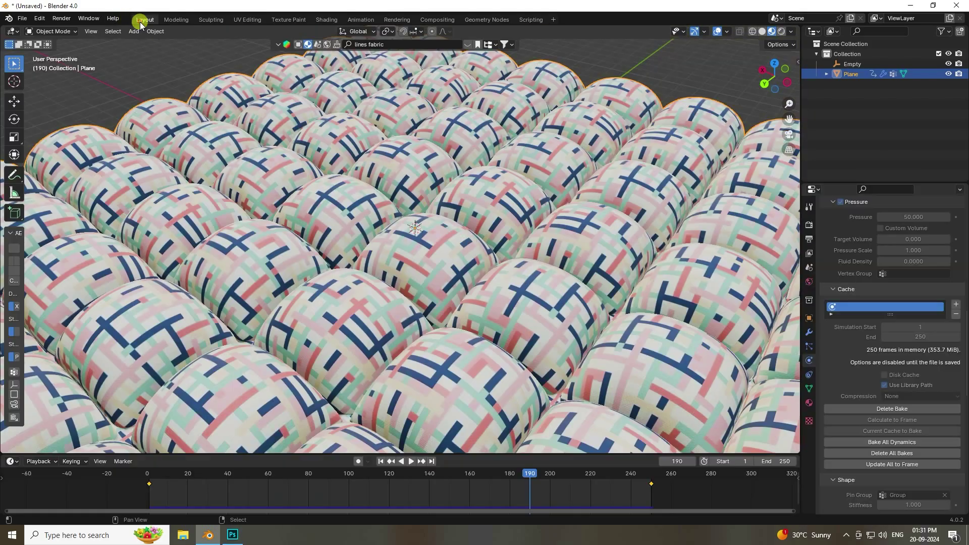
{"action": "scroll", "coordinate": [356, 223], "scroll_direction": "down", "scroll_amount": 8}
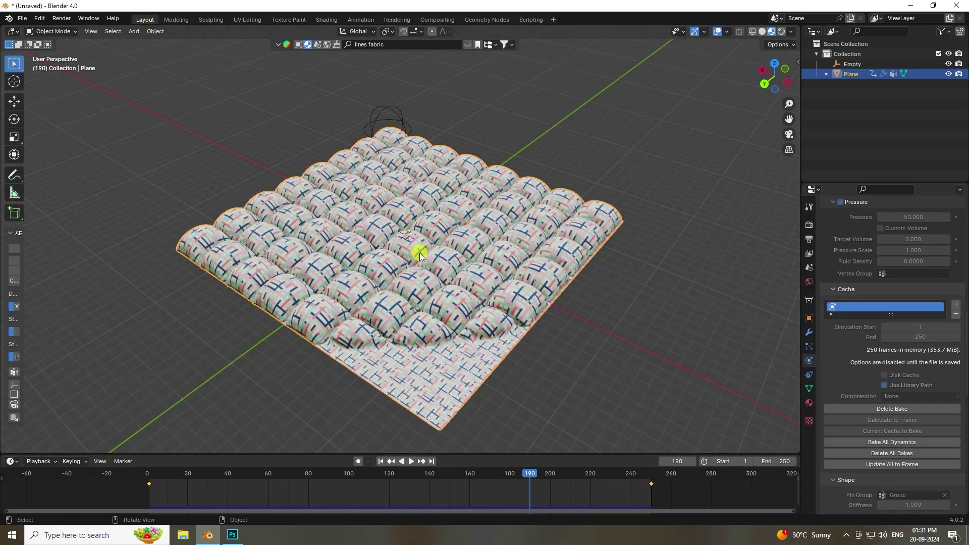
{"action": "scroll", "coordinate": [419, 255], "scroll_direction": "up", "scroll_amount": 10}
{"action": "scroll", "coordinate": [418, 260], "scroll_direction": "down", "scroll_amount": 1}
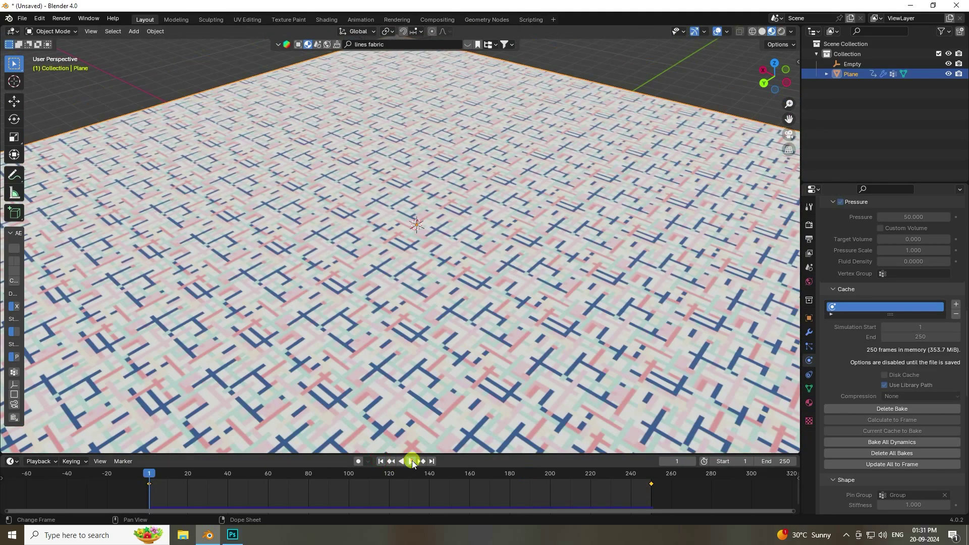
{"action": "left_click", "coordinate": [411, 460]}
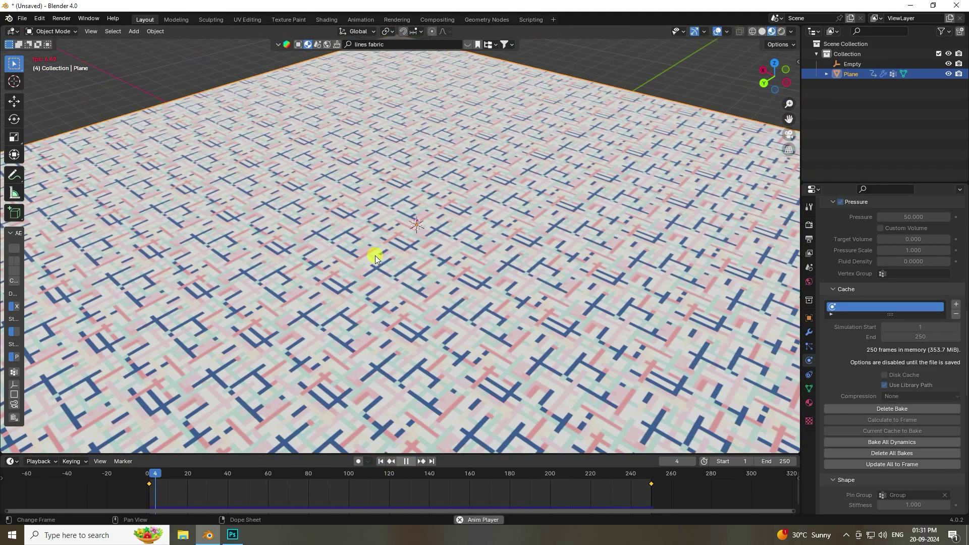
{"action": "scroll", "coordinate": [407, 177], "scroll_direction": "up", "scroll_amount": 3}
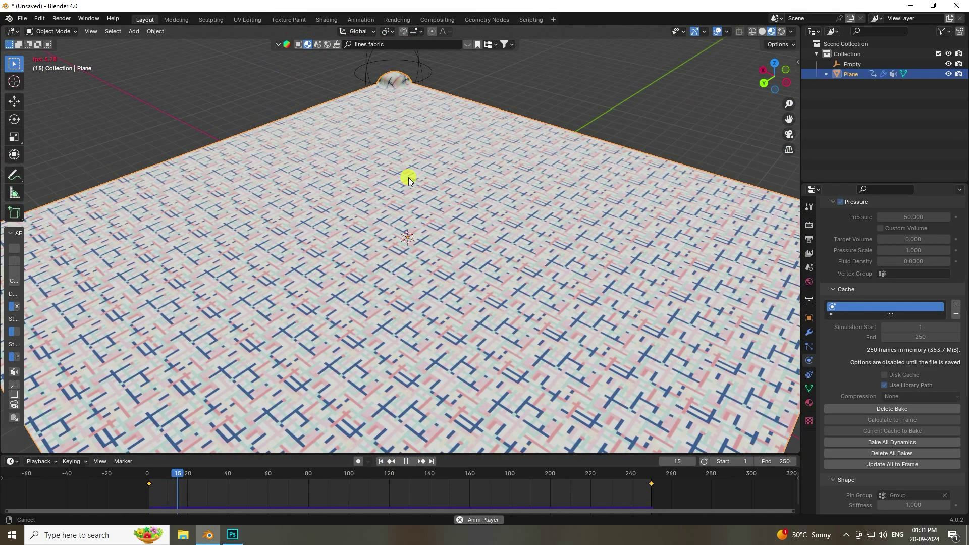
{"action": "scroll", "coordinate": [417, 116], "scroll_direction": "up", "scroll_amount": 1}
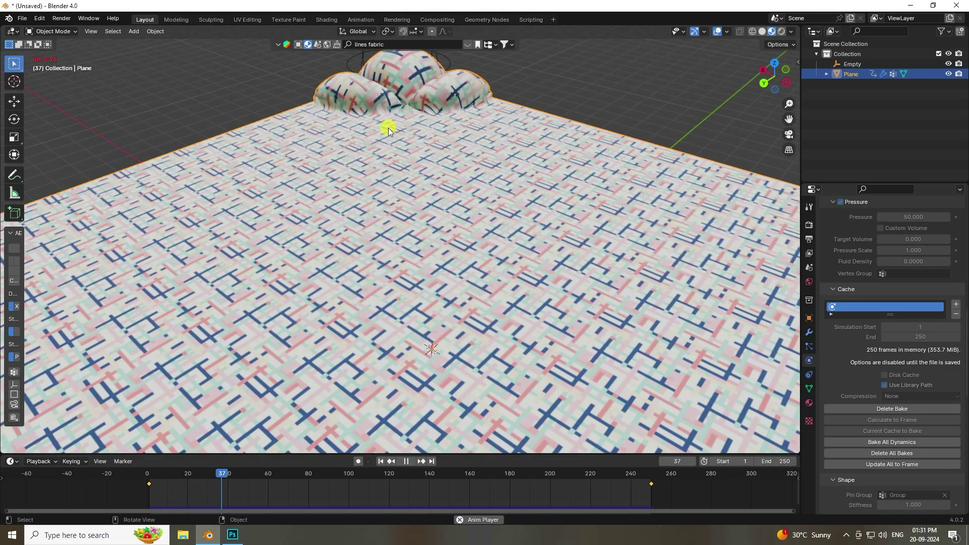
{"action": "left_click", "coordinate": [762, 31]}
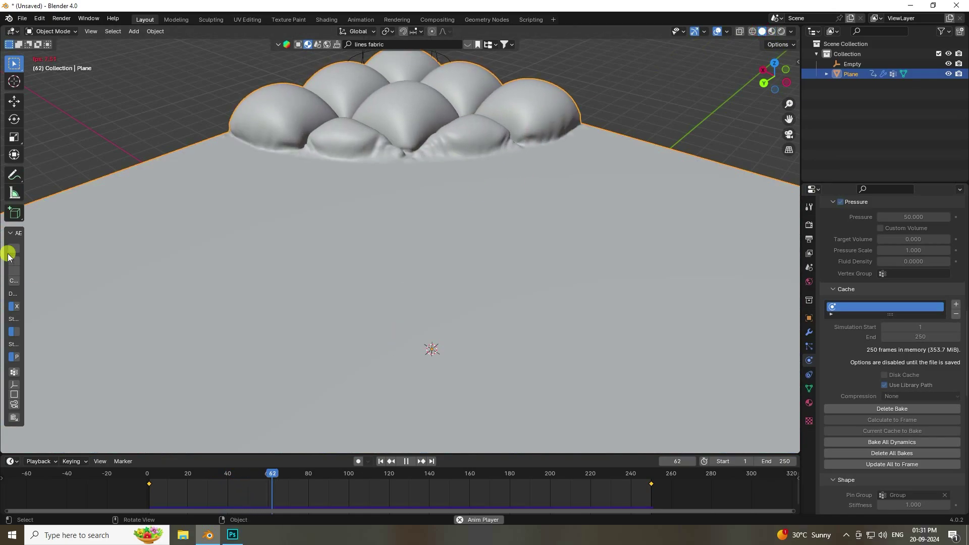
{"action": "left_click", "coordinate": [406, 461]}
- Set the render engine to Cycles on GPU Compute with 256 max samples
{"action": "left_click", "coordinate": [809, 224]}
{"action": "left_click", "coordinate": [905, 223]}
{"action": "left_click", "coordinate": [904, 247]}
{"action": "left_click", "coordinate": [903, 271]}
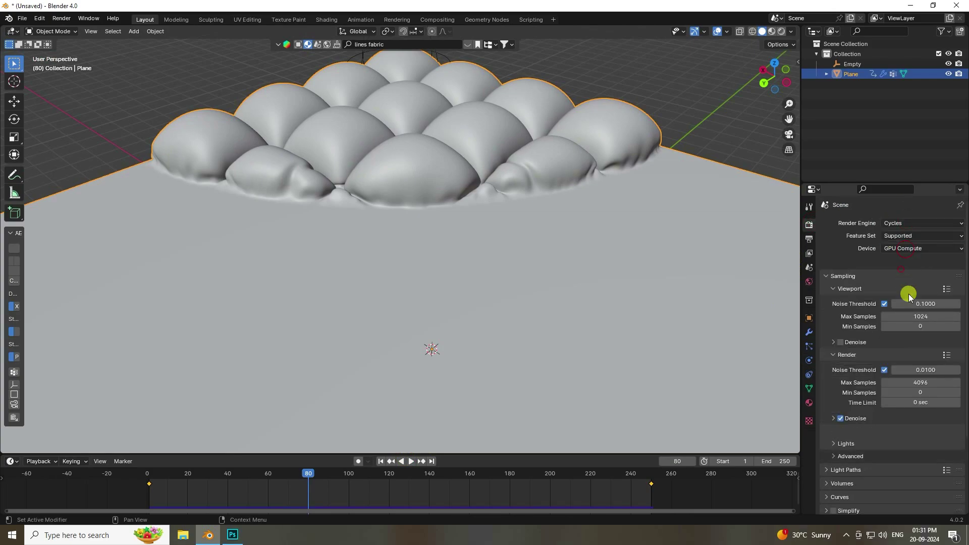
{"action": "left_click", "coordinate": [920, 371]}
{"action": "type", "text": "25"}
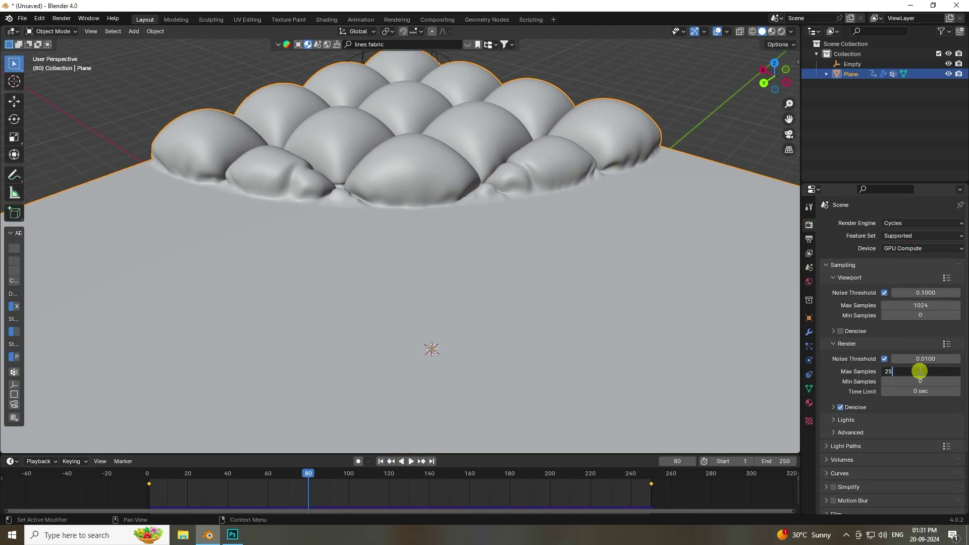
{"action": "type", "text": "6"}
{"action": "key", "text": "Return"}
- Light the world with the brown_photostudio_01_4k.exr HDRI from D:\HDRI at strength 1.5
{"action": "left_click", "coordinate": [808, 281]}
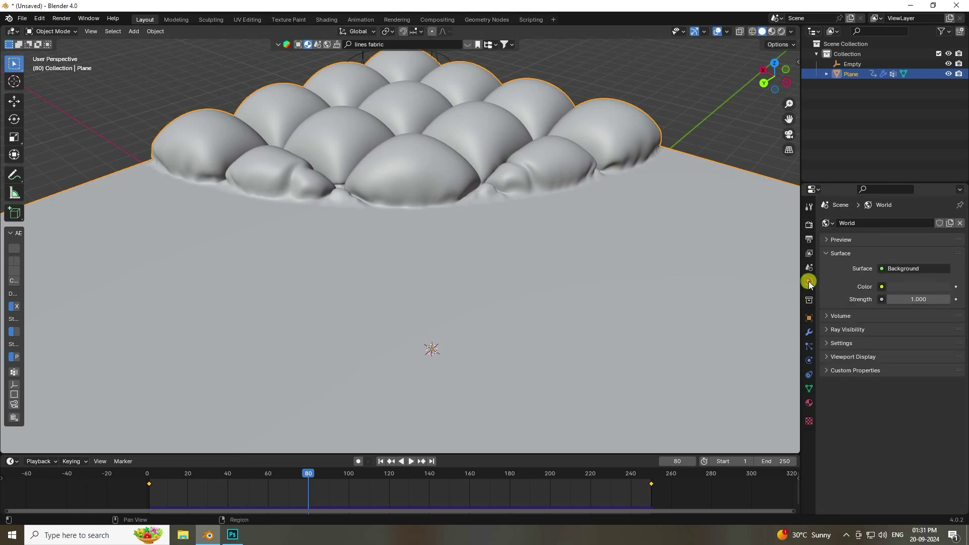
{"action": "left_click", "coordinate": [881, 286]}
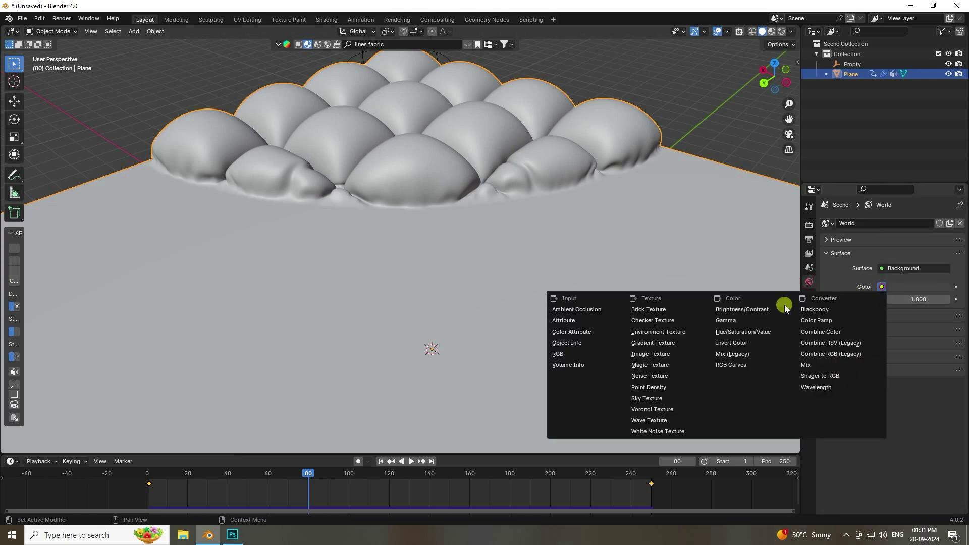
{"action": "left_click", "coordinate": [682, 333]}
{"action": "left_click", "coordinate": [931, 300]}
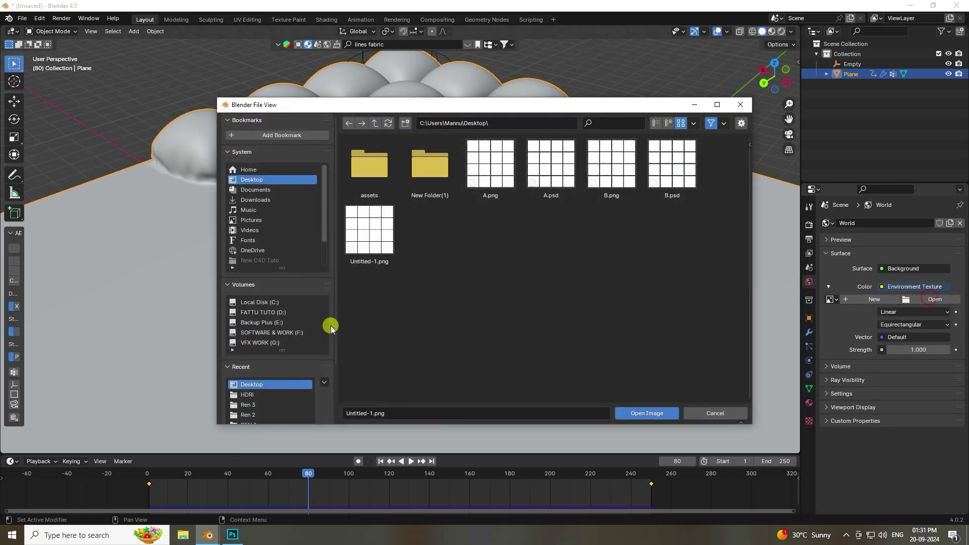
{"action": "left_click", "coordinate": [255, 394]}
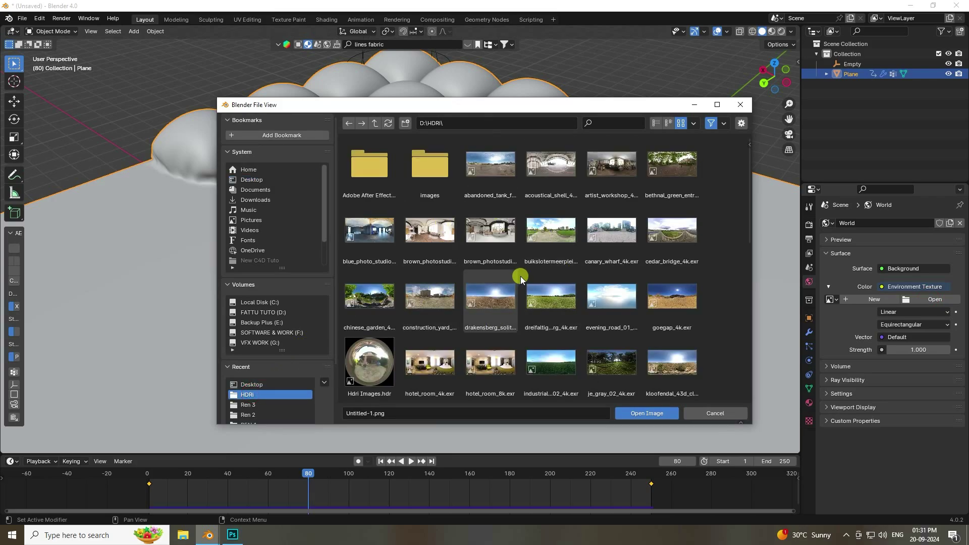
{"action": "left_click", "coordinate": [435, 232]}
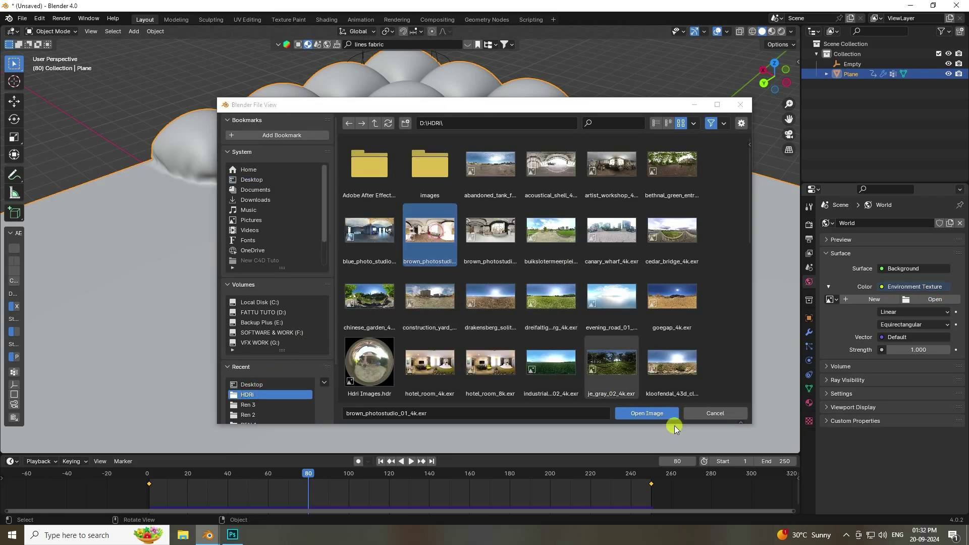
{"action": "left_click", "coordinate": [658, 413]}
{"action": "left_click", "coordinate": [911, 387]}
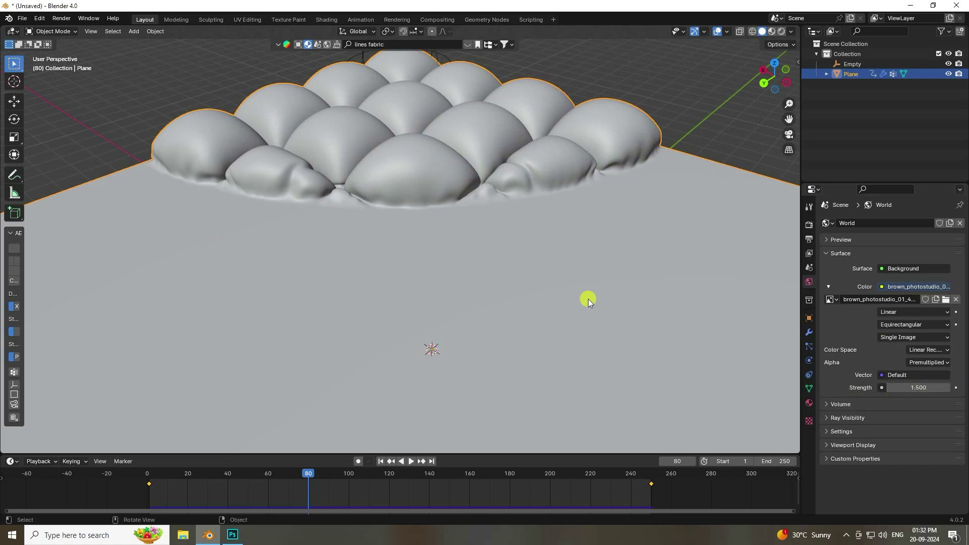
- Play the cloth simulation to frame 139 and zoom in to inspect the puffed cushions
{"action": "left_click", "coordinate": [410, 463]}
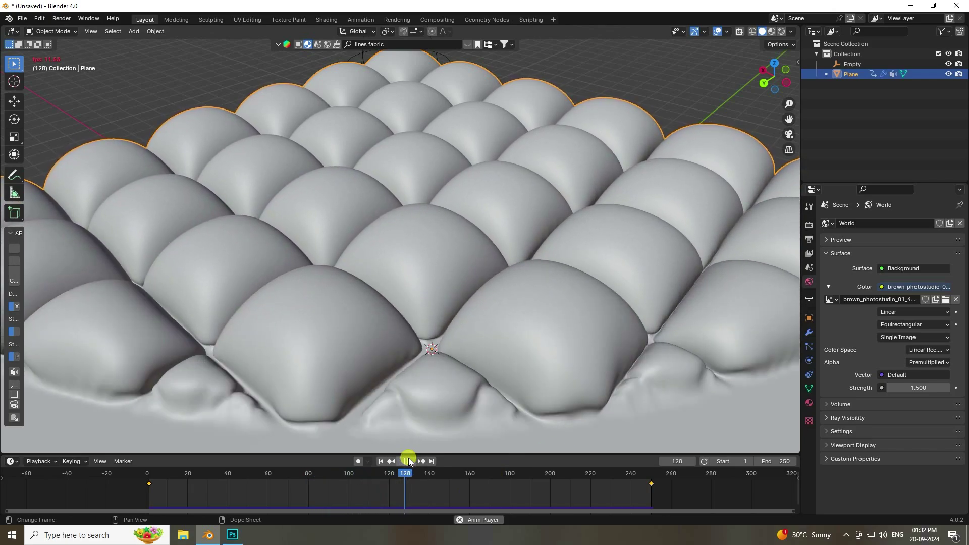
{"action": "left_click", "coordinate": [407, 458]}
{"action": "scroll", "coordinate": [437, 253], "scroll_direction": "down", "scroll_amount": 5}
{"action": "scroll", "coordinate": [437, 254], "scroll_direction": "up", "scroll_amount": 5}
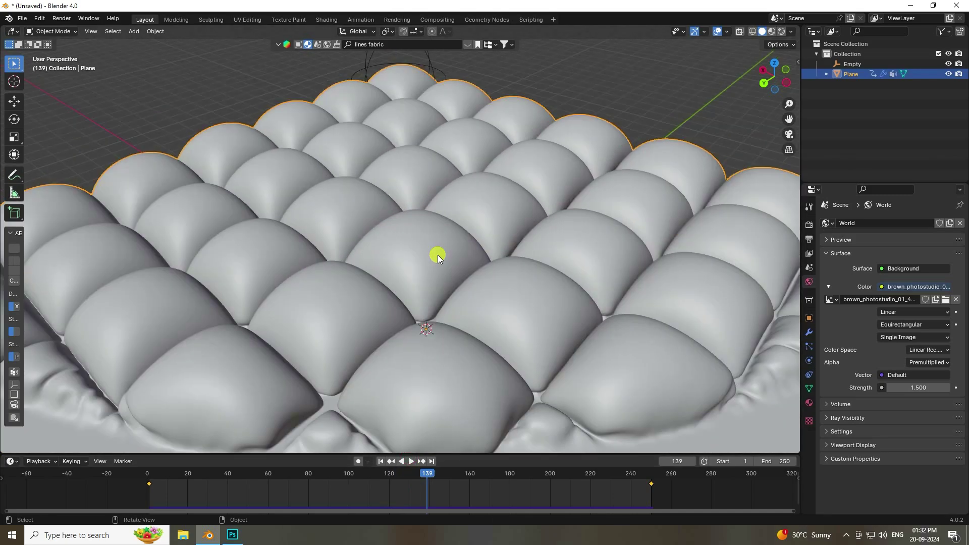
{"action": "scroll", "coordinate": [510, 335], "scroll_direction": "down", "scroll_amount": 2, "text": "shift"}
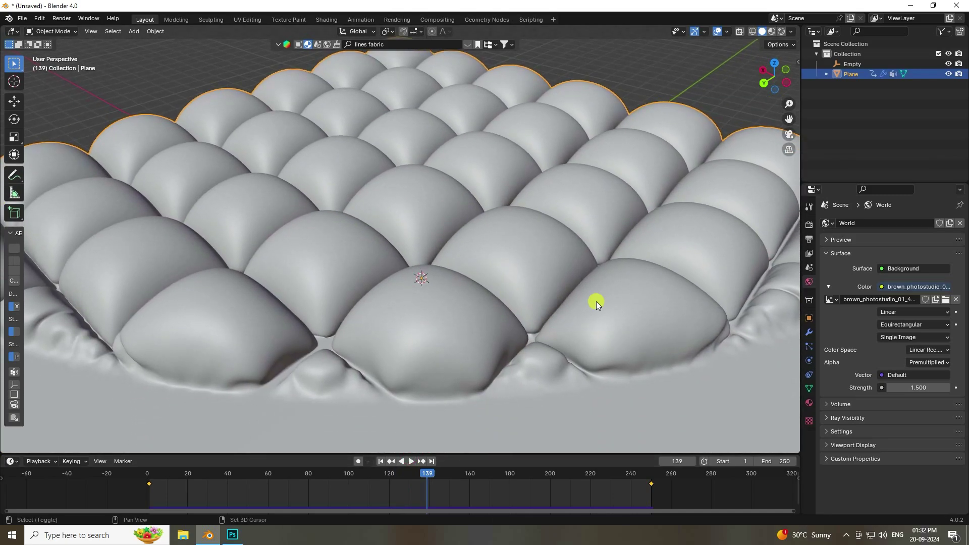
- Set the output frame rate to 30 fps
{"action": "left_click", "coordinate": [809, 319]}
{"action": "left_click", "coordinate": [812, 253]}
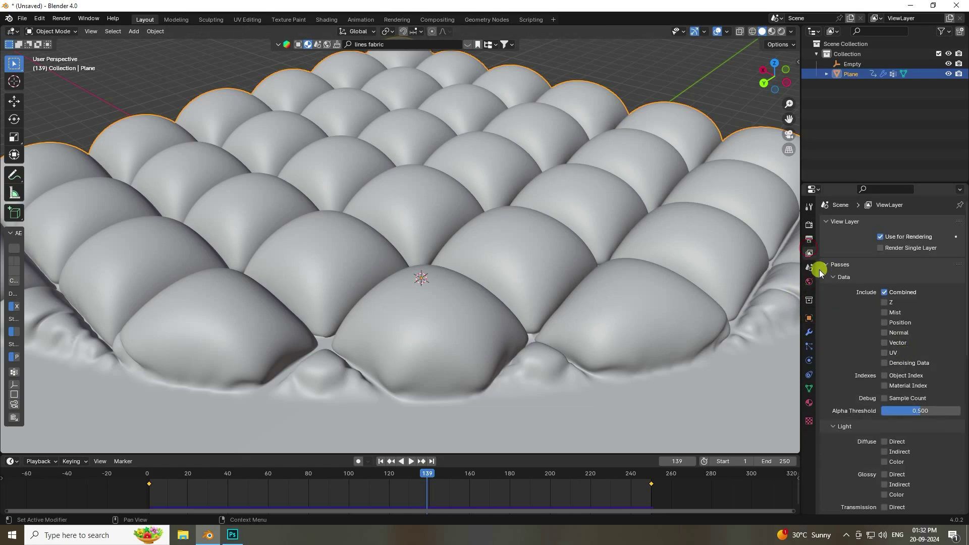
{"action": "left_click", "coordinate": [809, 238]}
{"action": "left_click", "coordinate": [907, 314]}
{"action": "left_click", "coordinate": [901, 366]}
- Save render output as file '1' in a new folder on the Desktop
{"action": "left_click", "coordinate": [956, 426]}
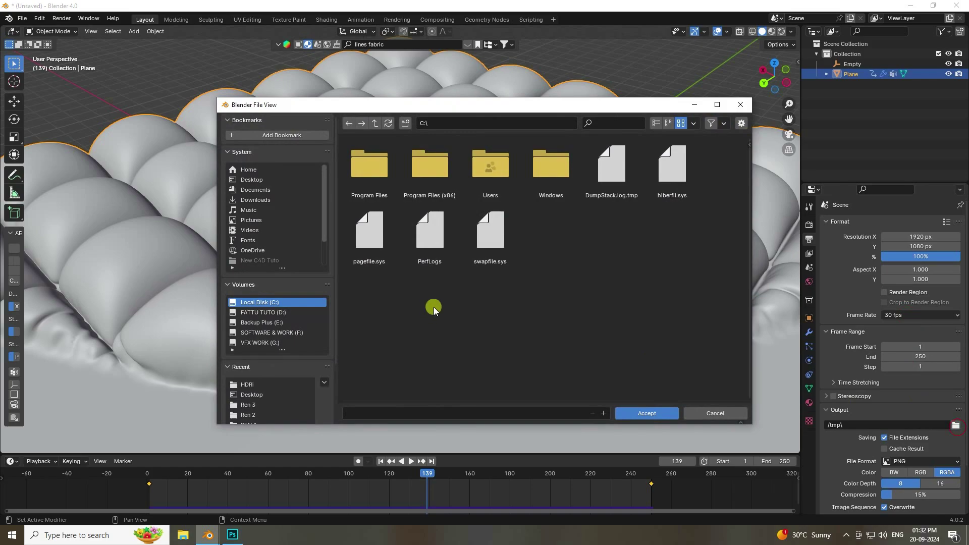
{"action": "left_click", "coordinate": [251, 179]}
{"action": "right_click", "coordinate": [617, 308]}
{"action": "left_click", "coordinate": [572, 356]}
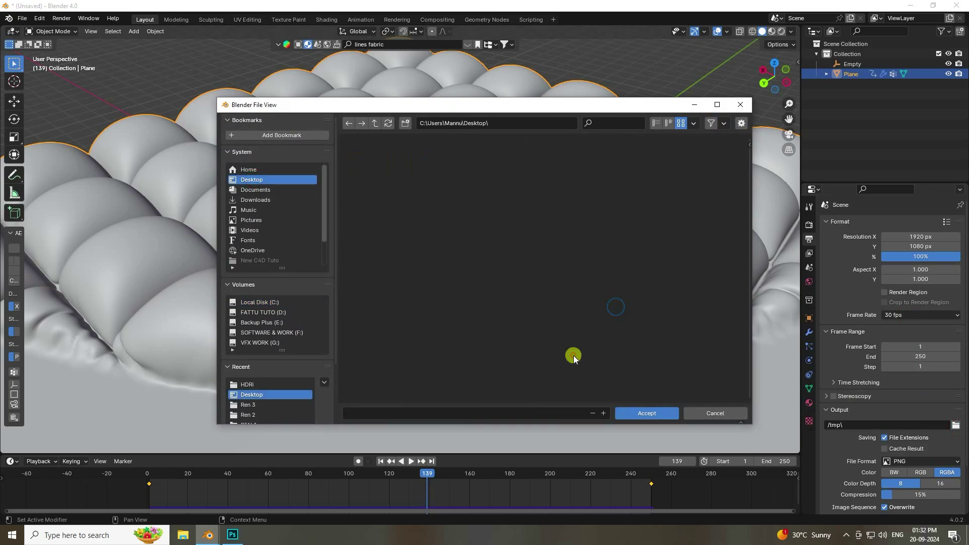
{"action": "key", "text": "Return"}
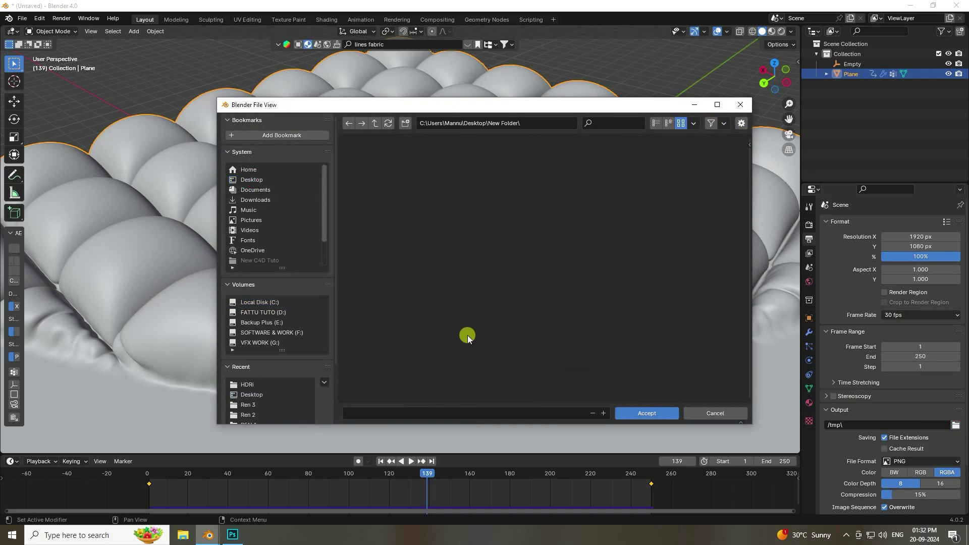
{"action": "left_click", "coordinate": [567, 413]}
{"action": "type", "text": "1"}
{"action": "left_click", "coordinate": [660, 413]}
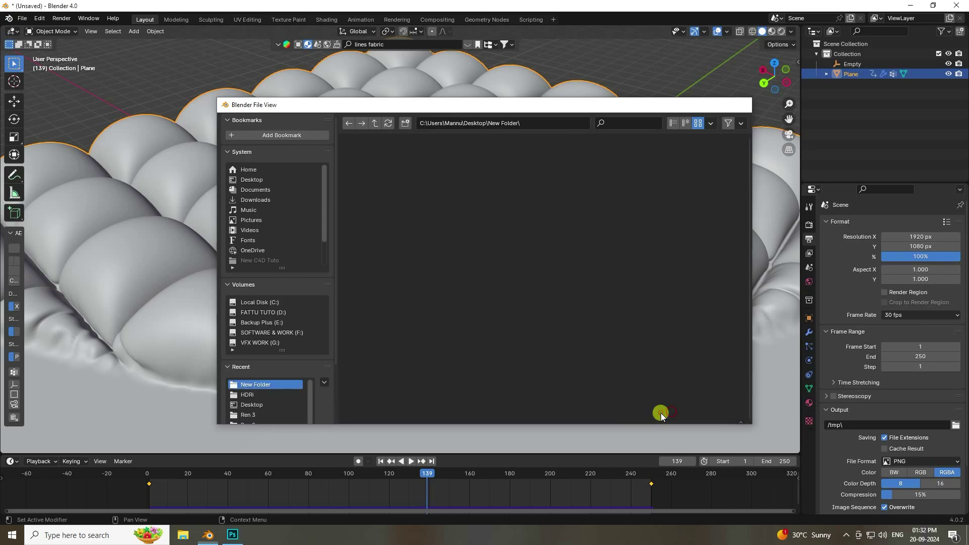
{"action": "left_click", "coordinate": [132, 33]}
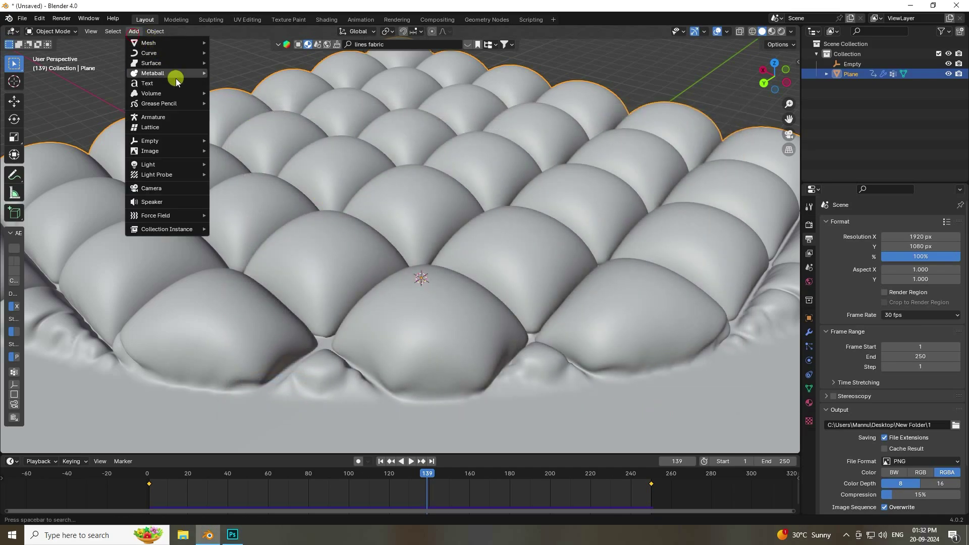
- Add a camera aligned to the current view of the cushions, stopping at frame 148
{"action": "left_click", "coordinate": [188, 188]}
{"action": "middle_click_drag", "start_coordinate": [398, 255], "coordinate": [403, 269]}
{"action": "key", "text": "ctrl+KP_0"}
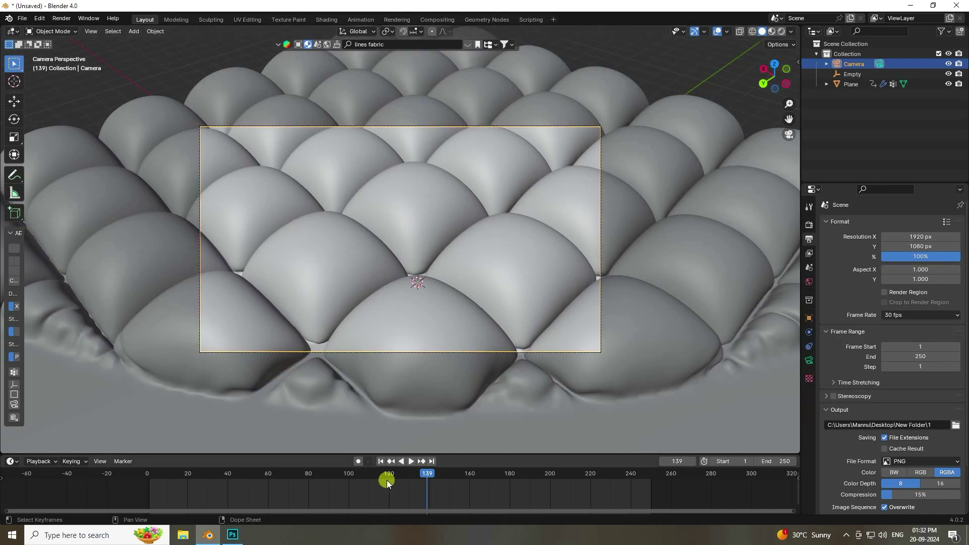
{"action": "left_click", "coordinate": [412, 460]}
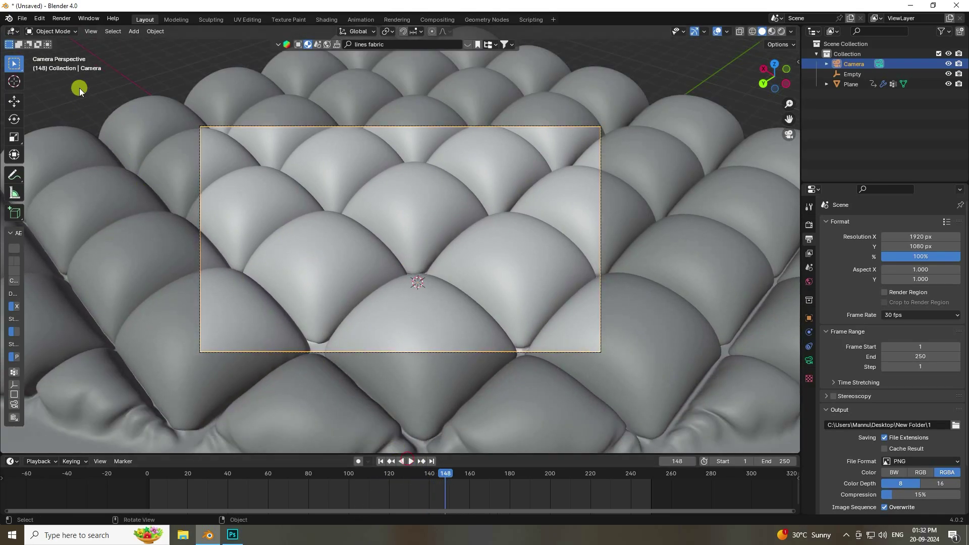
- Render a still image of the colourful quilted fabric
{"action": "left_click", "coordinate": [59, 19]}
{"action": "left_click", "coordinate": [73, 31]}
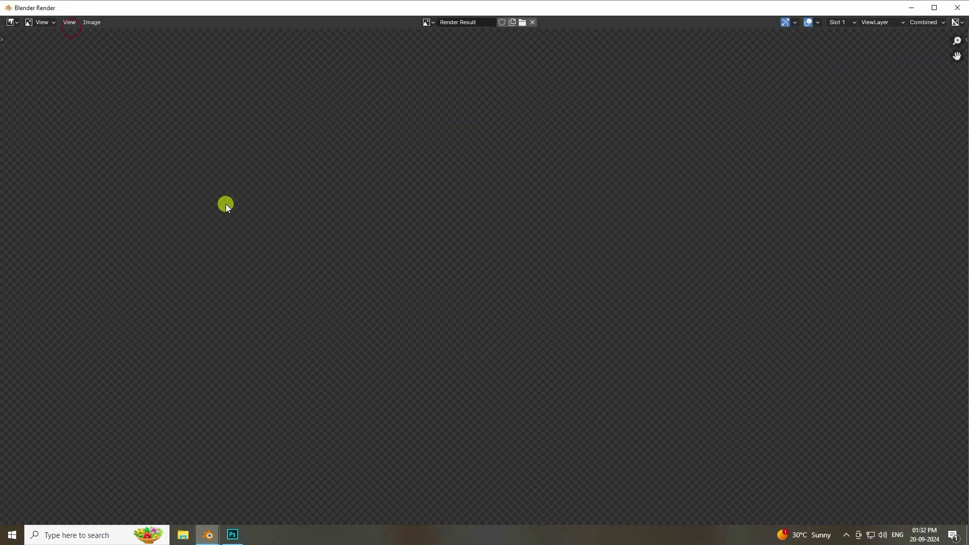
{"action": "scroll", "coordinate": [193, 205], "scroll_direction": "down", "scroll_amount": 2}
{"action": "scroll", "coordinate": [588, 253], "scroll_direction": "up", "scroll_amount": 2}
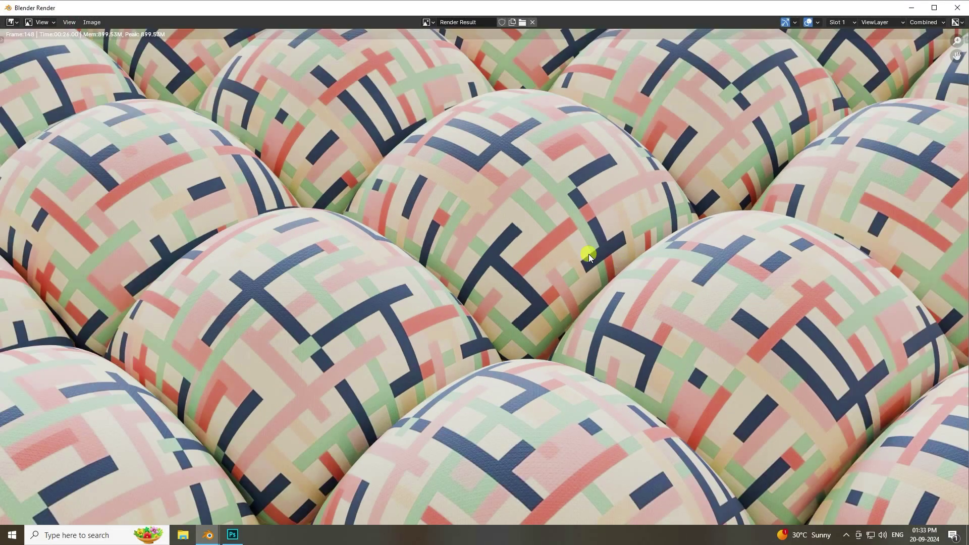